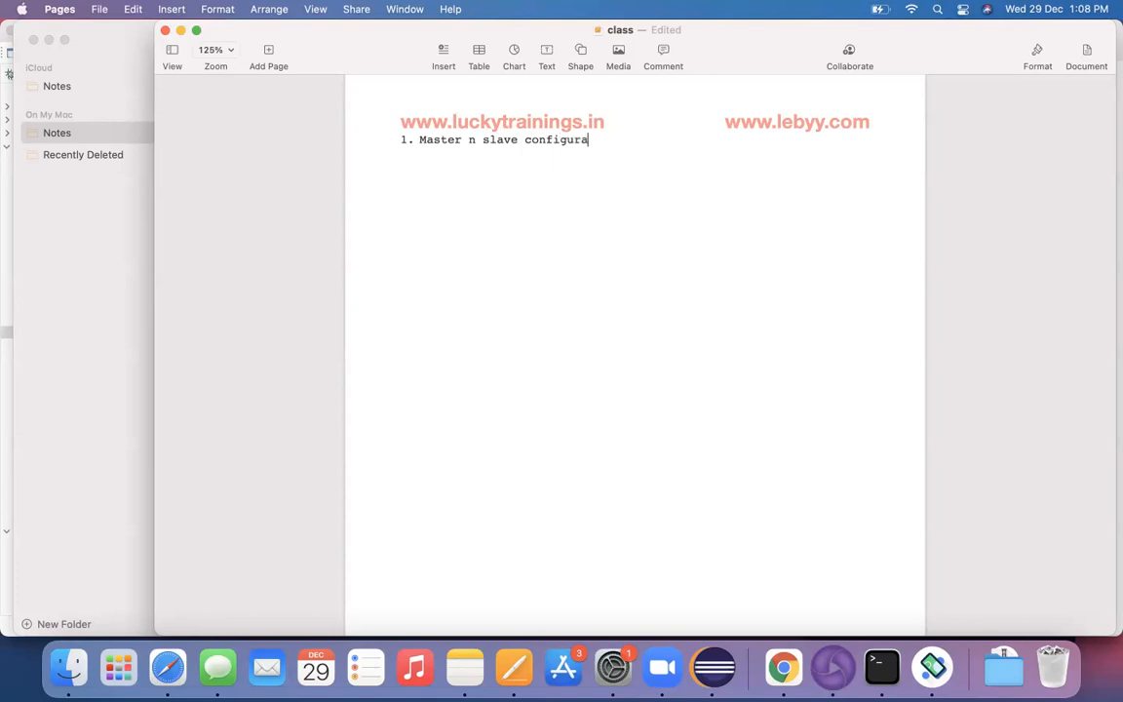
# - Complete the first numbered item as "Master n slave configuration we have in Jenkins"
pyautogui.write('n Jenkins')
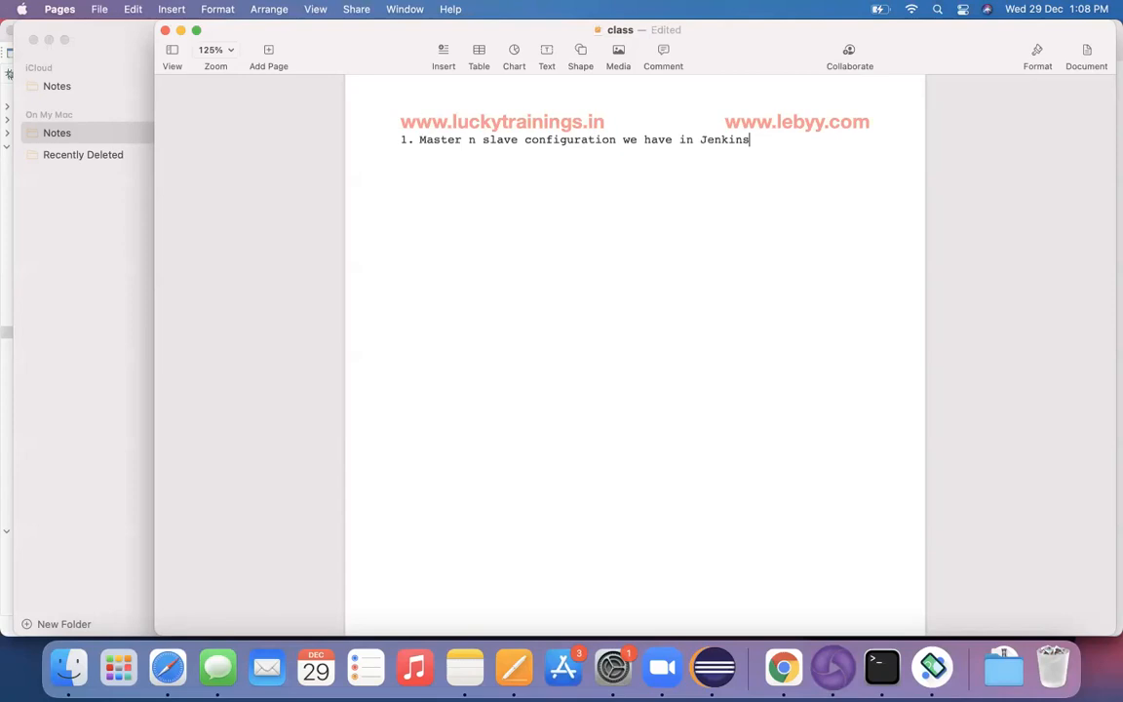
# - Try an indented sub-item contrasting two IBM testers, one for Mobile Automation and one "not a mobile tester", and delete it
pyautogui.press('Return')
pyautogui.press('Tab')
pyautogui.write('Radha , Sudha : IBM')
pyautogui.click(479, 155)
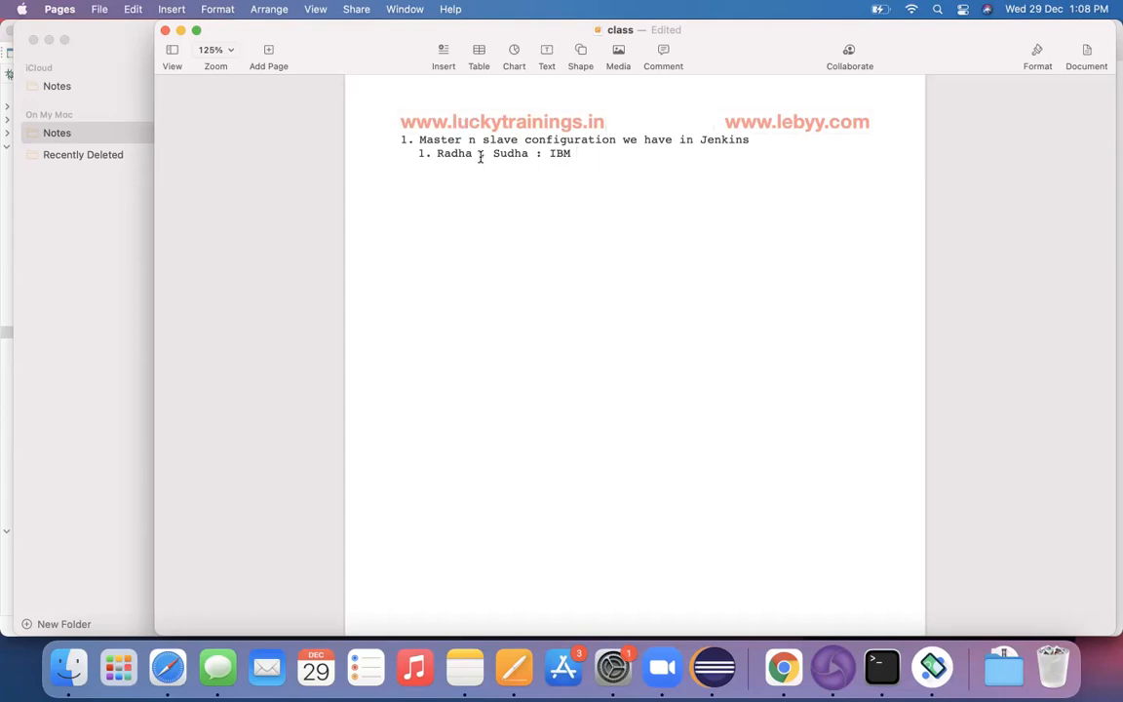
pyautogui.write('Mobile Automation,')
pyautogui.click(650, 153)
pyautogui.write(': not a mobile tester')
pyautogui.click(844, 155)
pyautogui.press('Return')
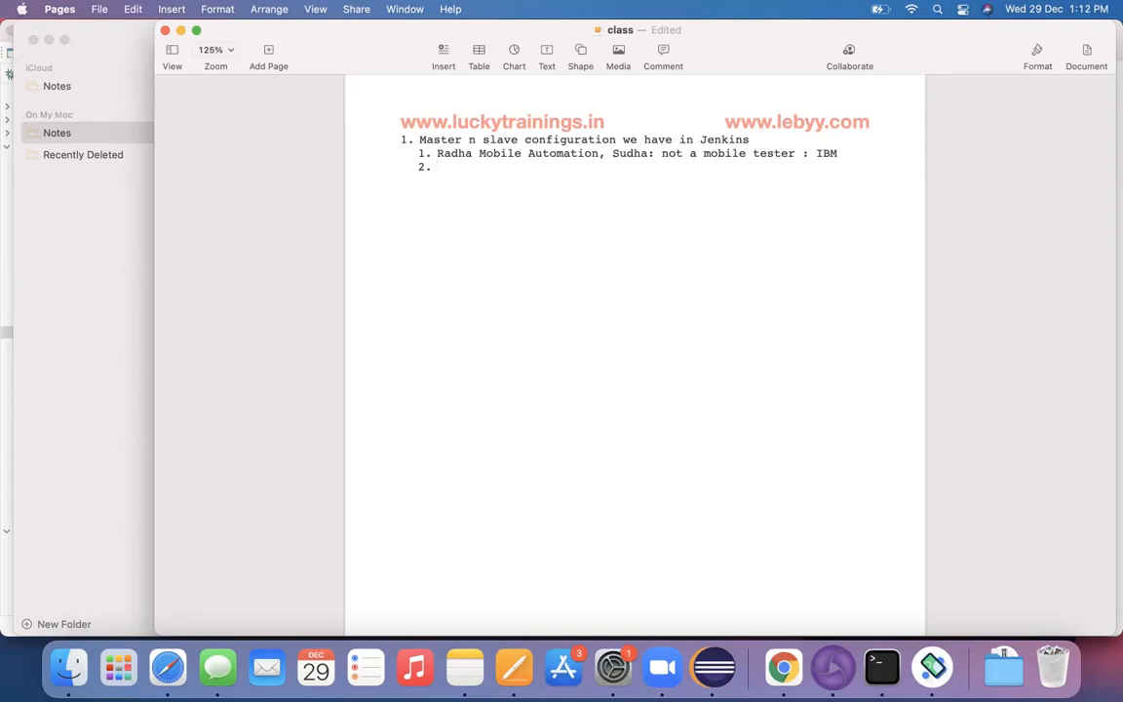
pyautogui.hotkey('shift', 'Up')
pyautogui.press('BackSpace')
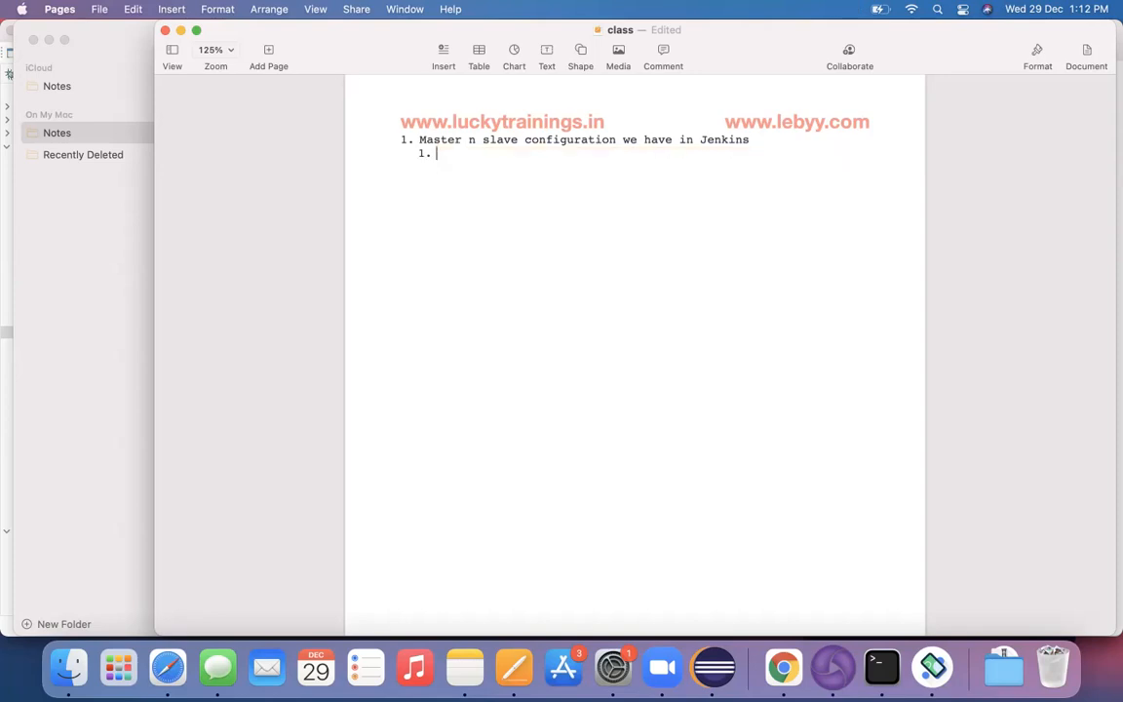
# - Write the sub-items "Master" and "Slave :: its not required to configure jenkins in this machine"
pyautogui.write('Master')
pyautogui.press('Return')
pyautogui.write('Slave :: its not d')
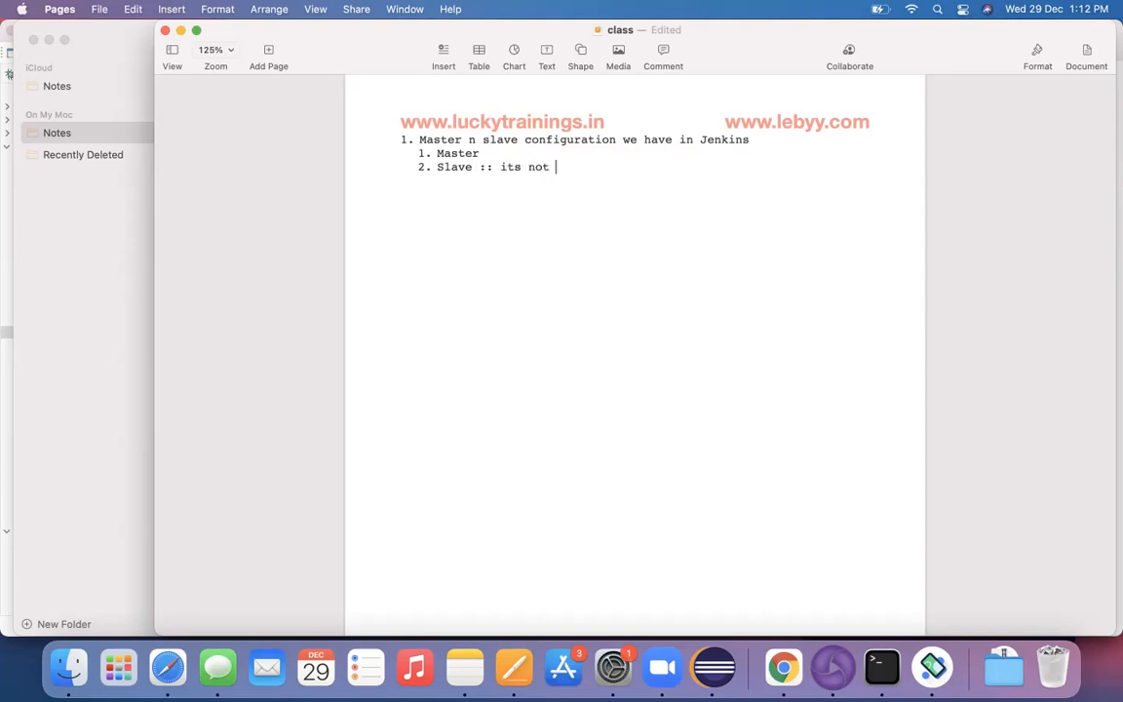
pyautogui.press('BackSpace')
pyautogui.write('required to configure jenk')
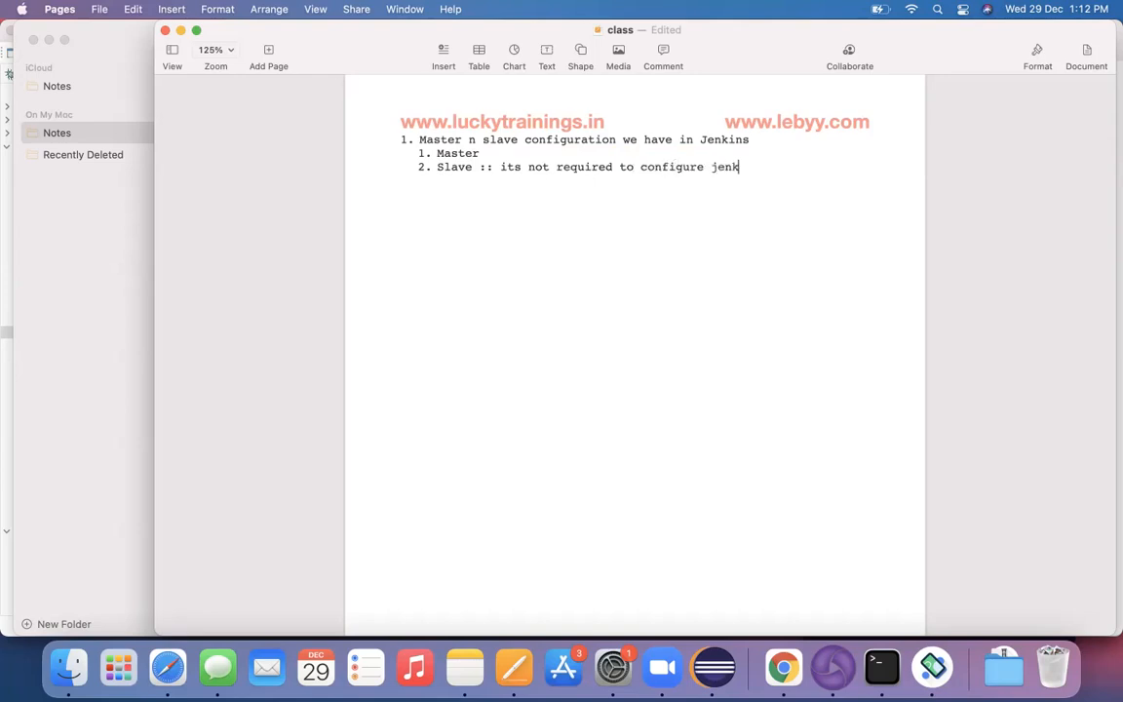
pyautogui.write('ins in this machine')
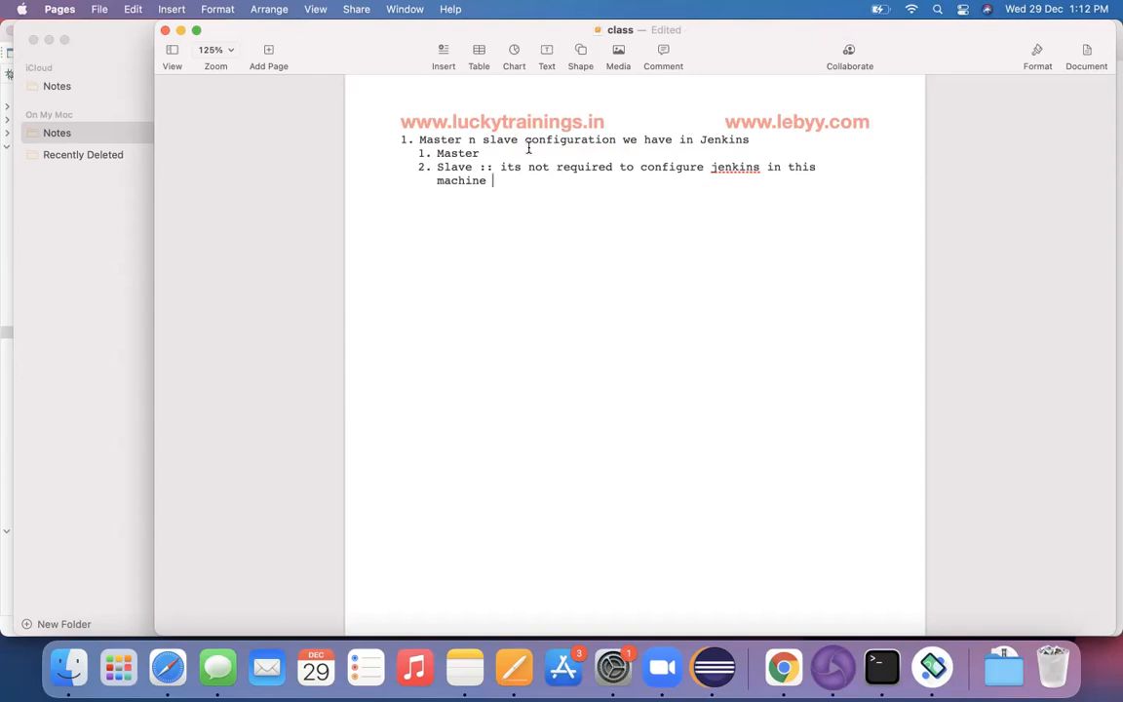
# - Extend the first sub-item to read "Master : should be configured with Jenkins"
pyautogui.tripleClick(435, 166)
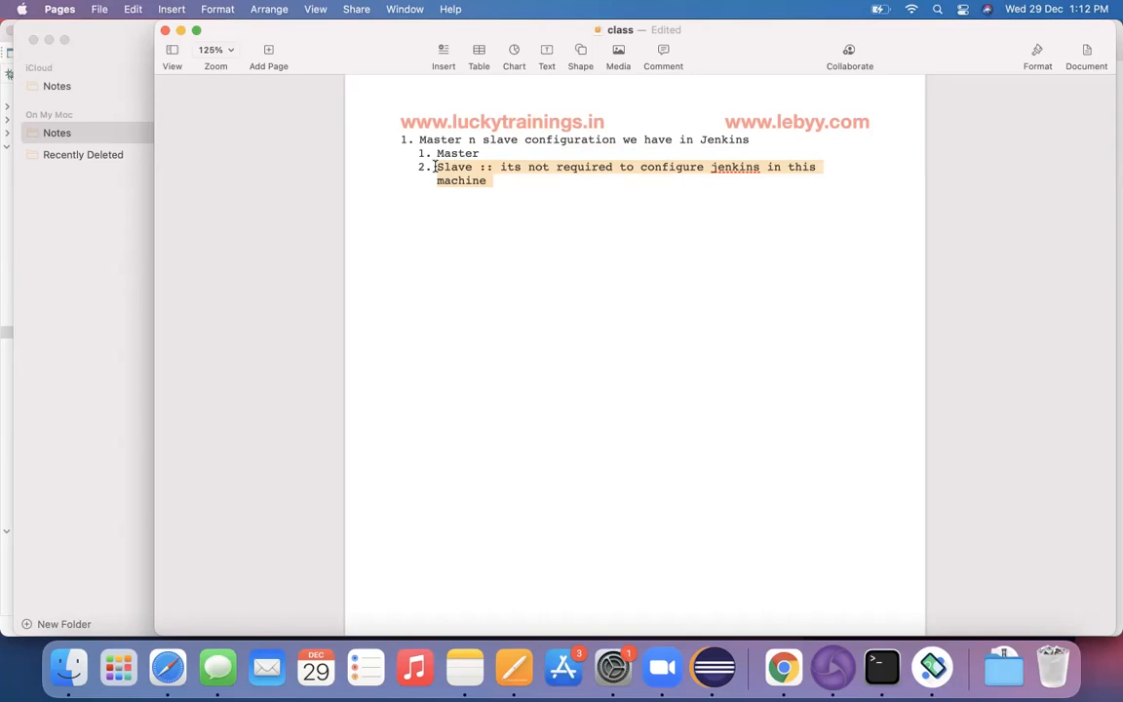
pyautogui.click(436, 153)
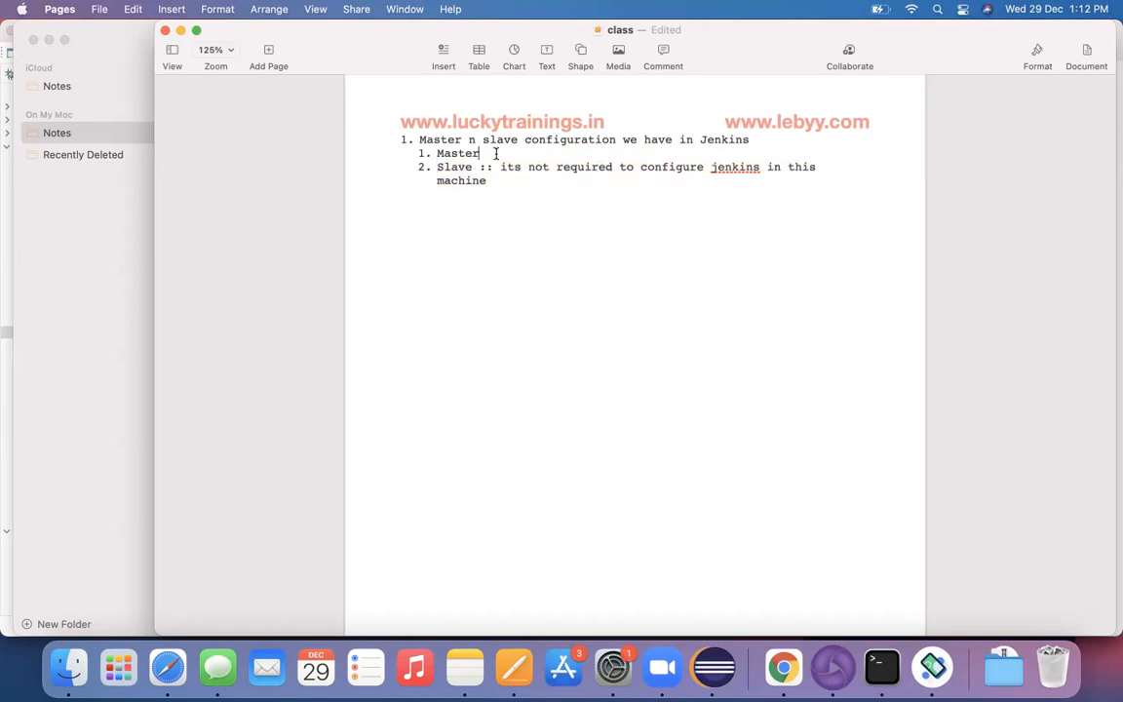
pyautogui.write(': should be configure')
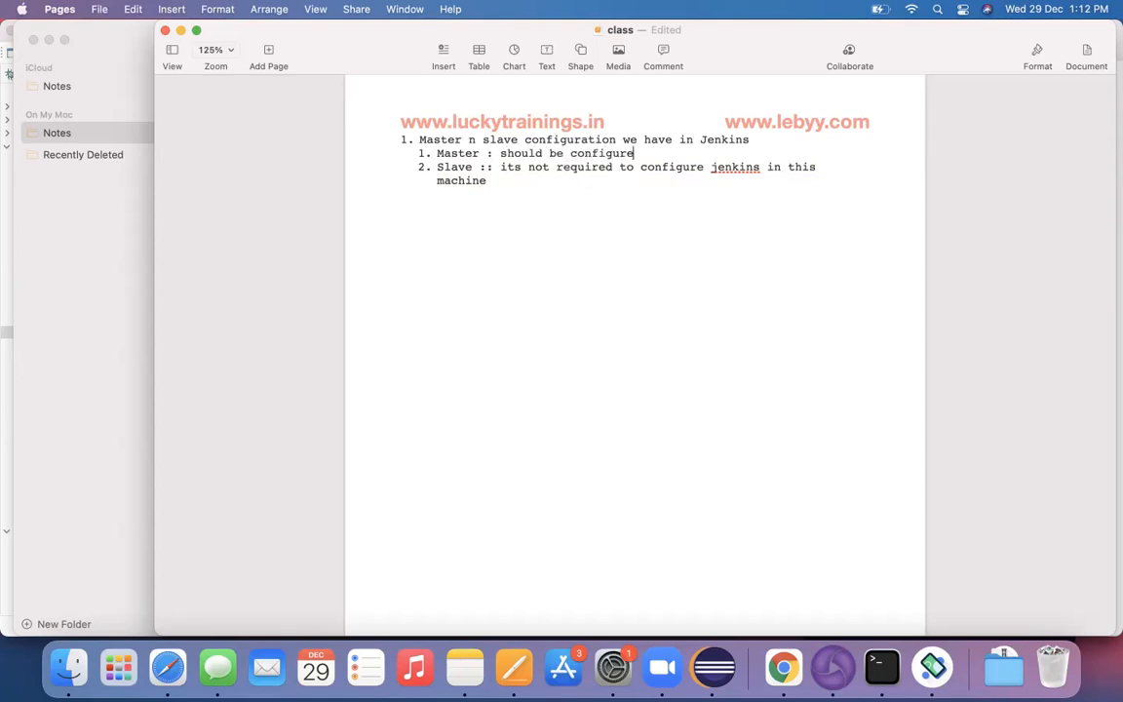
pyautogui.write('d with Jenkins')
# - Below the numbered list, add the lines "Master : Windows" and "Slave : MAC"
pyautogui.press('Return')
pyautogui.press('Return')
pyautogui.write('Master : Windows')
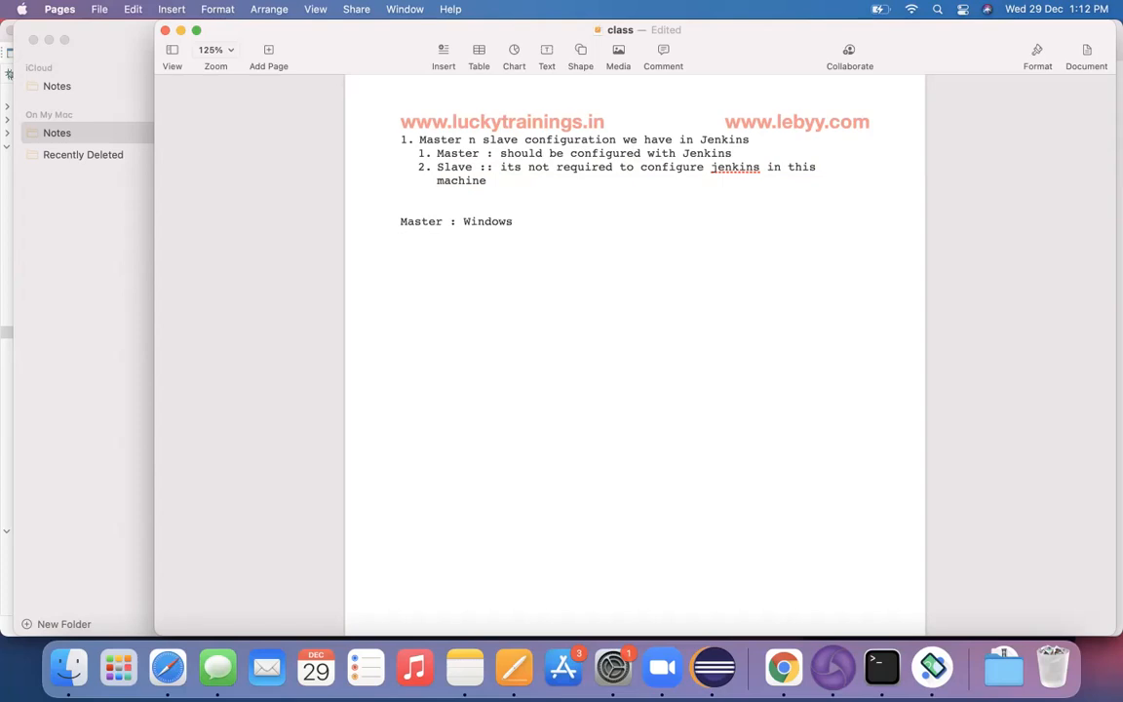
pyautogui.press('Return')
pyautogui.write('Slace')
pyautogui.press('BackSpace')
pyautogui.press('BackSpace')
pyautogui.write('ve : M<A')
pyautogui.press('BackSpace')
pyautogui.press('BackSpace')
pyautogui.write('AC')
pyautogui.click(528, 221)
pyautogui.keyDown('shift'); pyautogui.click(398, 225); pyautogui.keyUp('shift')
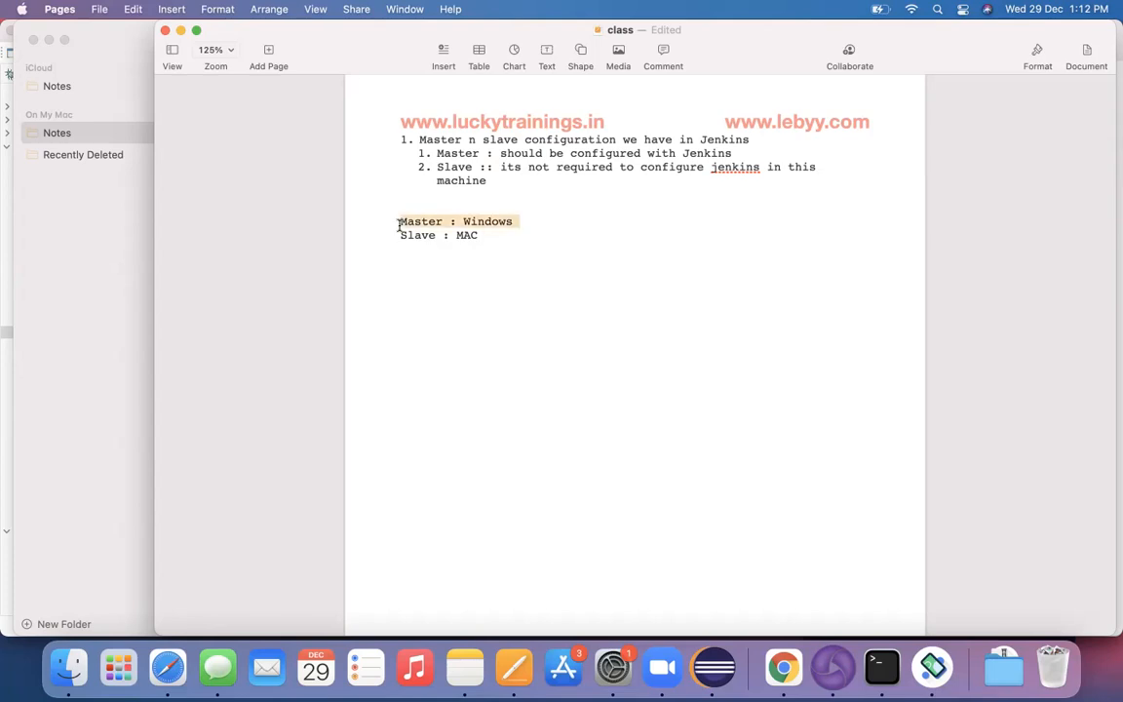
pyautogui.click(524, 234)
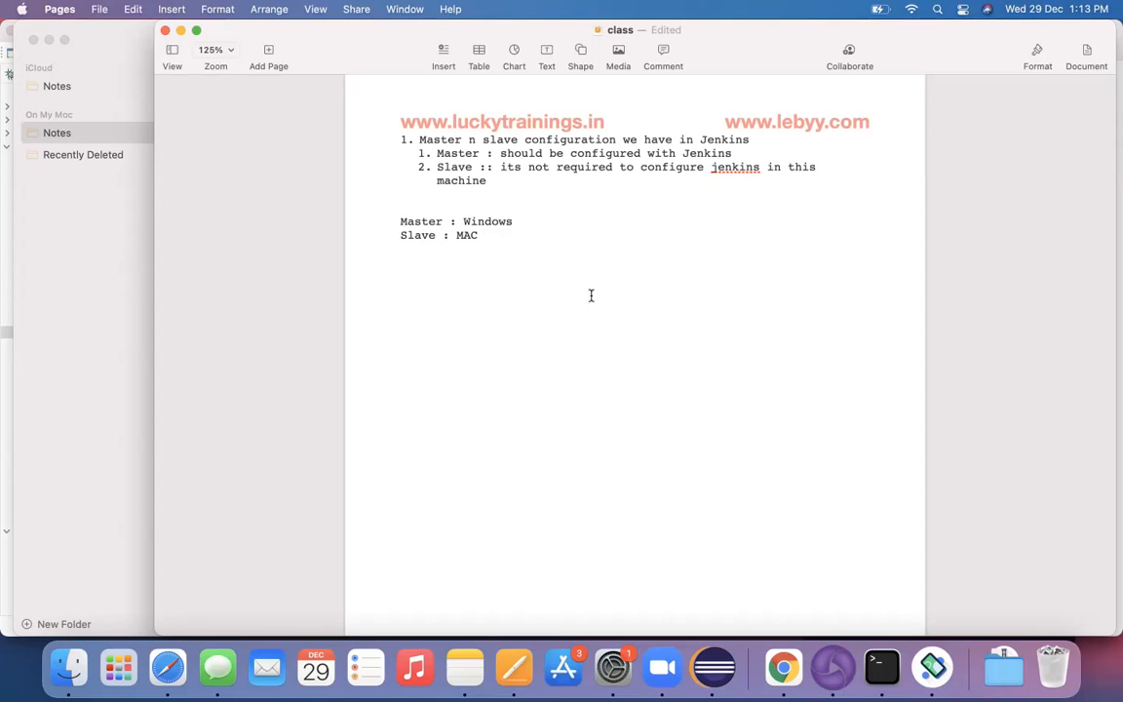
# - Switch to Notes and highlight the prerequisite "Enable remote login" in the Jenkins master n slave note
pyautogui.click(460, 671)
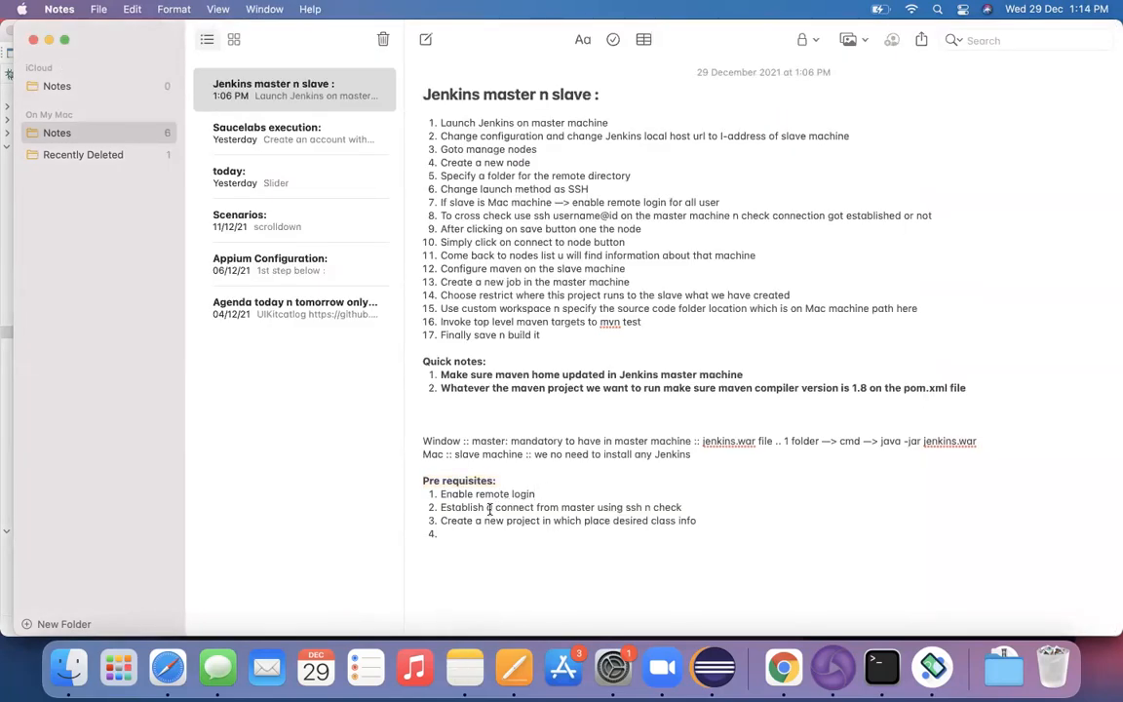
pyautogui.keyDown('shift'); pyautogui.click(438, 494); pyautogui.keyUp('shift')
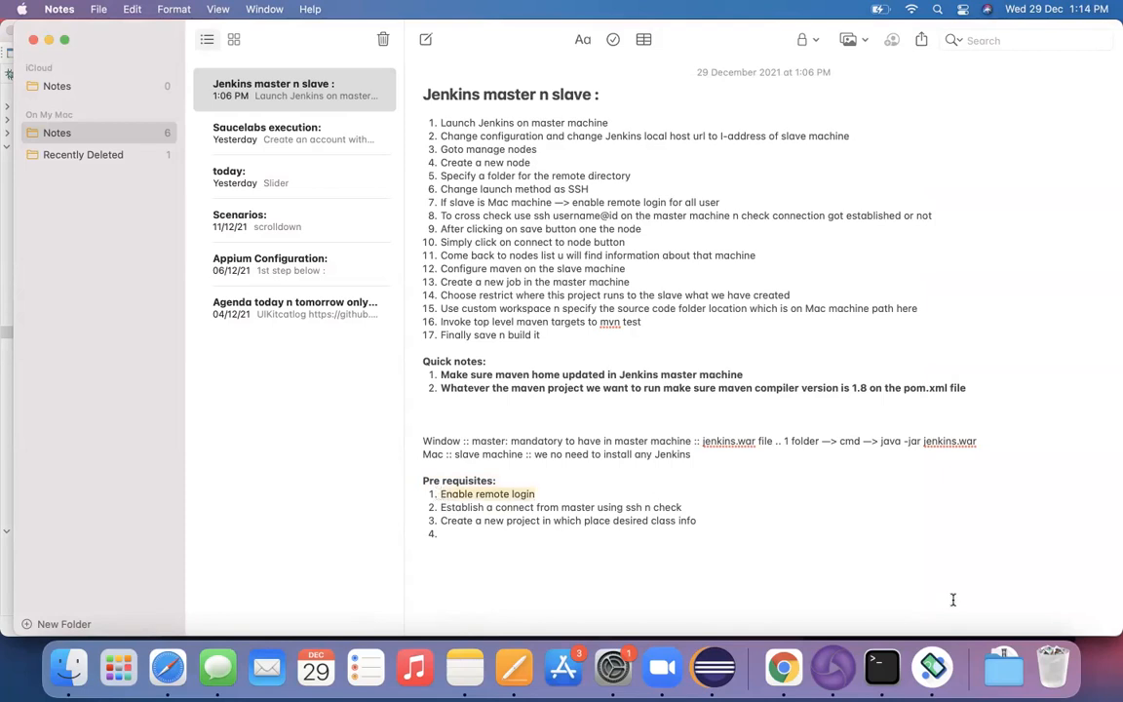
# - In the System Preferences sharing settings, turn Remote Login and Remote Management off and on again, and highlight the Remote Login address
pyautogui.click(614, 667)
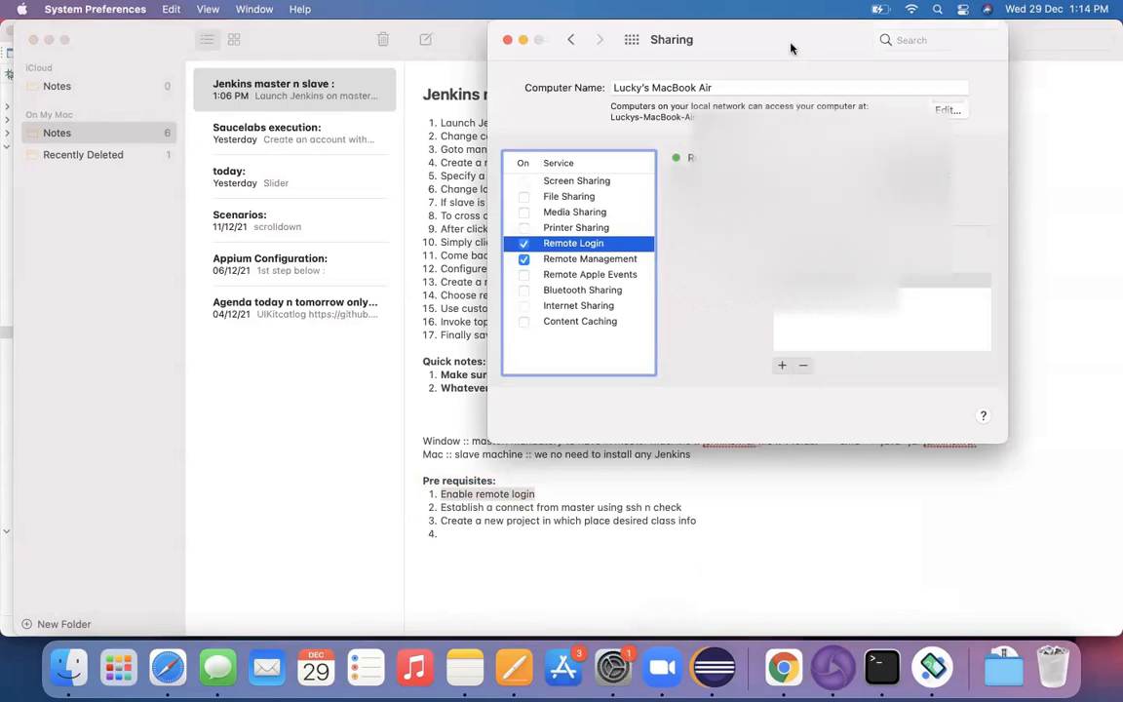
pyautogui.moveTo(792, 44); pyautogui.dragTo(780, 79)
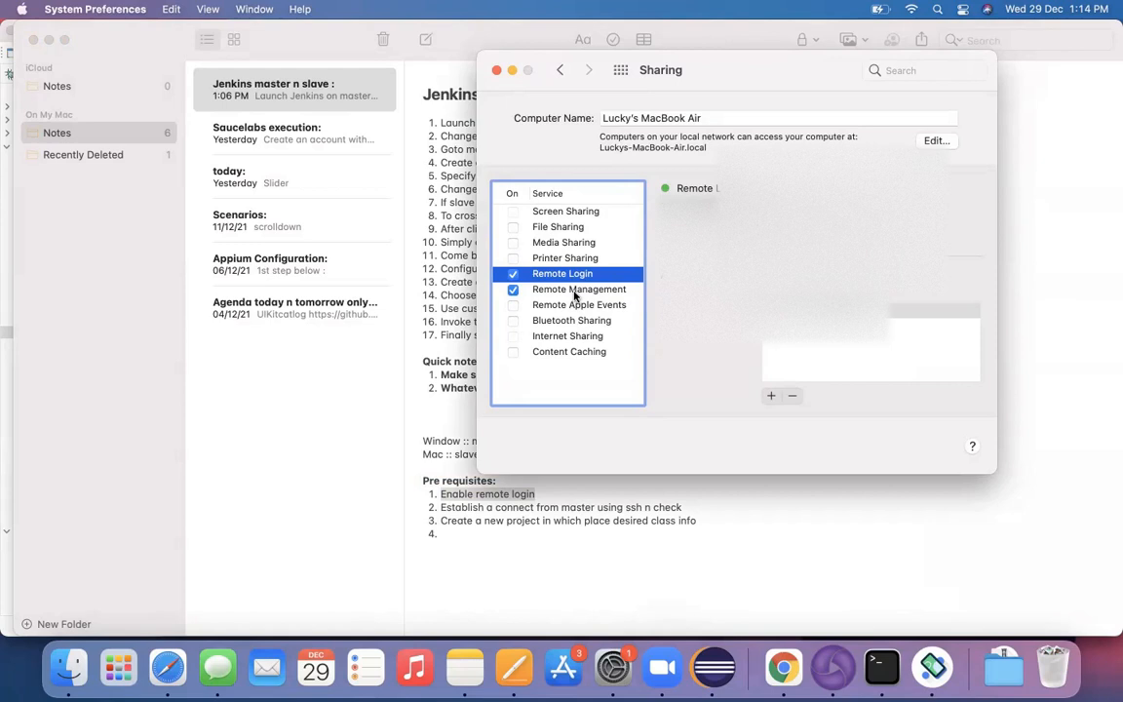
pyautogui.click(531, 290)
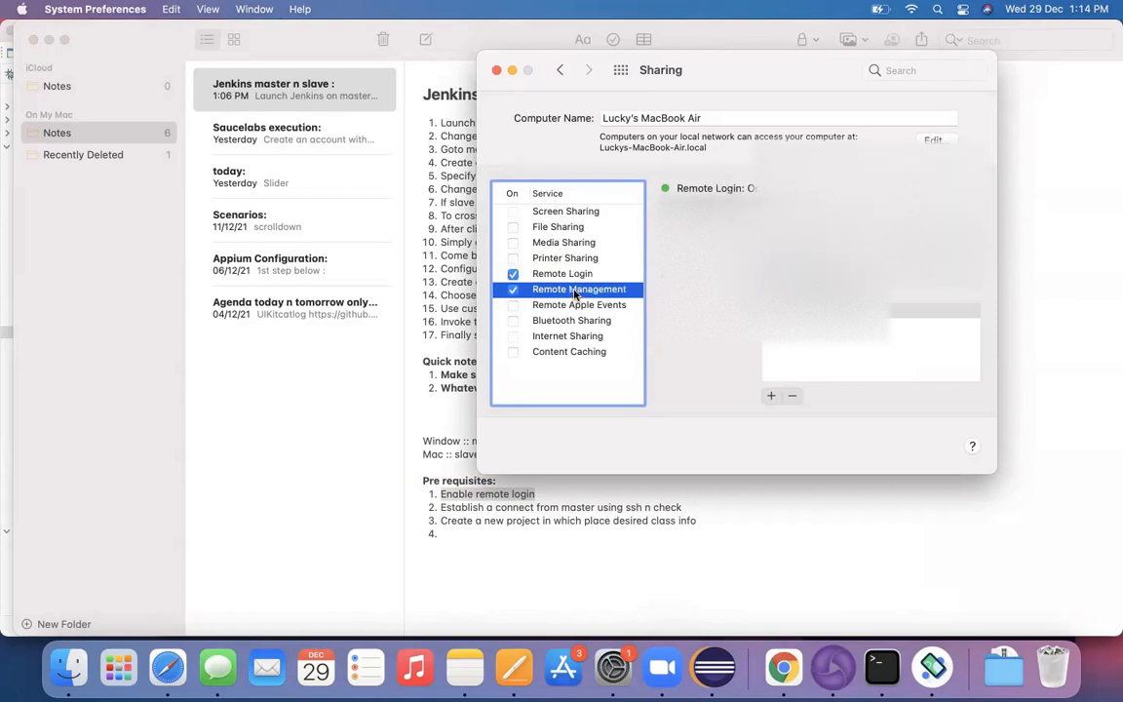
pyautogui.click(513, 274)
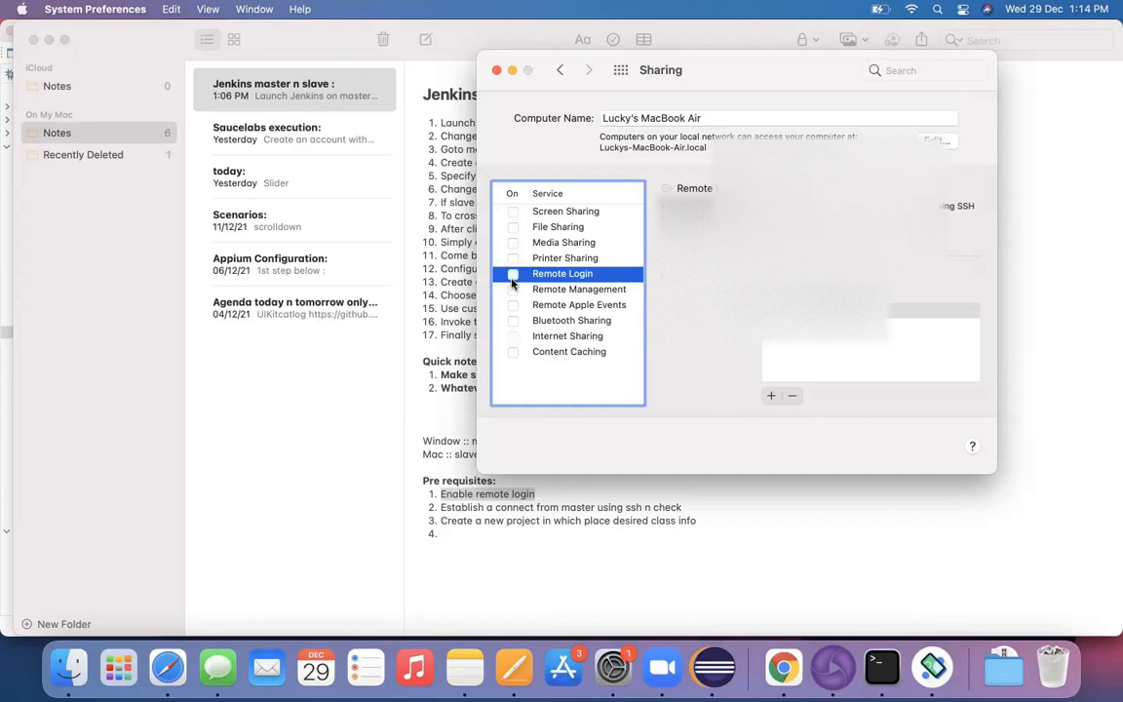
pyautogui.click(513, 276)
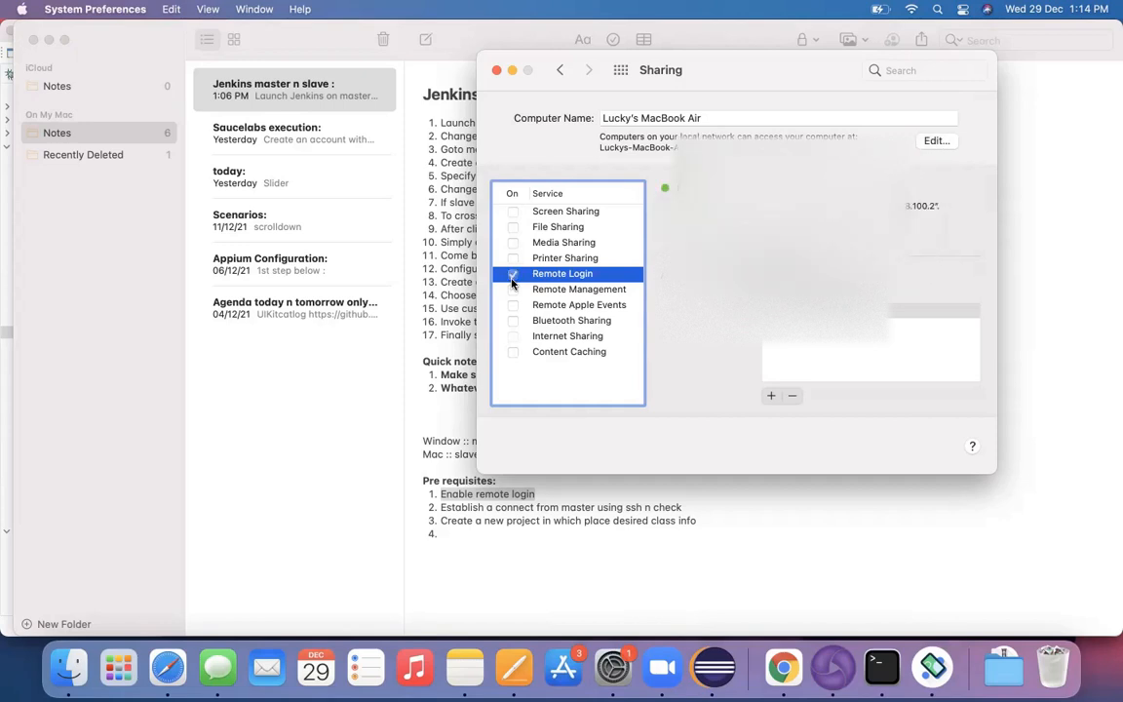
pyautogui.click(514, 290)
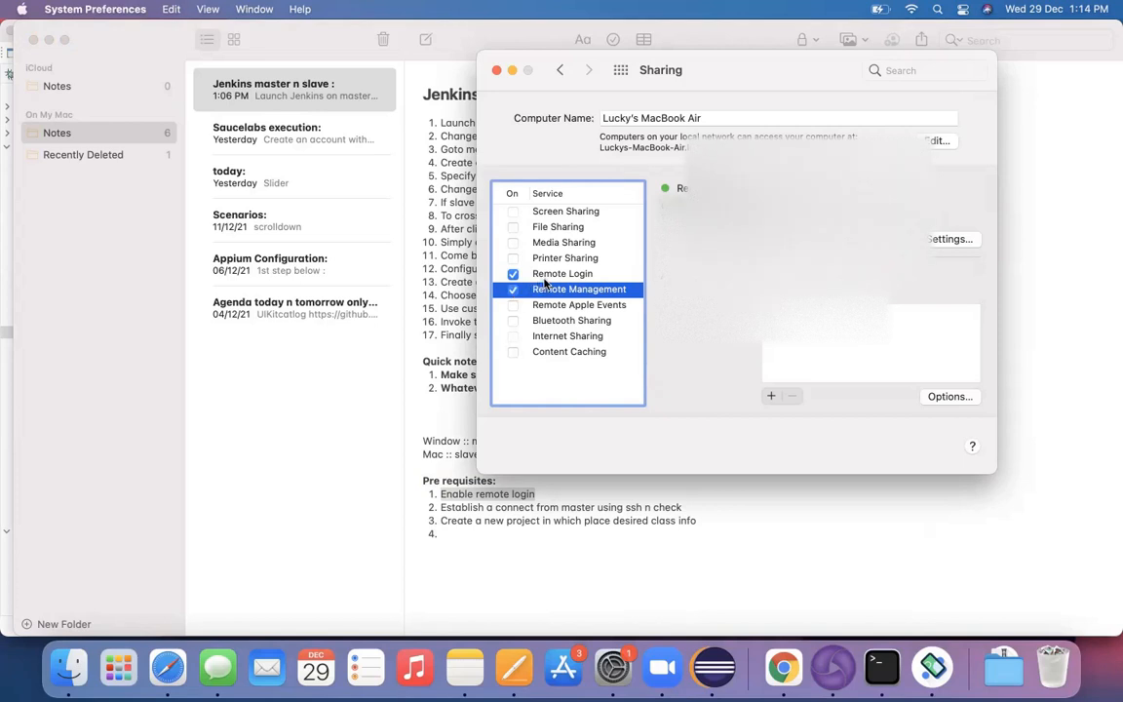
pyautogui.press('Up')
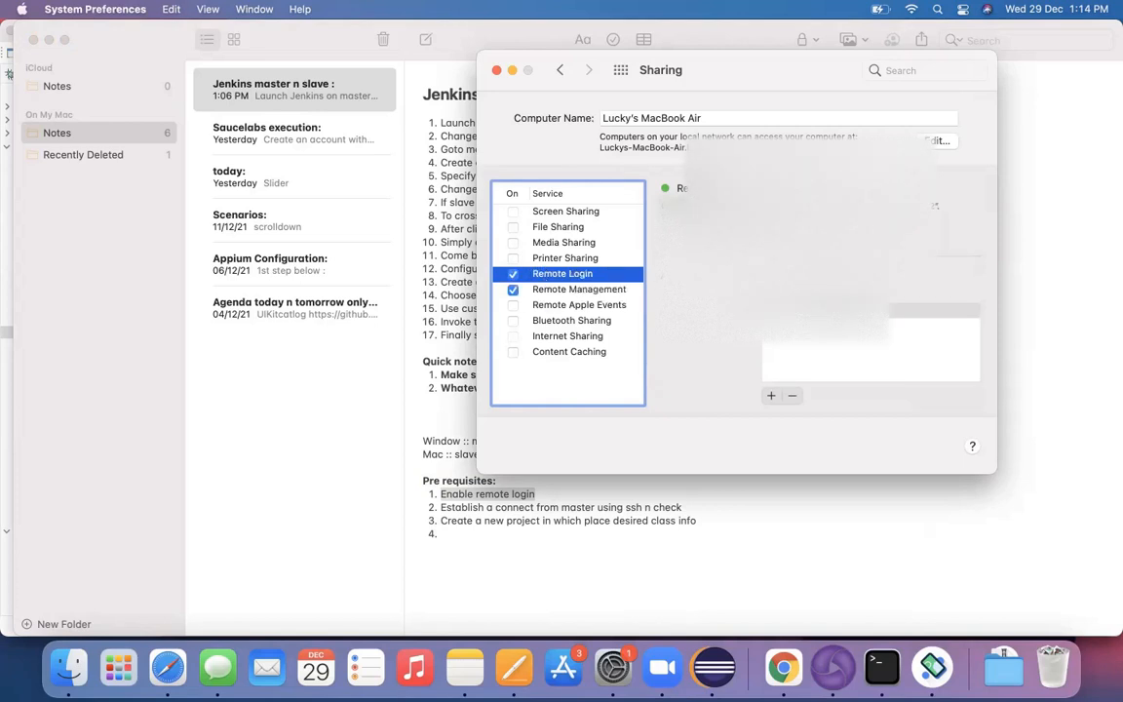
pyautogui.click(935, 206)
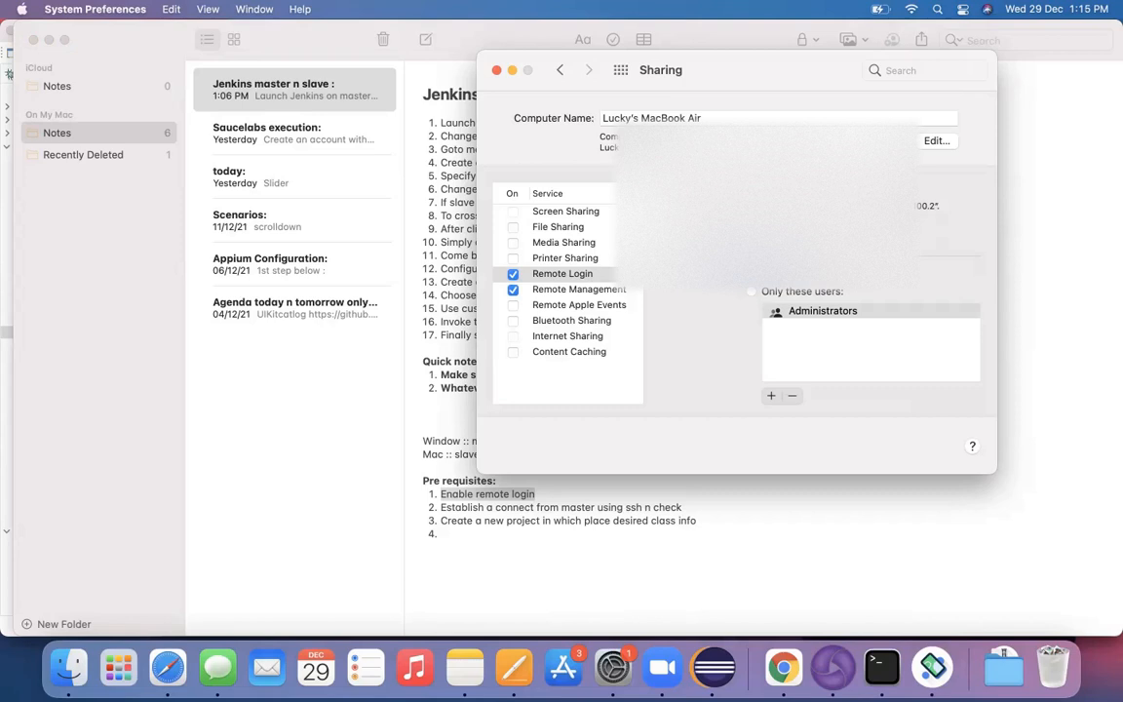
pyautogui.moveTo(844, 207); pyautogui.dragTo(935, 208)
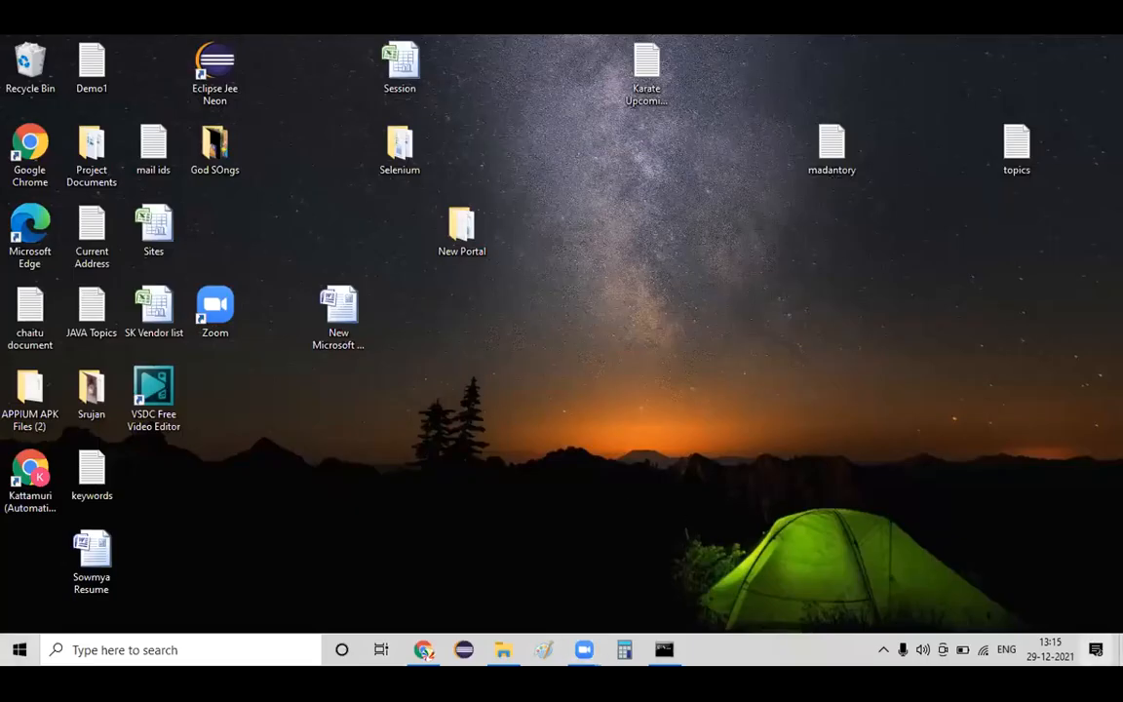
# - Open a new Command Prompt on the Windows master machine
pyautogui.press('super')
pyautogui.write('cmd')
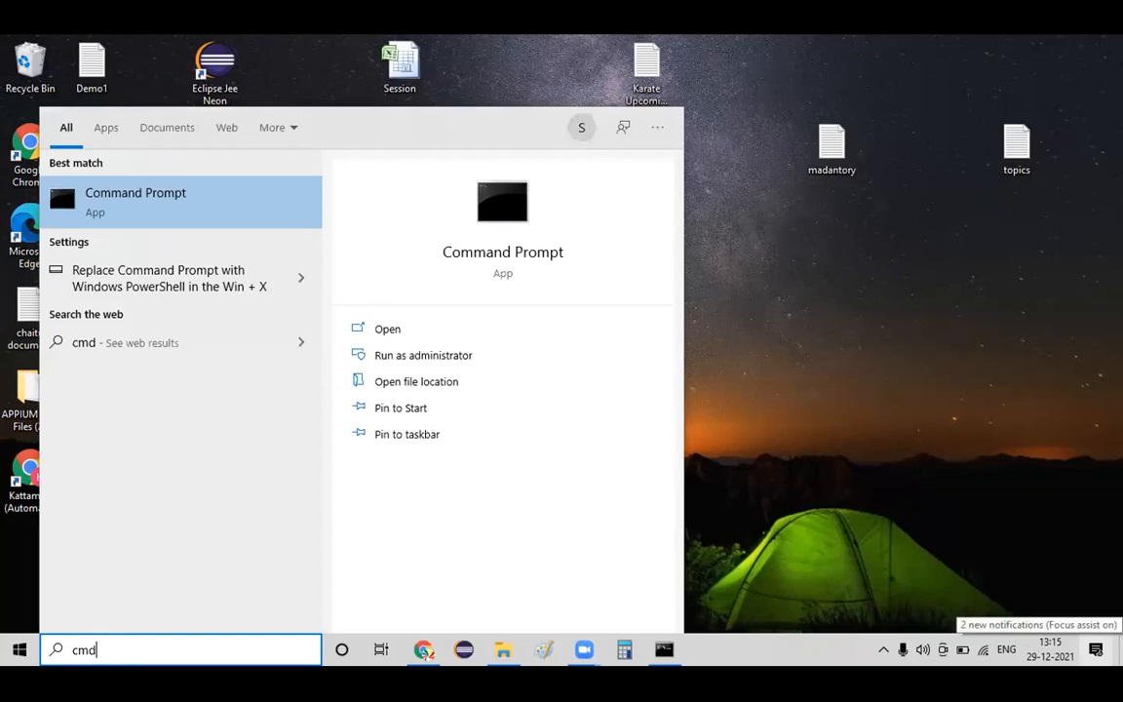
pyautogui.press('Return')
pyautogui.moveTo(652, 669)
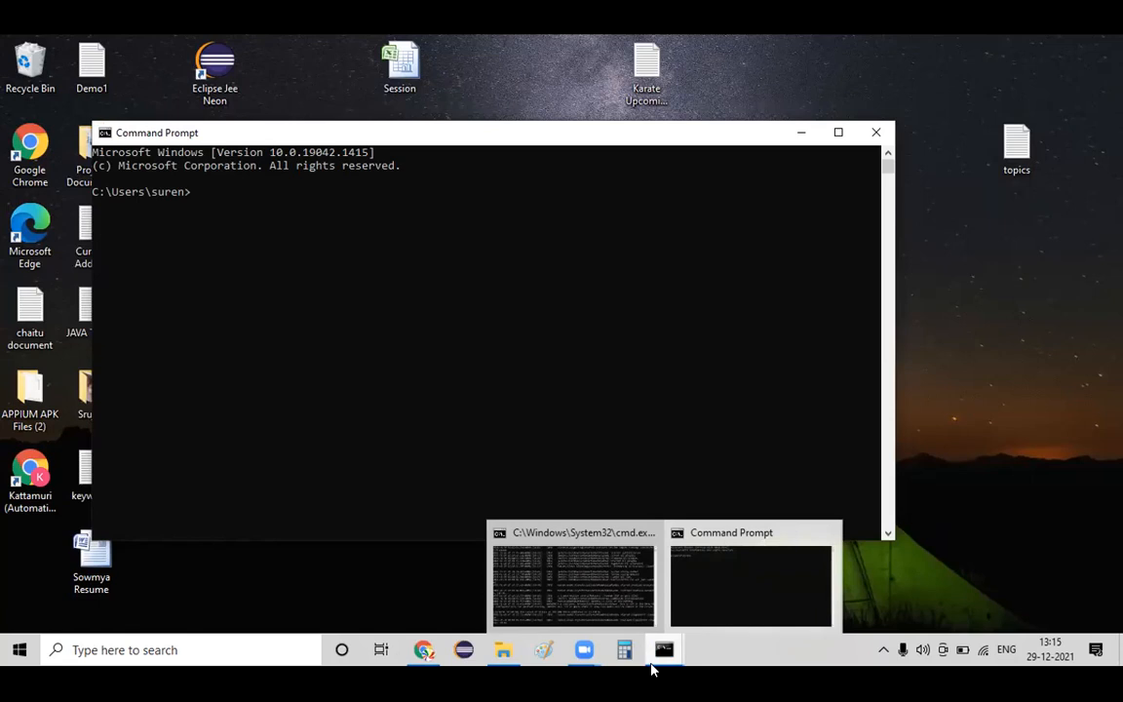
# - Connect to the Mac slave machine with ssh using its user name and IP address, and enter the account password
pyautogui.write('ssh')
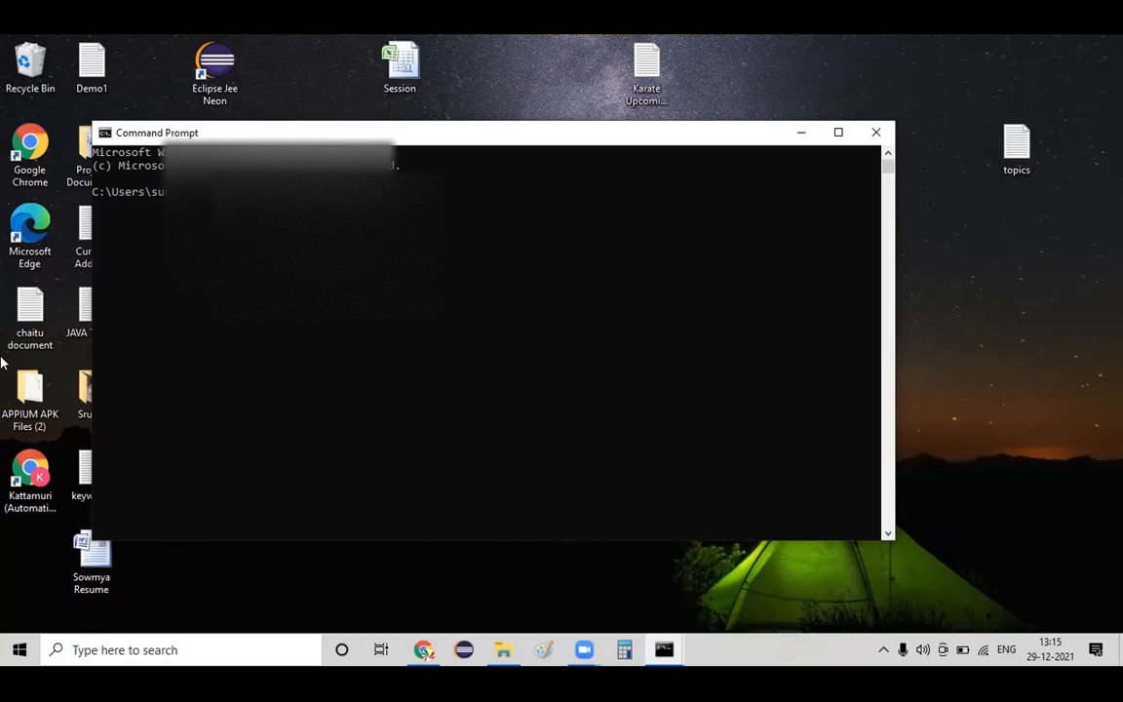
pyautogui.rightClick(2, 347)
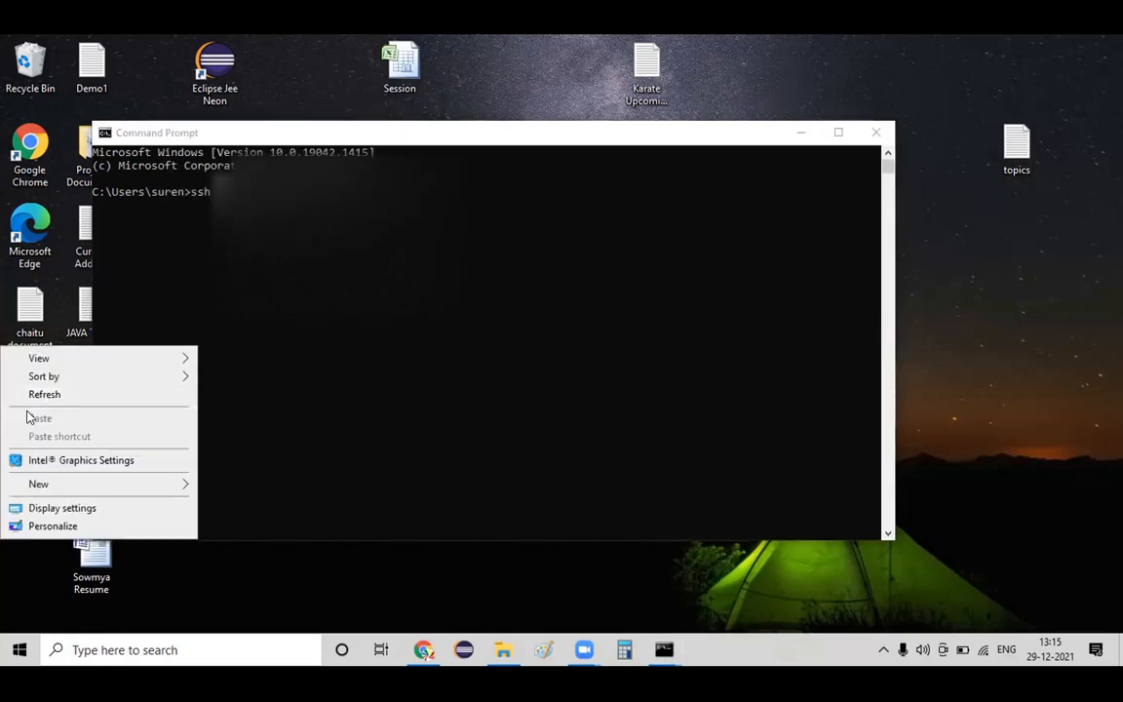
pyautogui.click(2, 595)
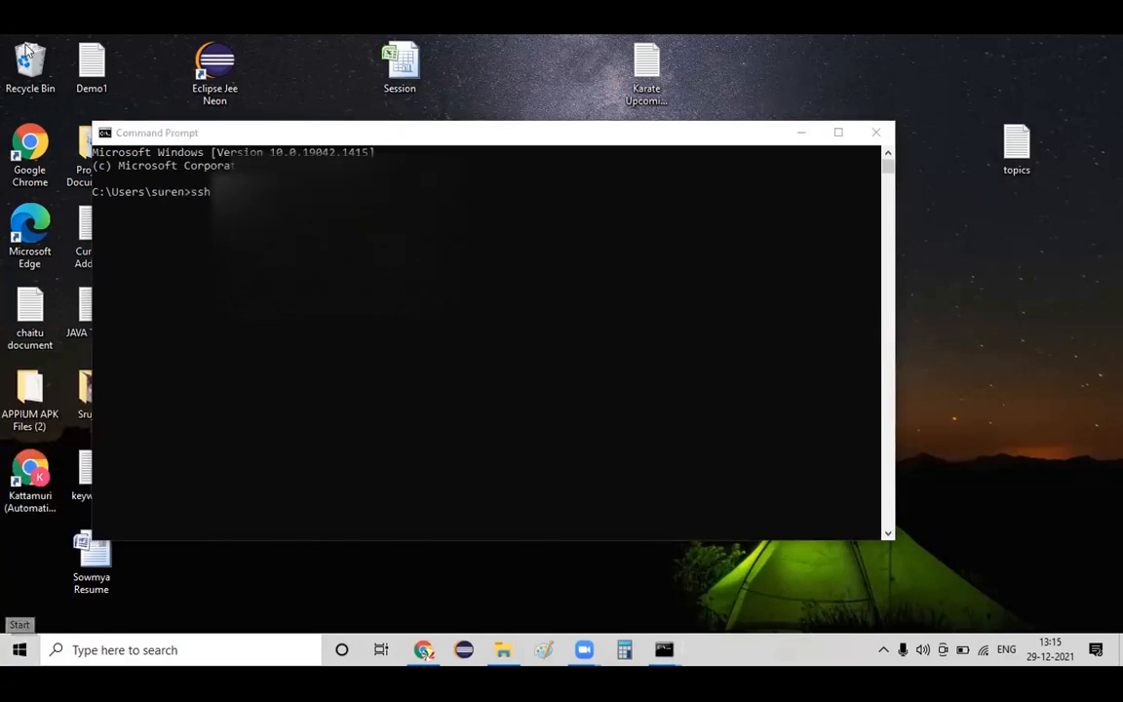
pyautogui.click(336, 237)
pyautogui.click(336, 237)
pyautogui.press('Escape')
pyautogui.press('Return')
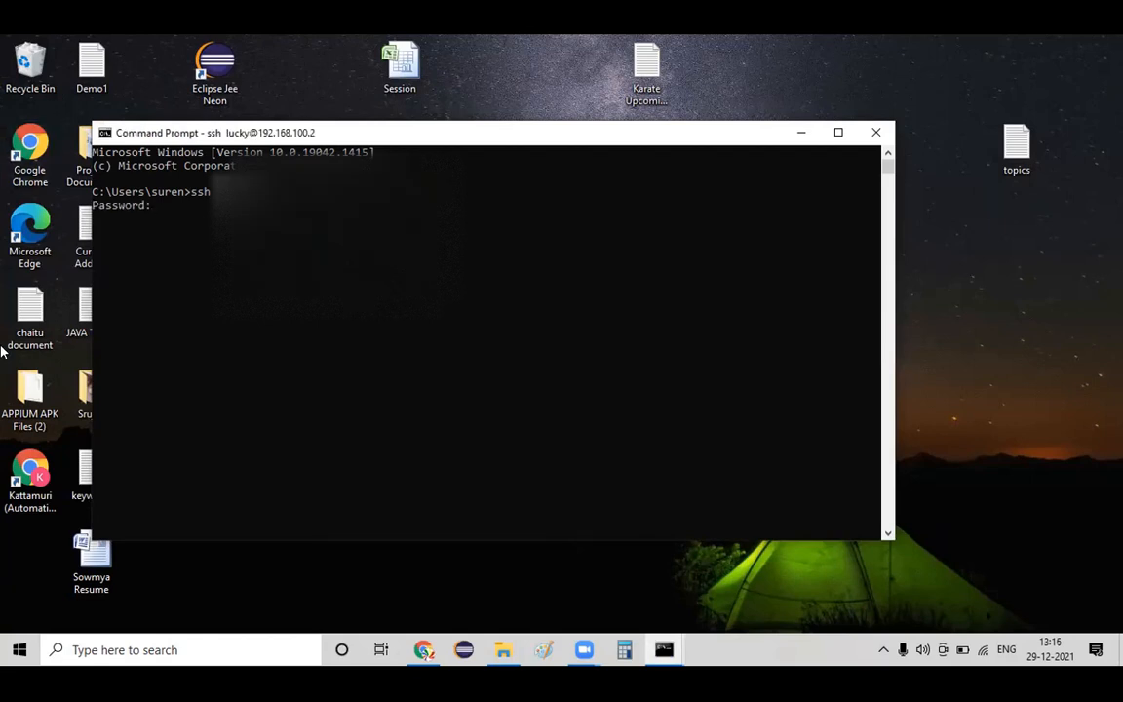
pyautogui.press('Return')
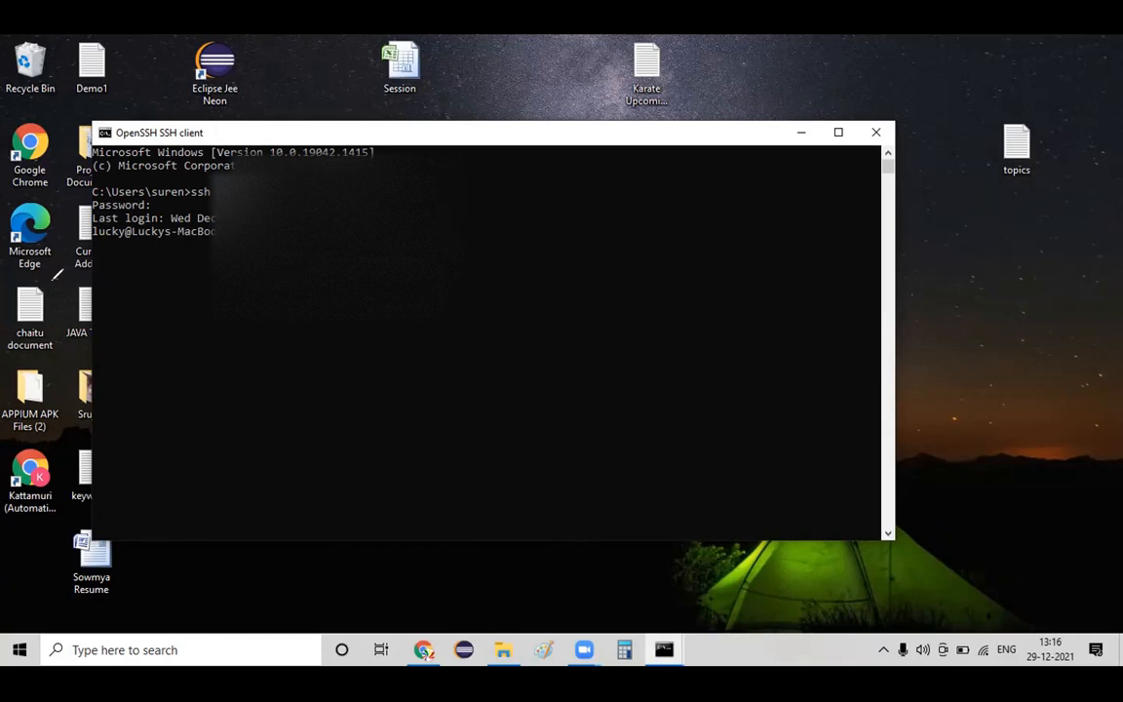
# - Outline the remote shell prompt in the ssh session with a red freehand annotation
pyautogui.moveTo(93, 225)
pyautogui.mouseDown()
pyautogui.moveTo(214, 225)
pyautogui.moveTo(124, 259)
pyautogui.moveTo(95, 236)
pyautogui.mouseUp()
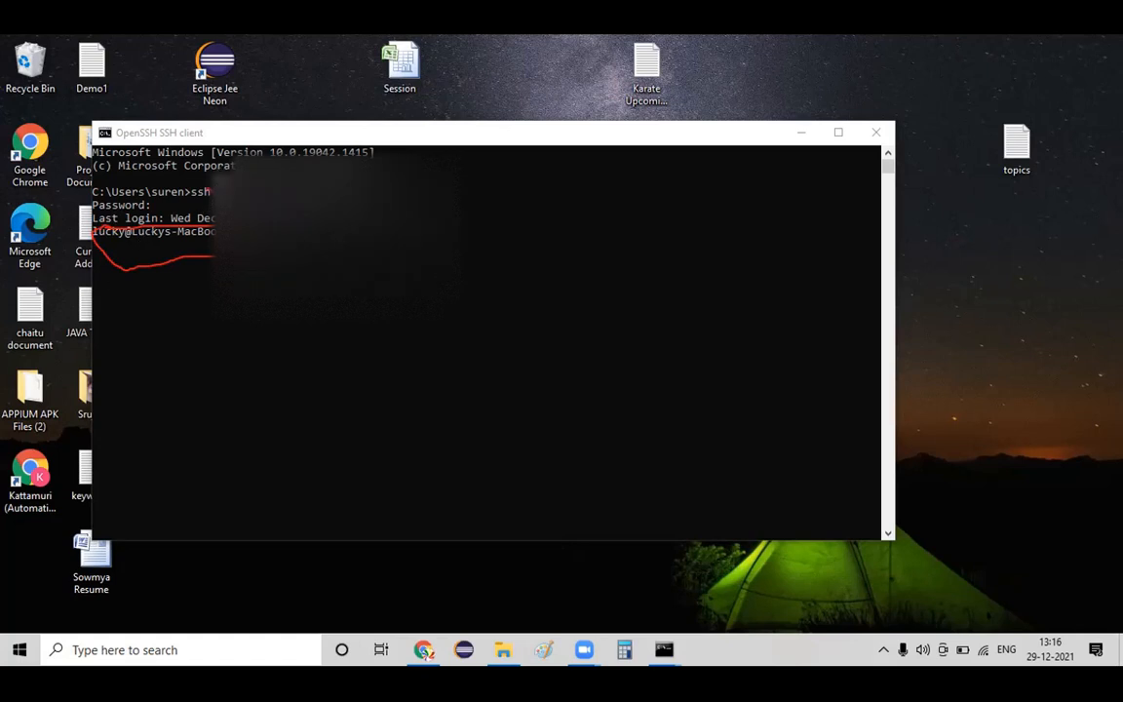
pyautogui.click(864, 108)
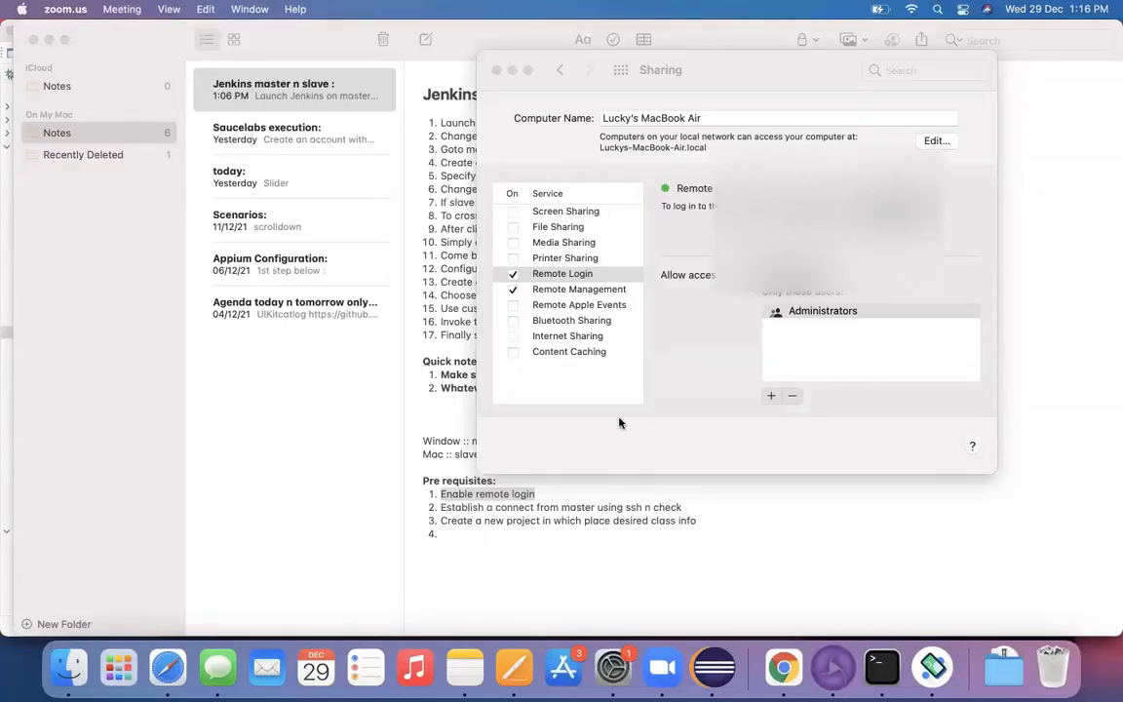
# - Return to the note on the Mac and highlight the prerequisite "Establish a connect from master using ssh n check"
pyautogui.click(534, 527)
pyautogui.click(696, 507)
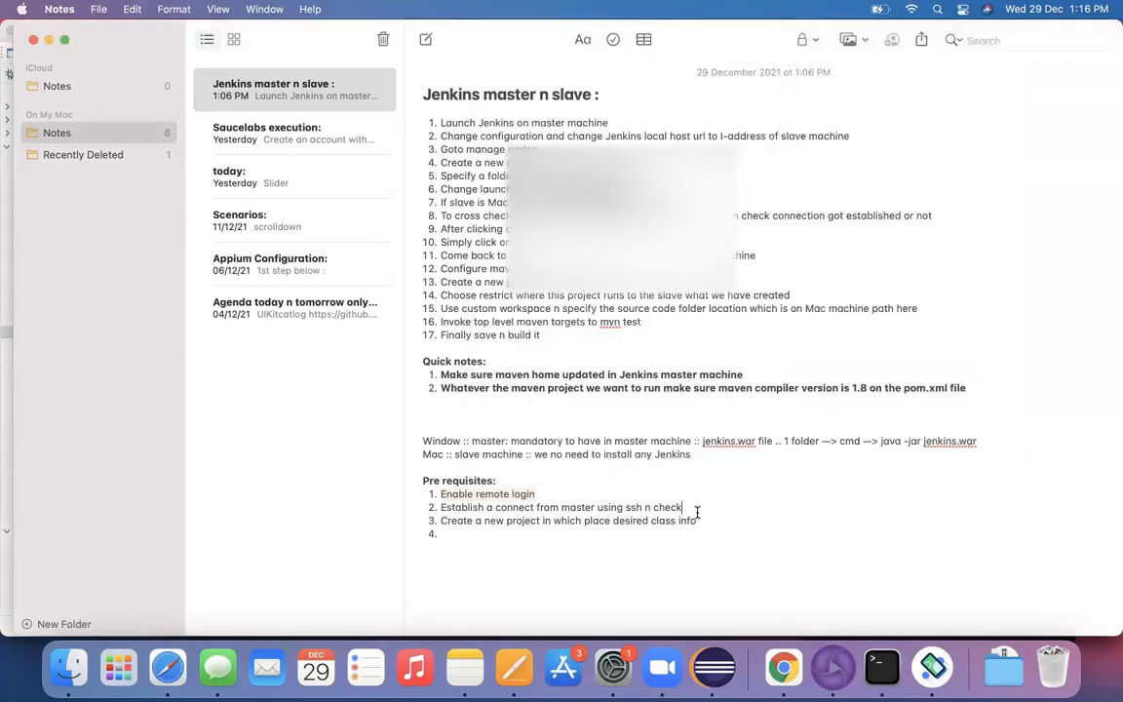
pyautogui.keyDown('shift'); pyautogui.click(441, 509); pyautogui.keyUp('shift')
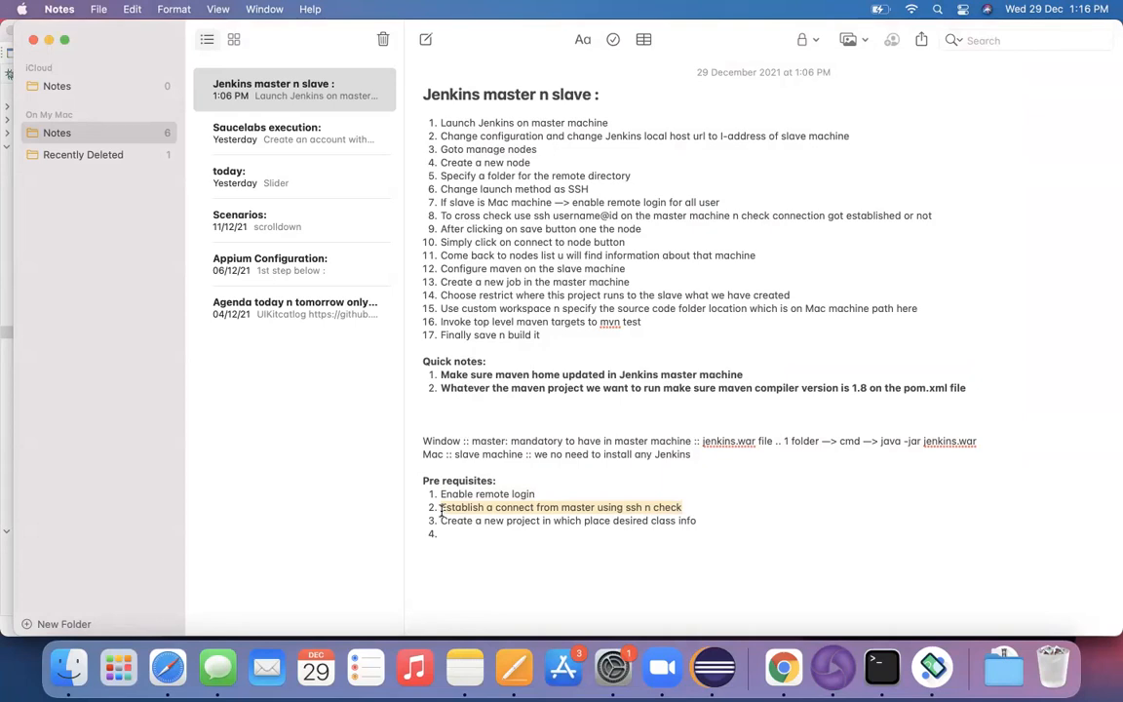
# - Highlight the prerequisite "Create a new project in which place desired class info" in the note and switch to Eclipse
pyautogui.click(442, 523)
pyautogui.tripleClick(711, 520)
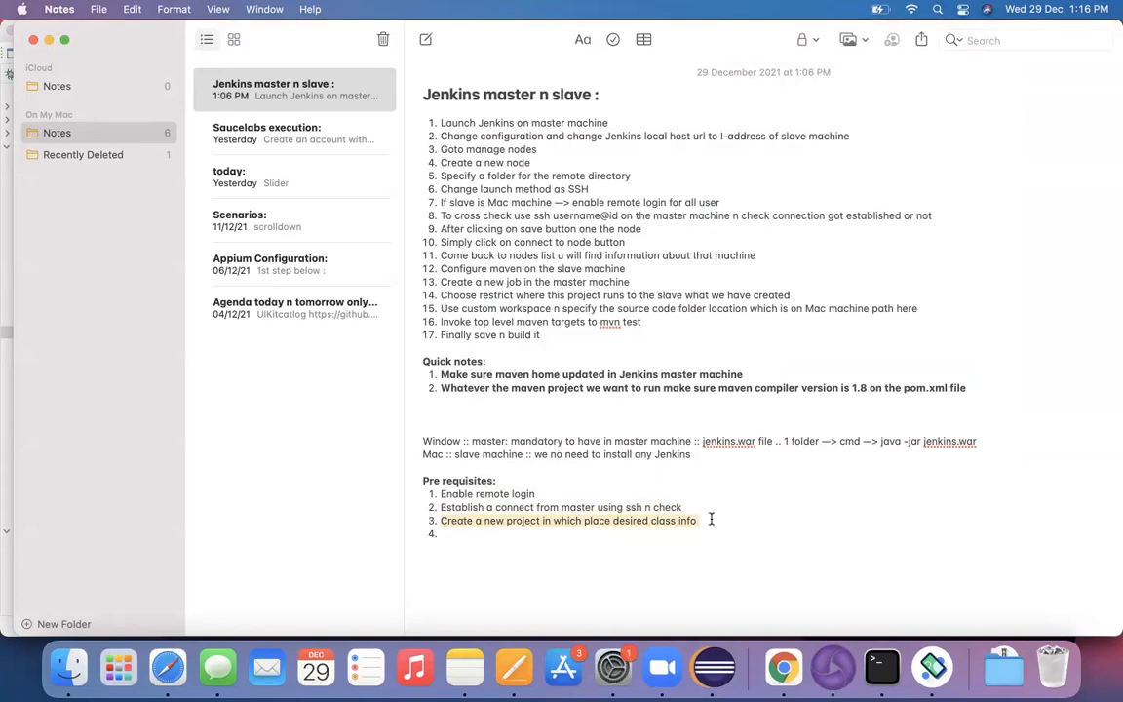
pyautogui.click(715, 668)
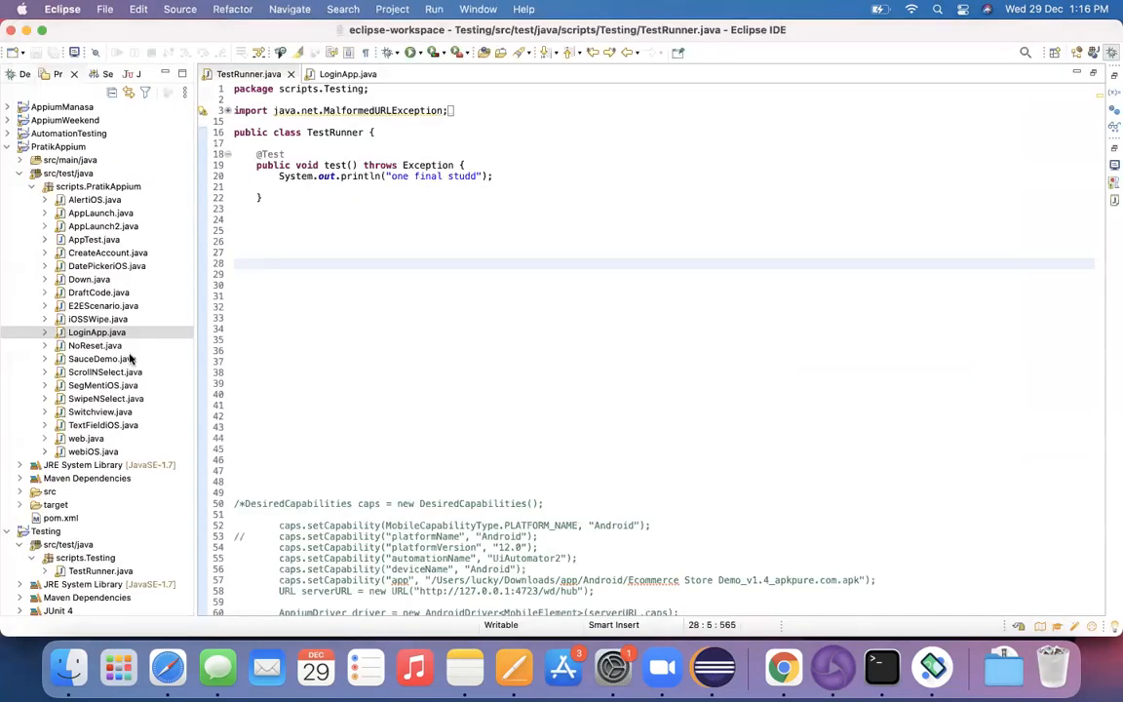
# - Collapse the PratikAppium project and select TestRunner.java in the scripts.Testing package of the Testing project
pyautogui.click(9, 147)
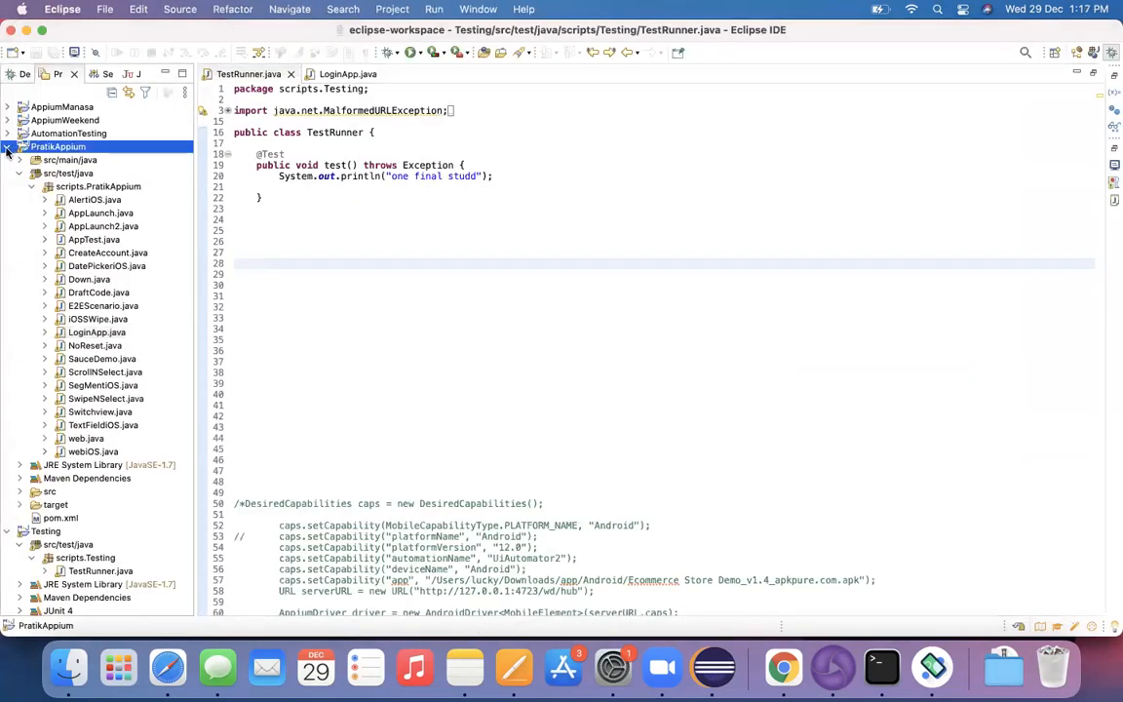
pyautogui.click(8, 148)
pyautogui.click(51, 161)
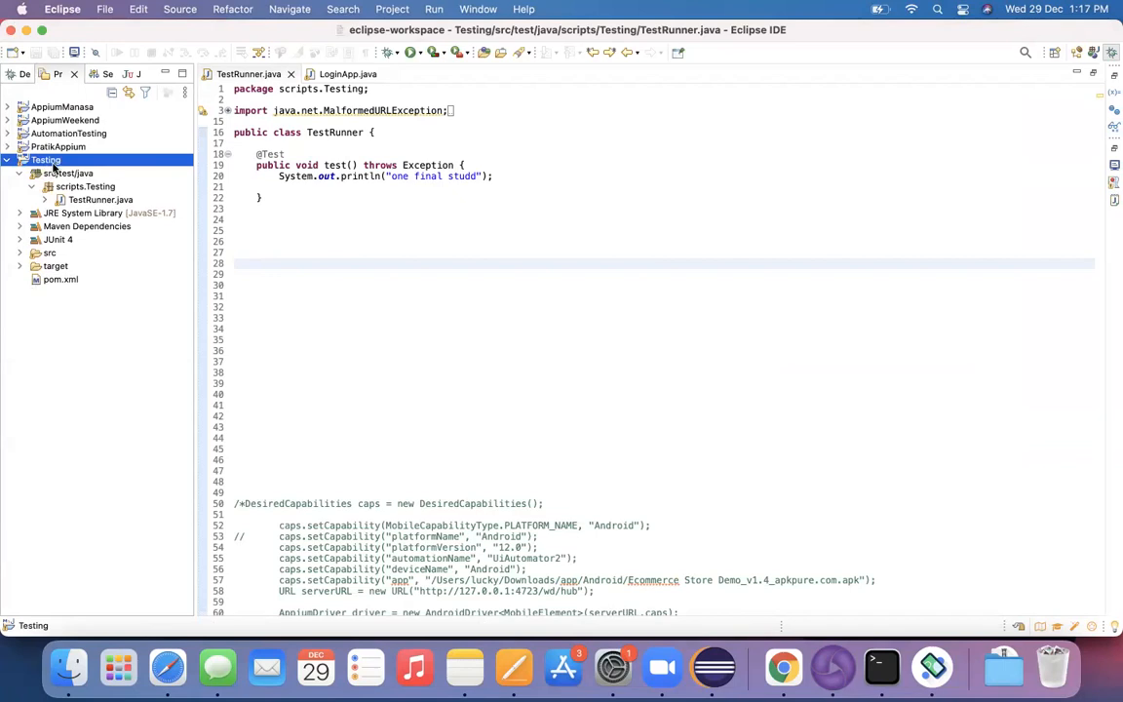
pyautogui.click(87, 202)
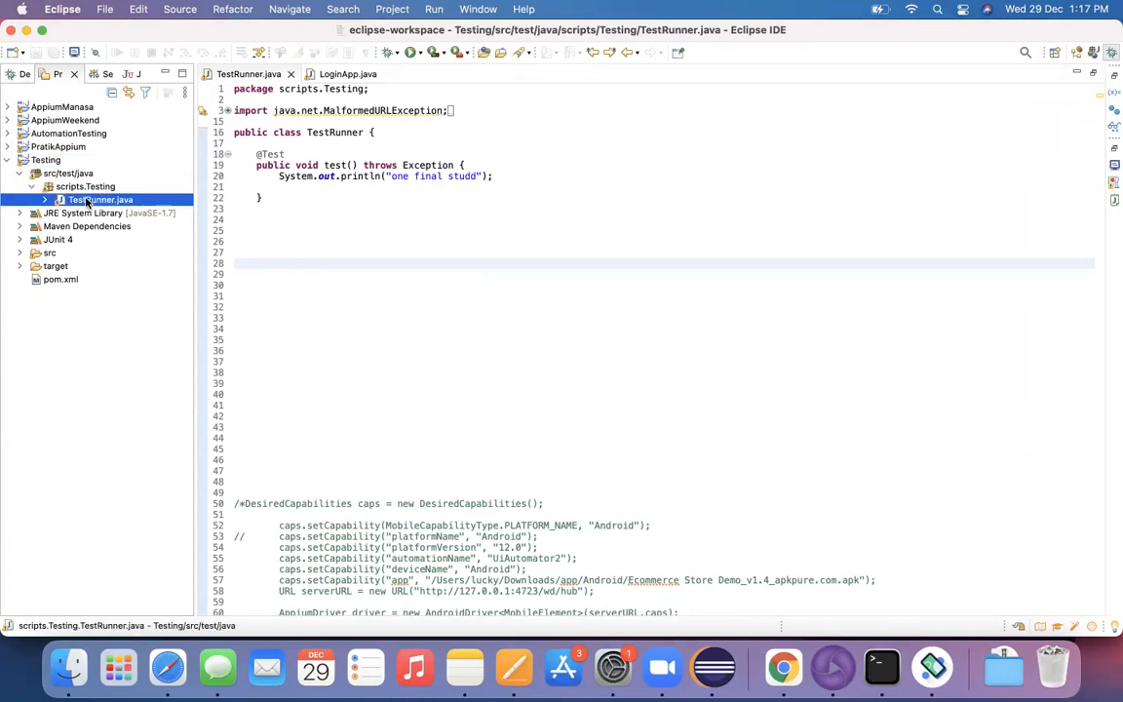
pyautogui.click(255, 154)
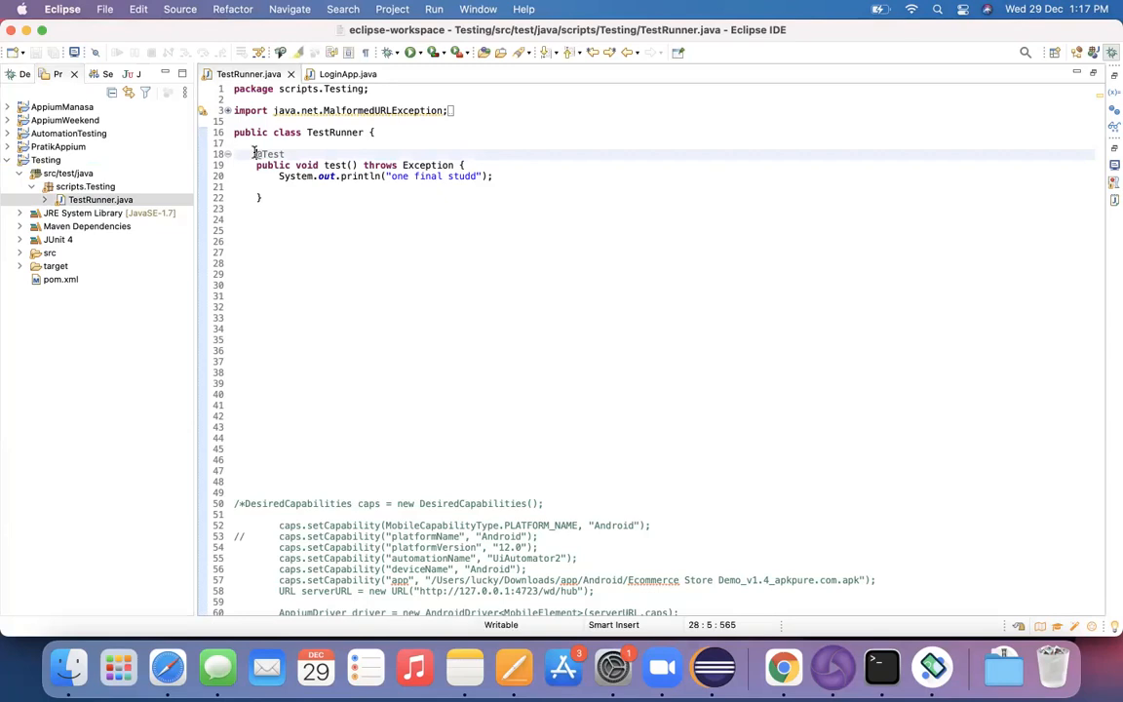
pyautogui.hotkey('shift', 'Down')
pyautogui.hotkey('shift', 'Down')
pyautogui.hotkey('shift', 'Down')
pyautogui.hotkey('shift', 'Down')
pyautogui.hotkey('shift', 'Down')
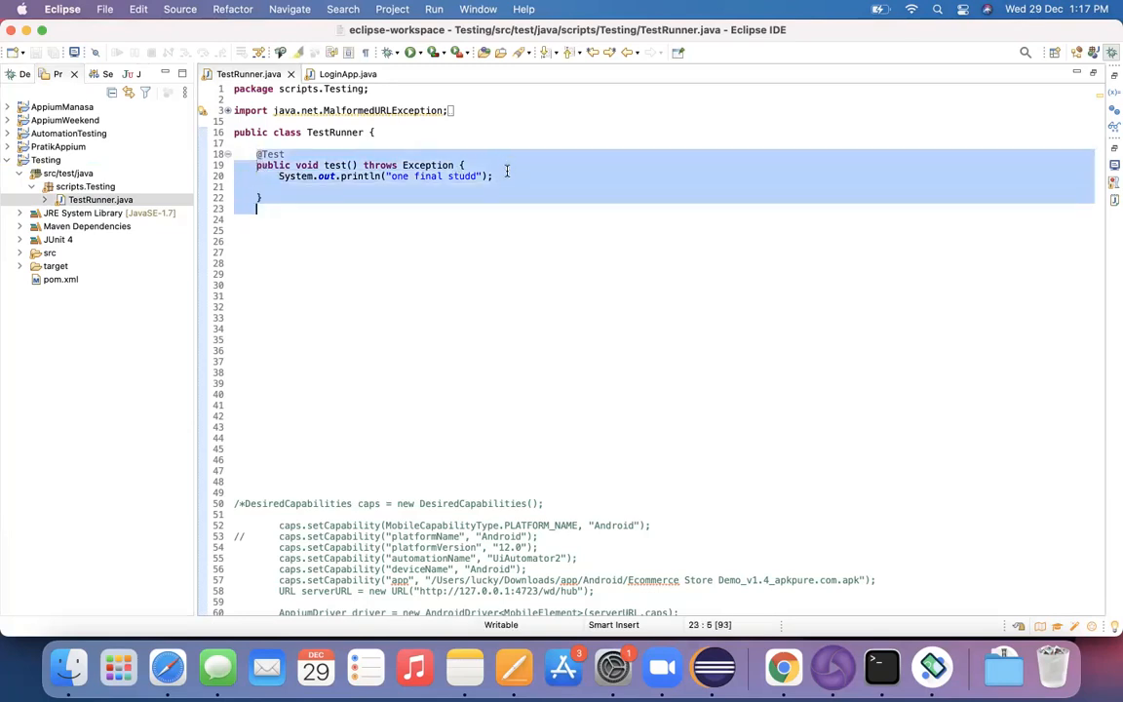
# - Change the printed text in the test method to "one final stuff", highlight the method and save TestRunner.java
pyautogui.click(612, 173)
pyautogui.moveTo(474, 175); pyautogui.dragTo(459, 175)
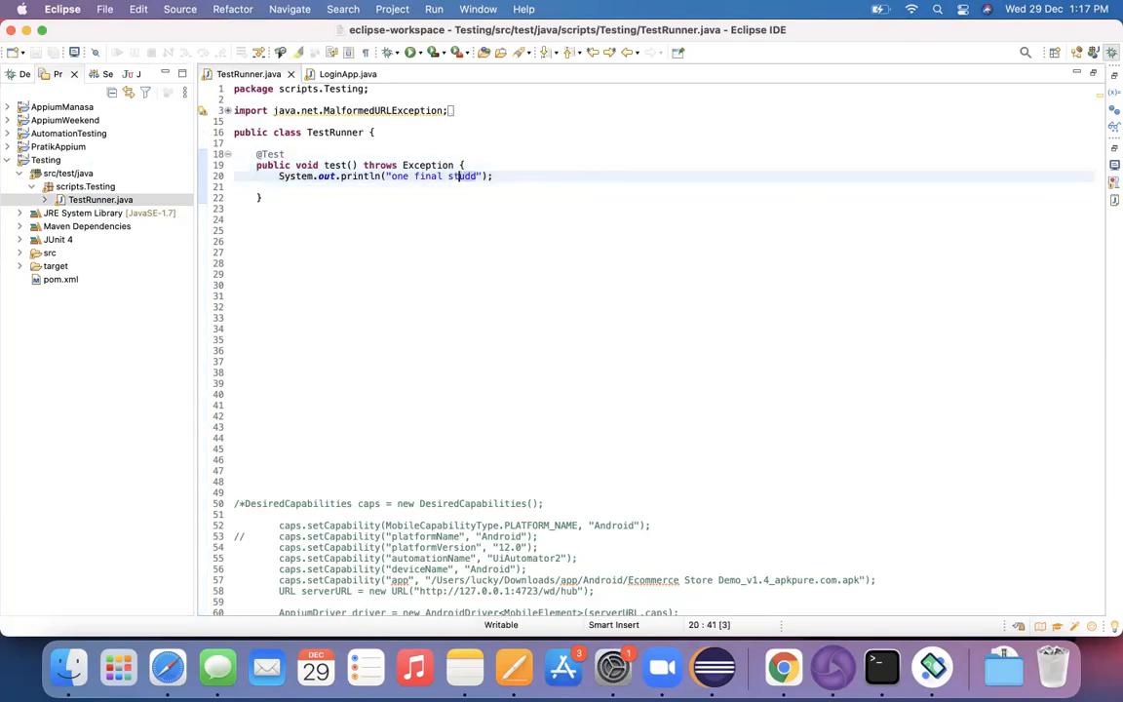
pyautogui.write('uuff')
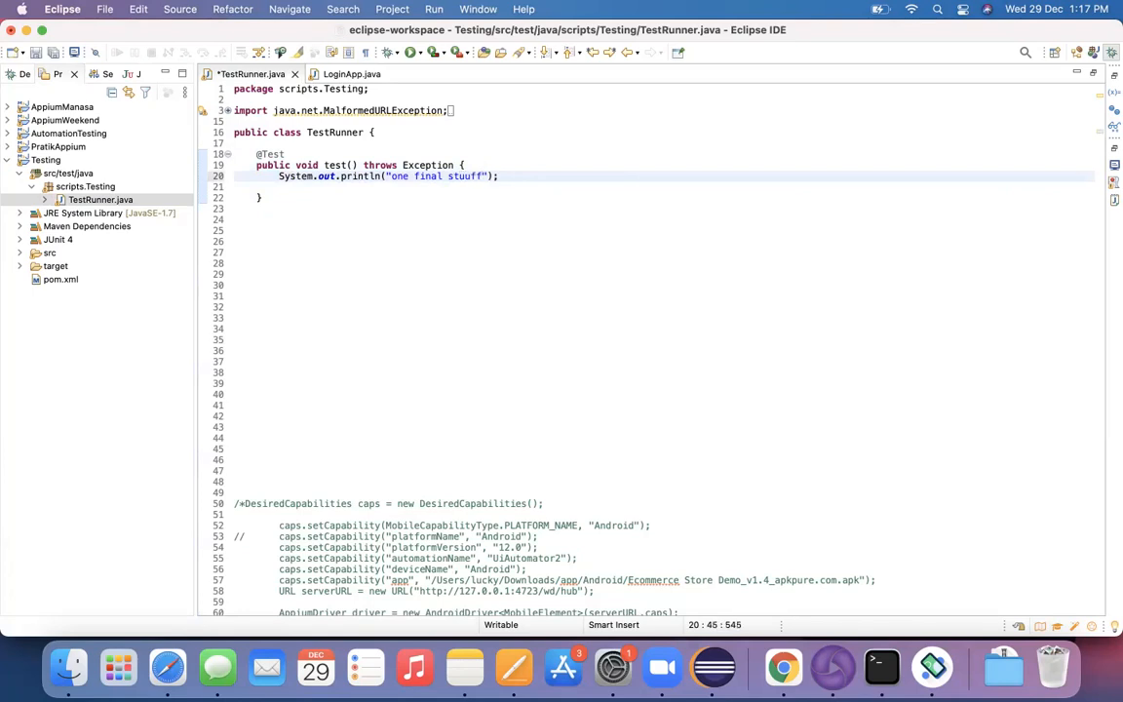
pyautogui.press('Left')
pyautogui.press('Left')
pyautogui.press('BackSpace')
pyautogui.moveTo(283, 200); pyautogui.dragTo(249, 154)
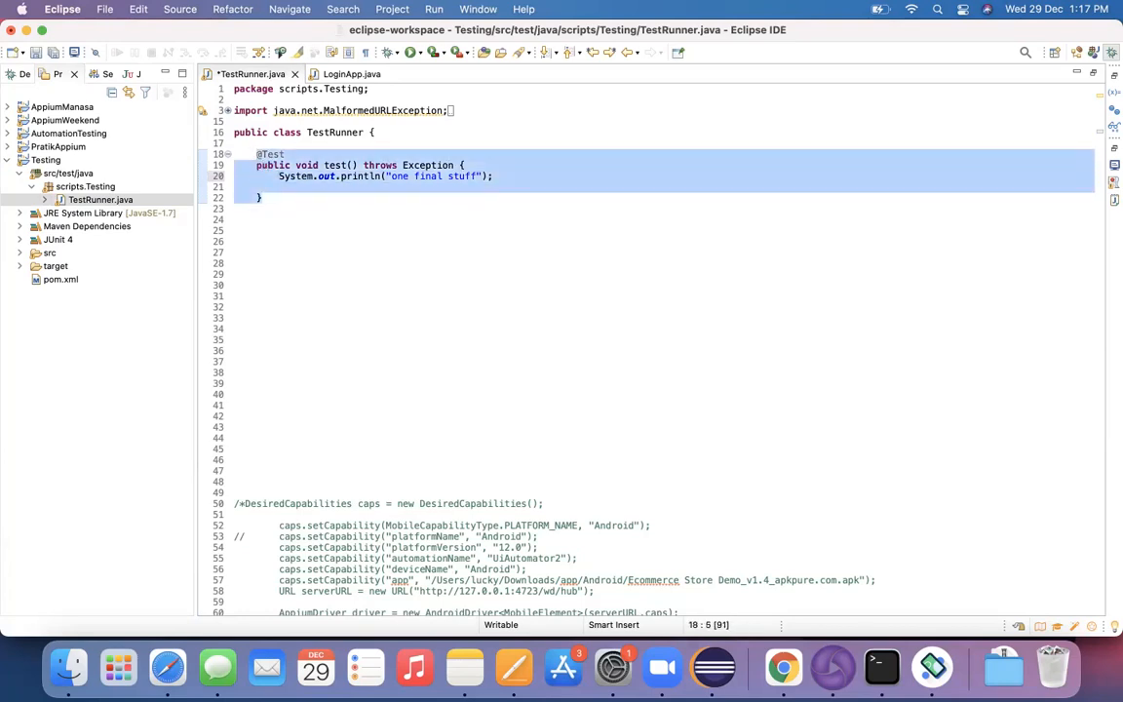
pyautogui.press('super+s')
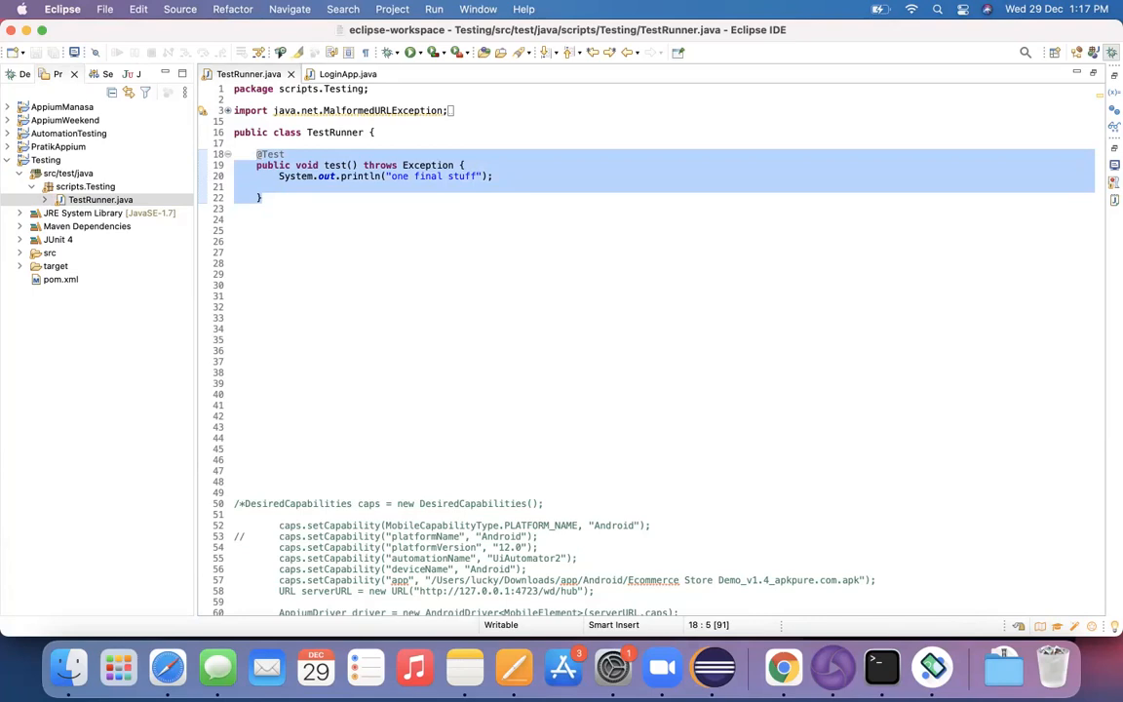
# - Open the Testing project's properties and show its resource location in Finder
pyautogui.click(43, 161)
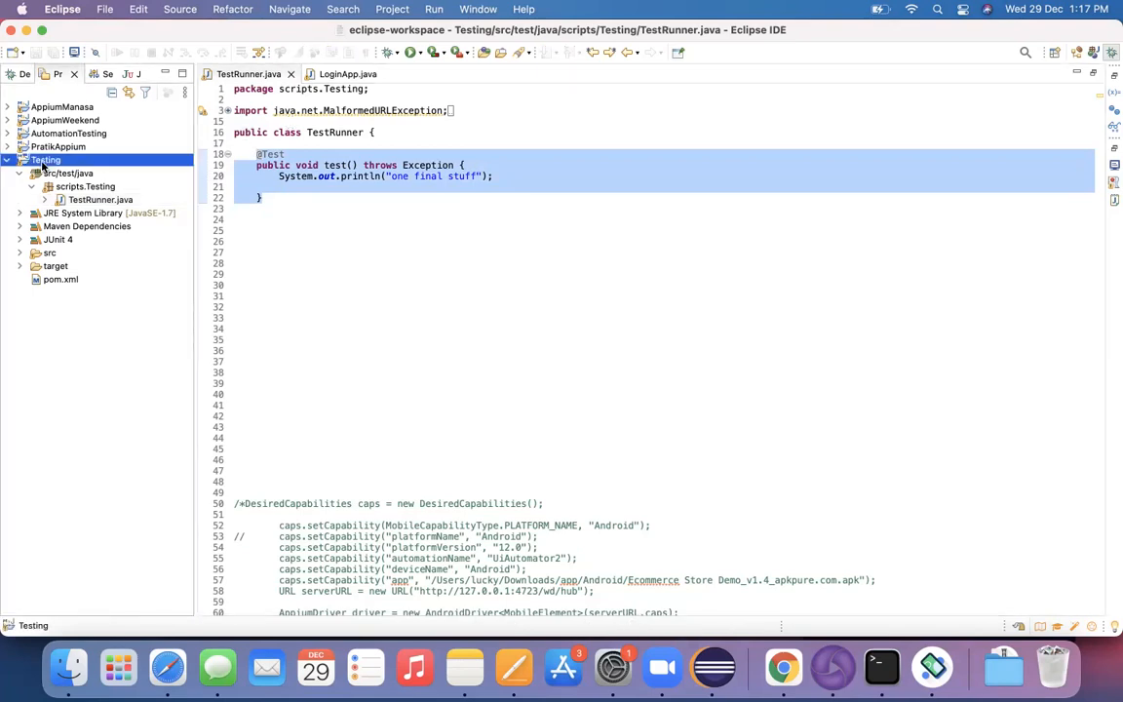
pyautogui.rightClick(42, 165)
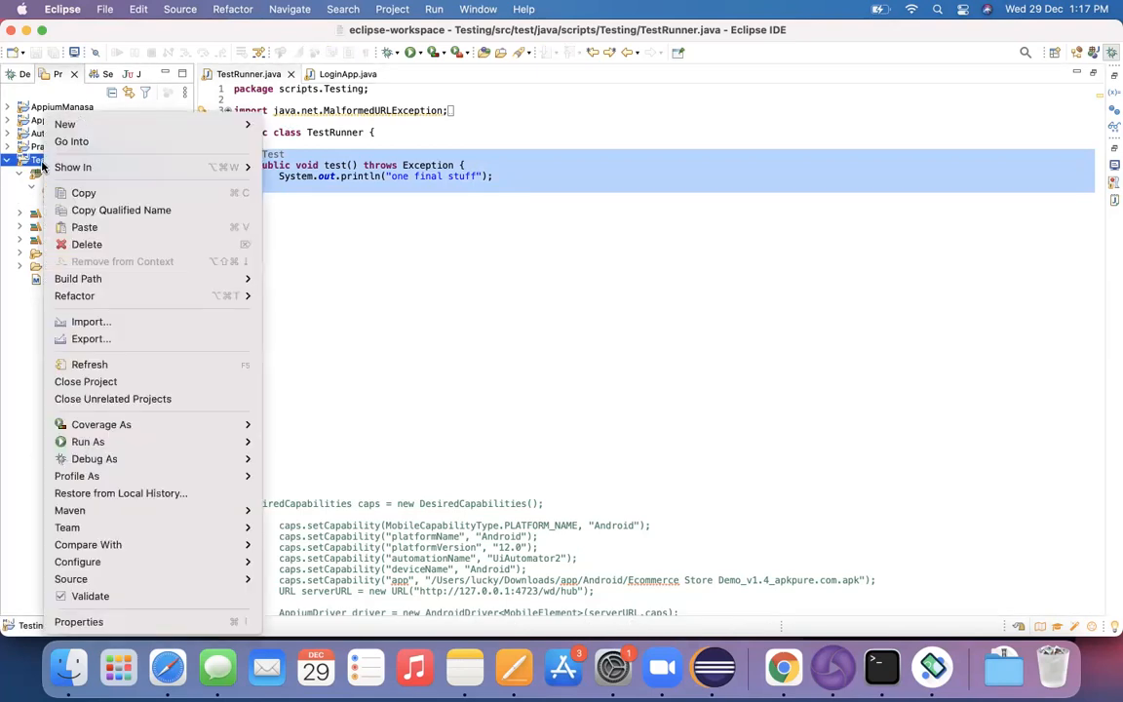
pyautogui.click(89, 622)
pyautogui.click(652, 143)
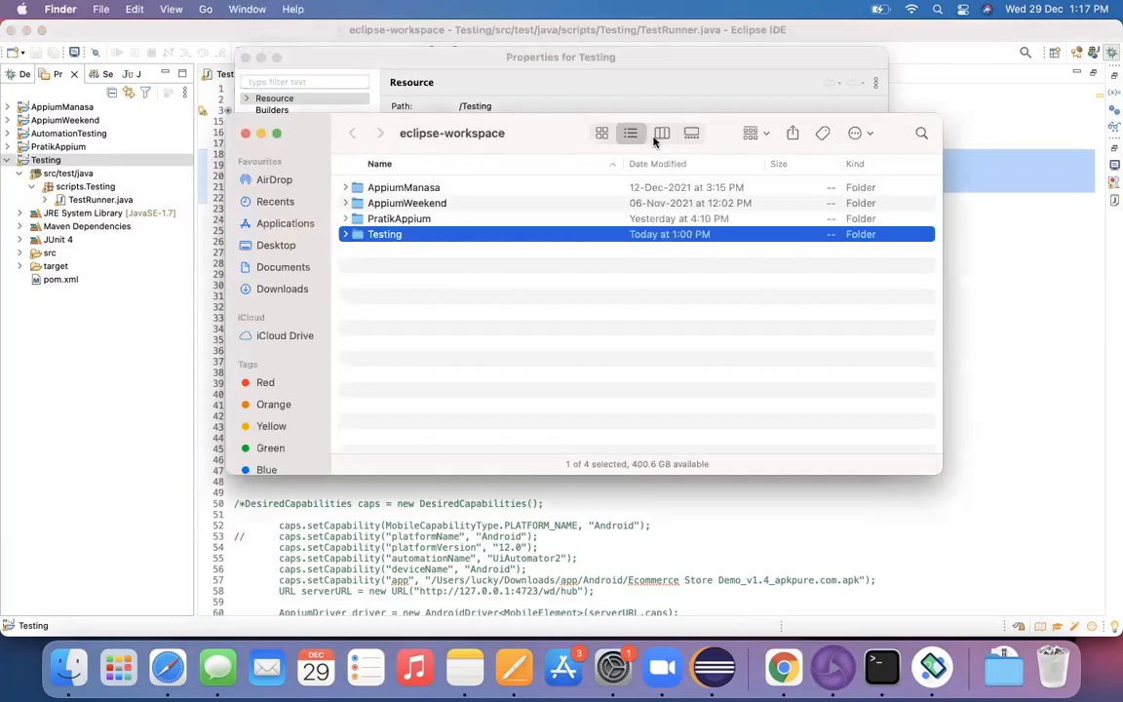
# - Open a new Terminal at the Testing folder and run "mvn test"
pyautogui.rightClick(407, 235)
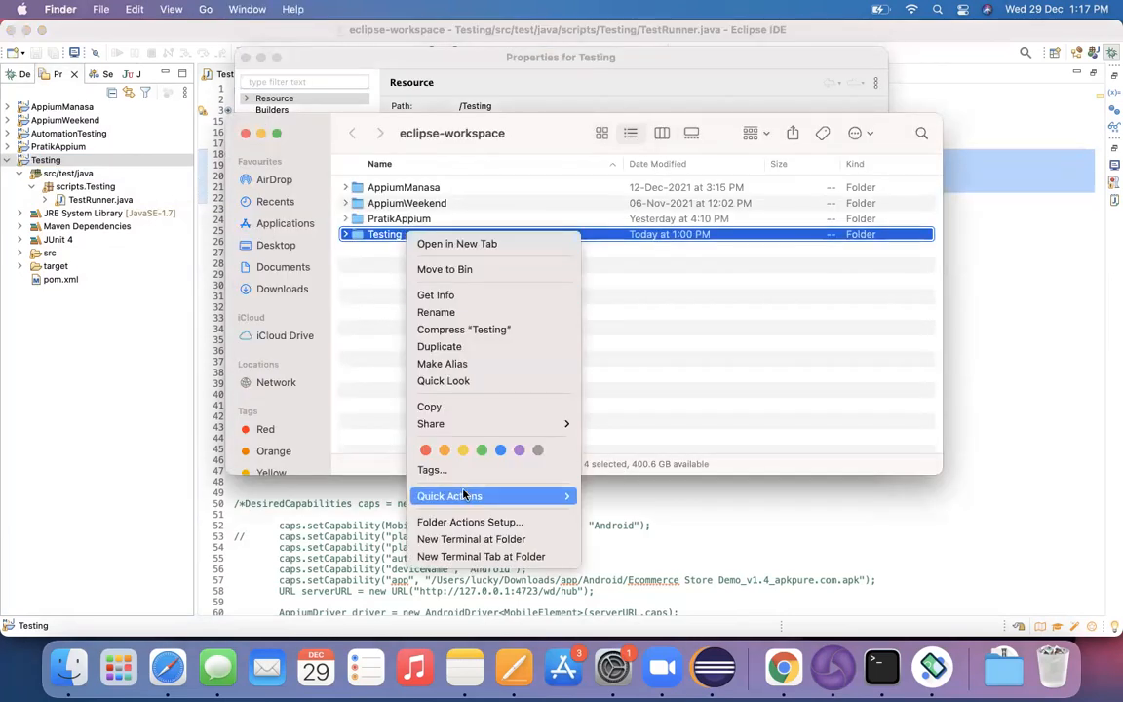
pyautogui.click(458, 538)
pyautogui.write('mvn test')
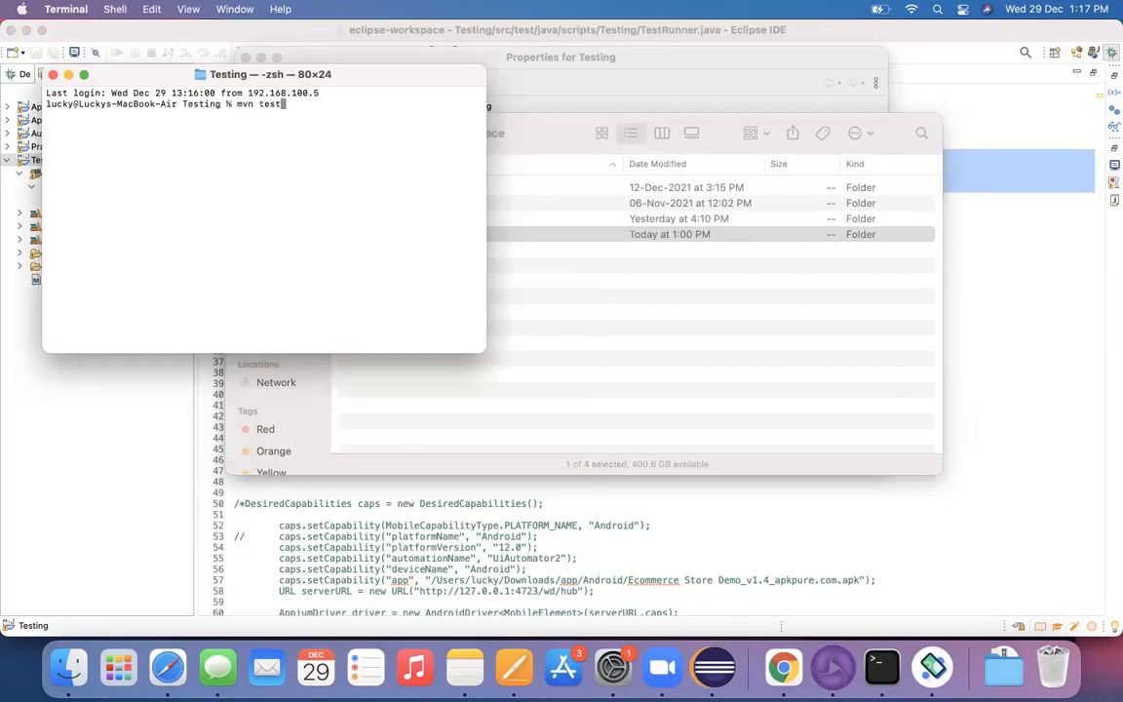
pyautogui.press('Return')
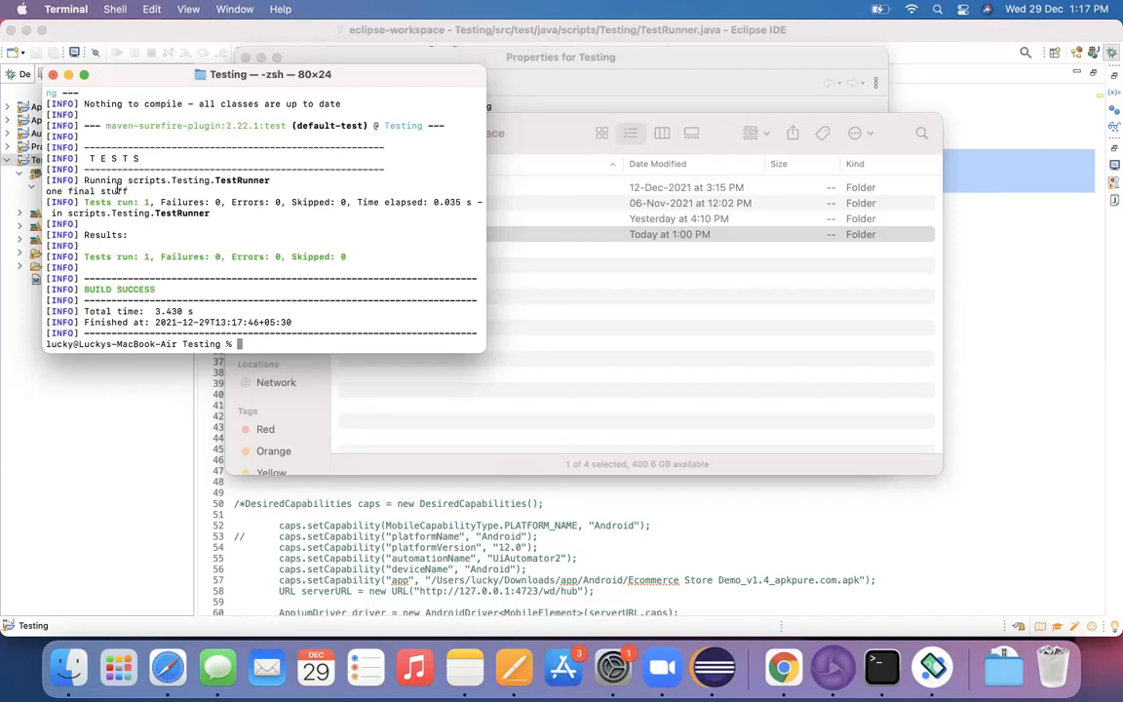
# - Highlight the line "one final stuff" in the Terminal output, and the whole Pre requisites section in the note
pyautogui.moveTo(106, 181); pyautogui.dragTo(48, 195)
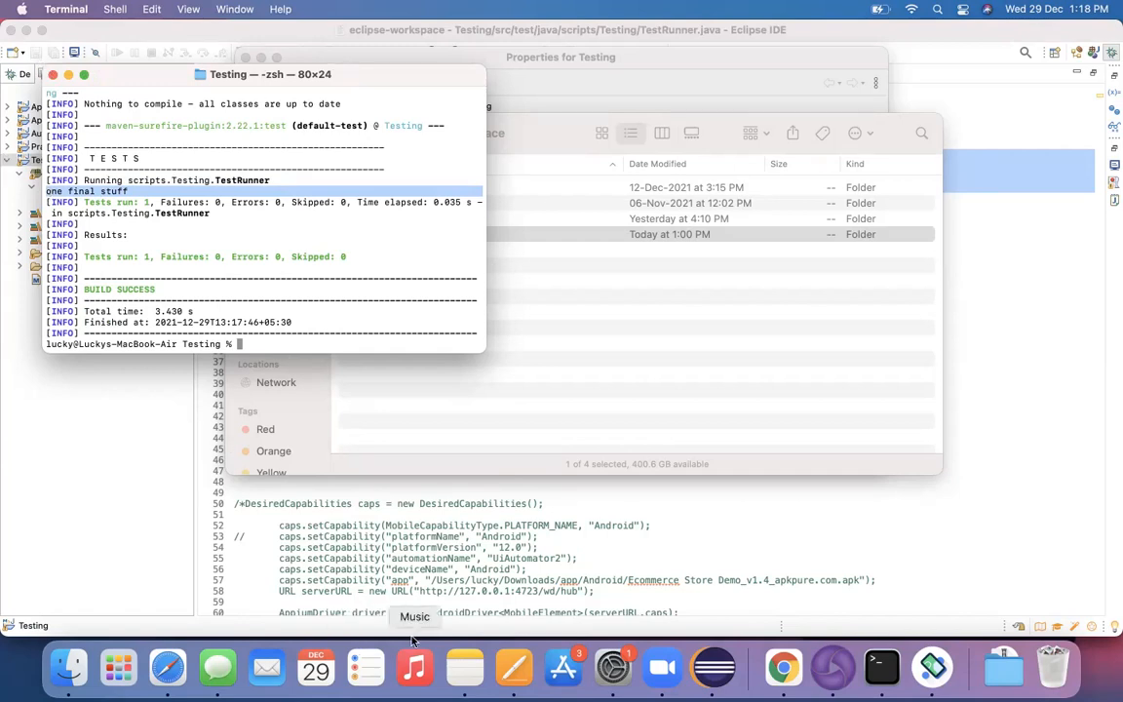
pyautogui.click(465, 671)
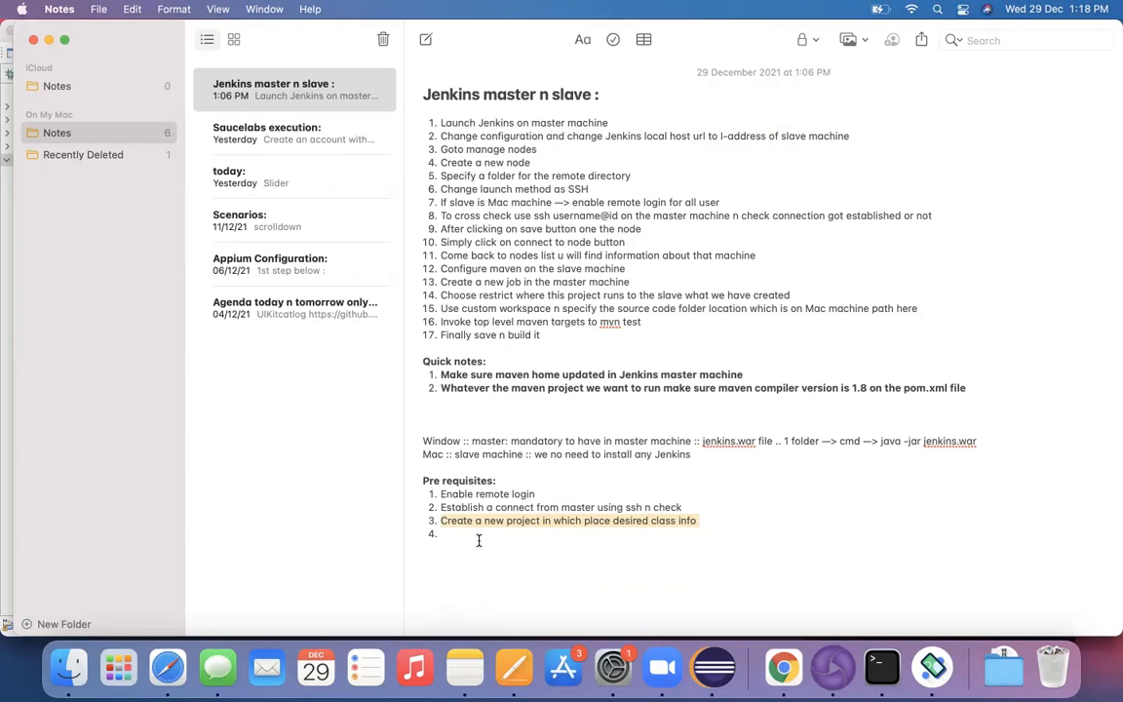
pyautogui.moveTo(420, 475); pyautogui.dragTo(468, 536)
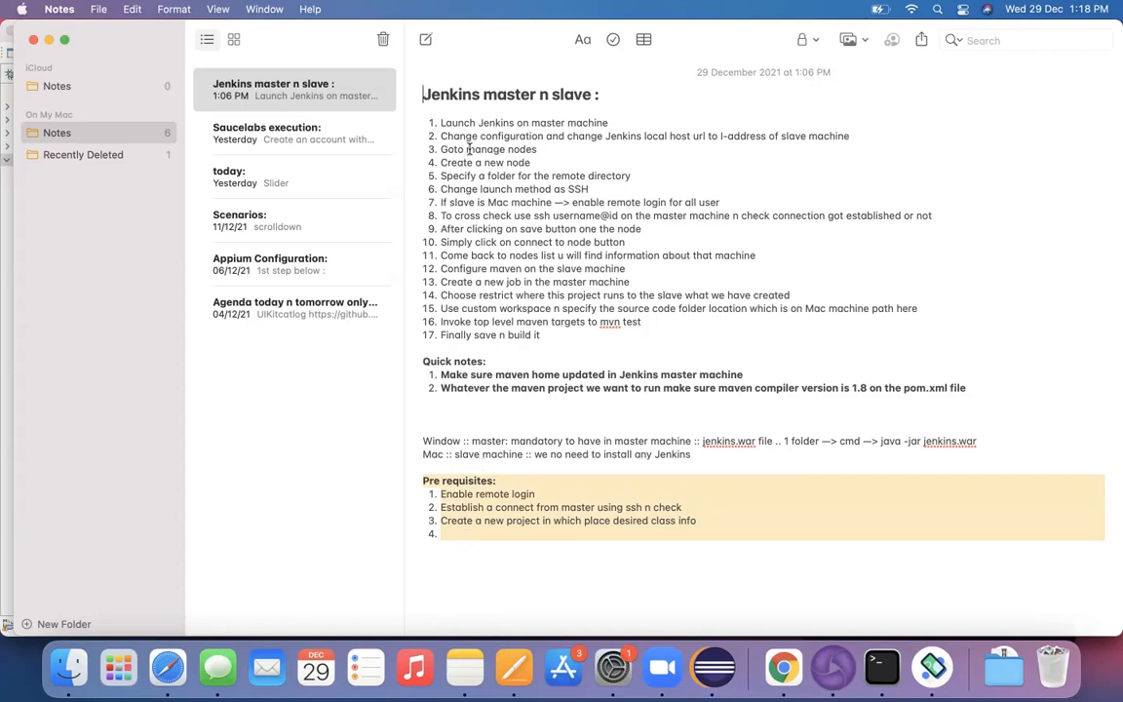
# - Highlight the full "Jenkins master n slave" step list in the note, then its first step "Launch Jenkins on master machine"
pyautogui.click(568, 341)
pyautogui.click(429, 93)
pyautogui.keyDown('shift'); pyautogui.click(560, 342); pyautogui.keyUp('shift')
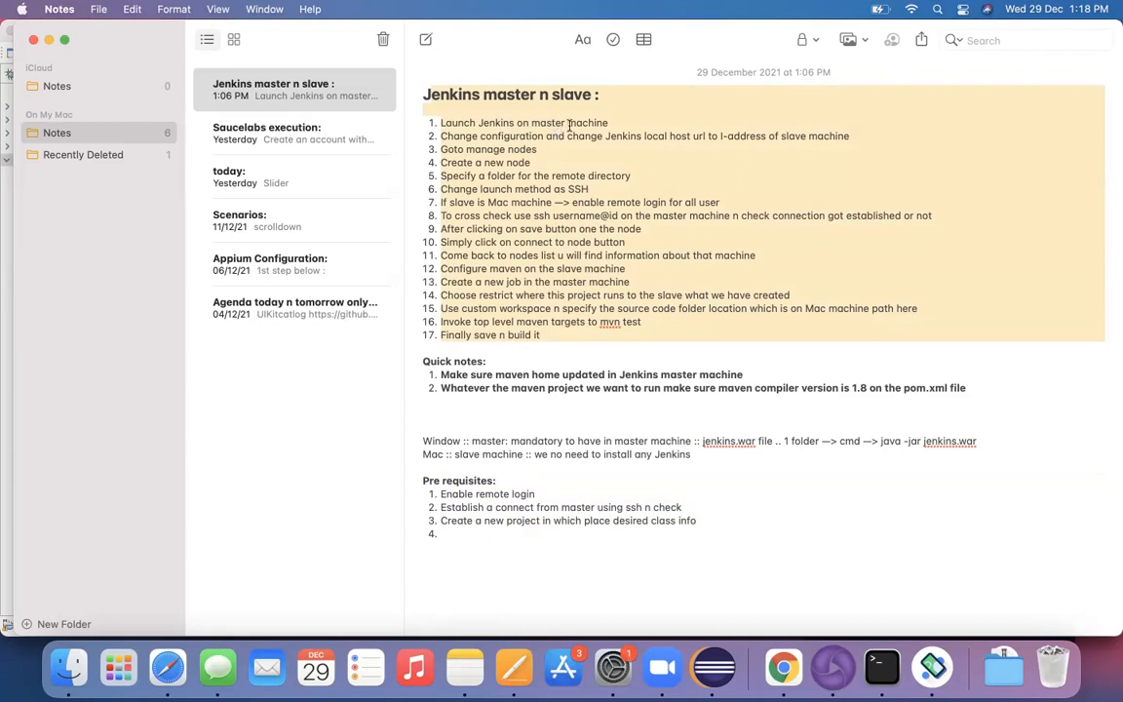
pyautogui.click(543, 108)
pyautogui.tripleClick(436, 121)
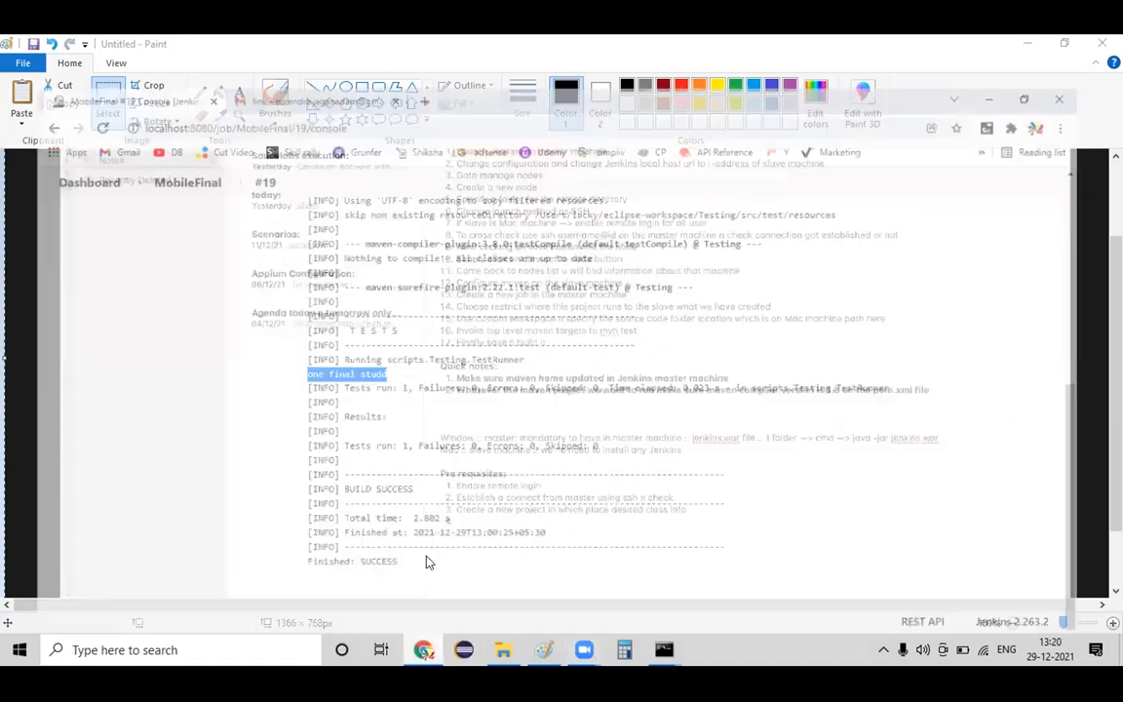
# - On the Windows master, leave the MobileFinal console output and open the Configure System page under Manage Jenkins
pyautogui.scroll(10, 108, 268)
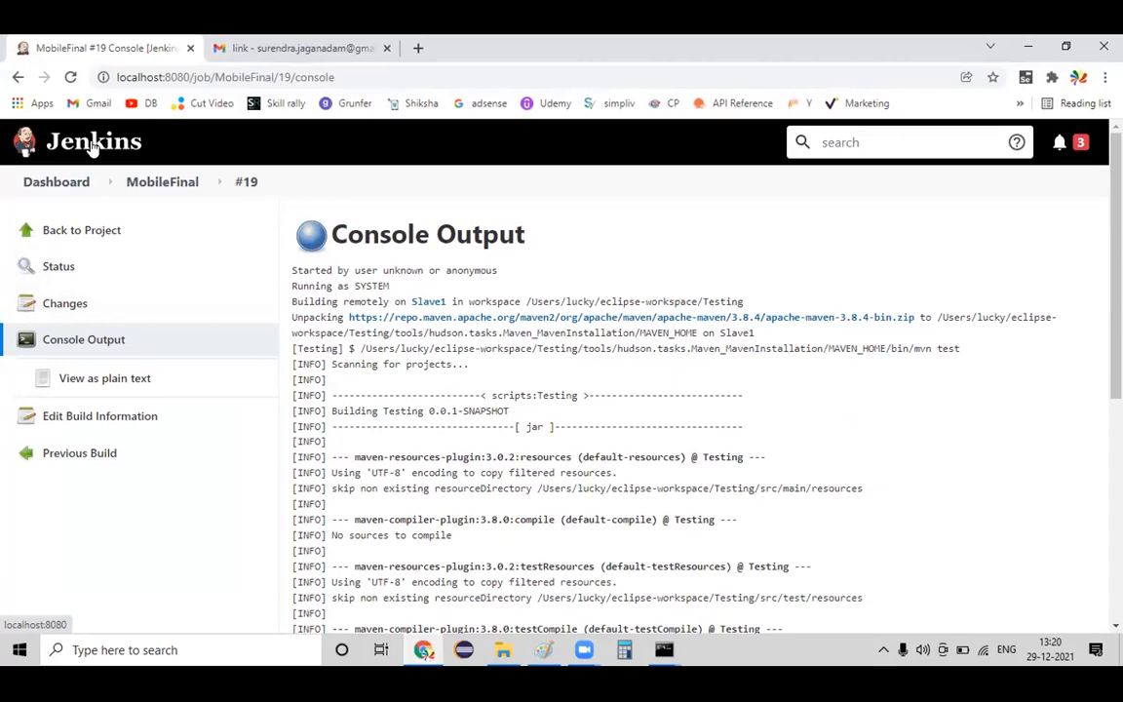
pyautogui.click(93, 144)
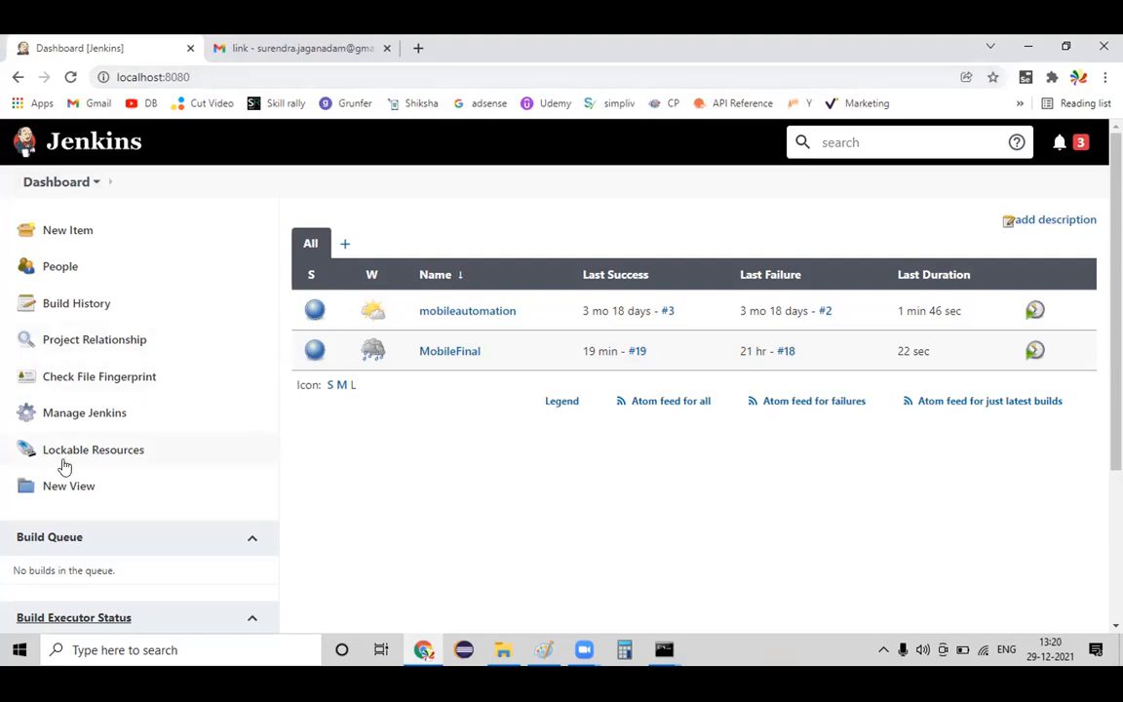
pyautogui.click(86, 424)
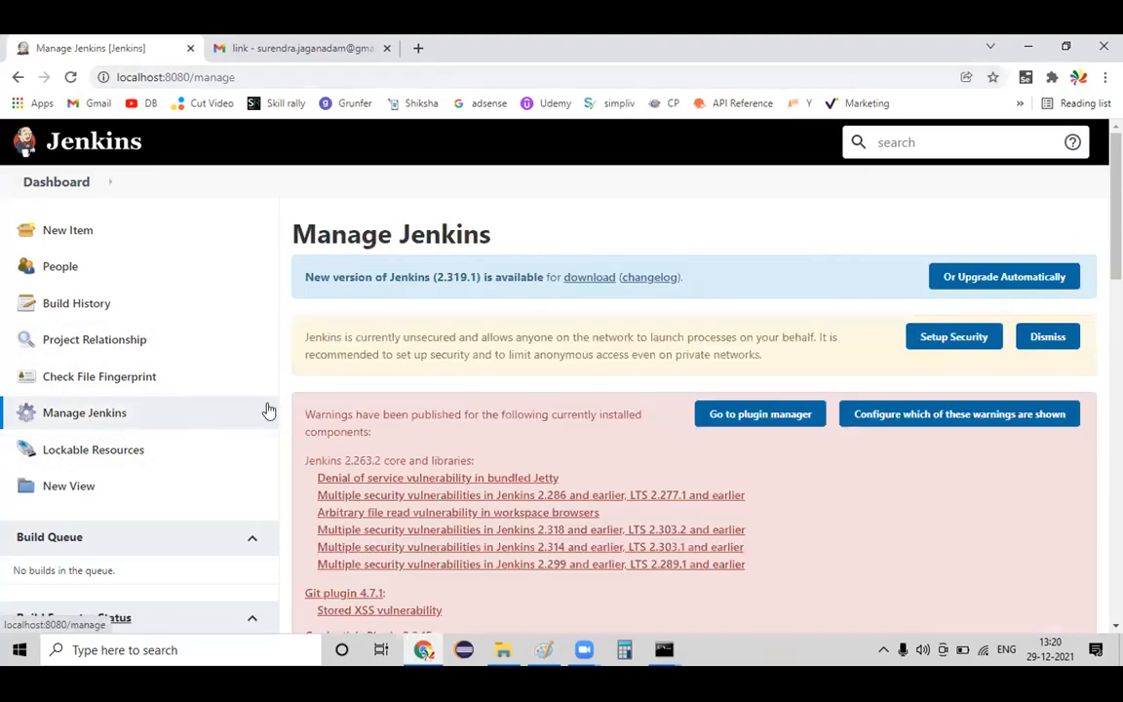
pyautogui.scroll(-4, 338, 345)
pyautogui.scroll(1, 404, 339)
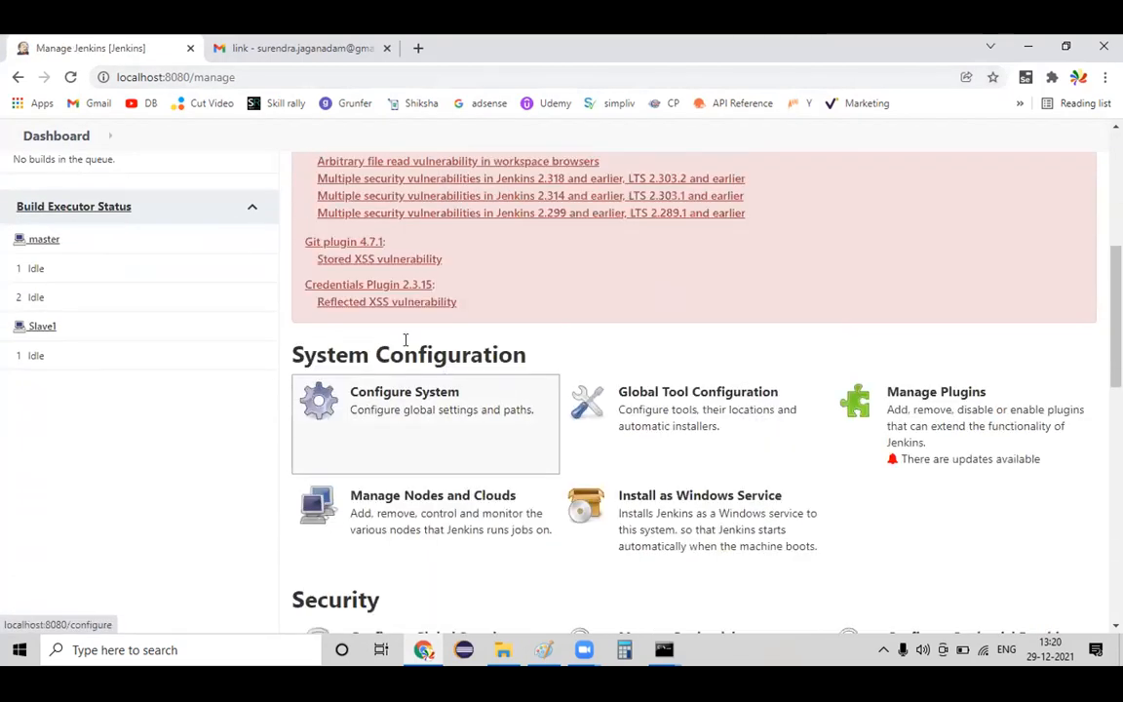
pyautogui.click(400, 411)
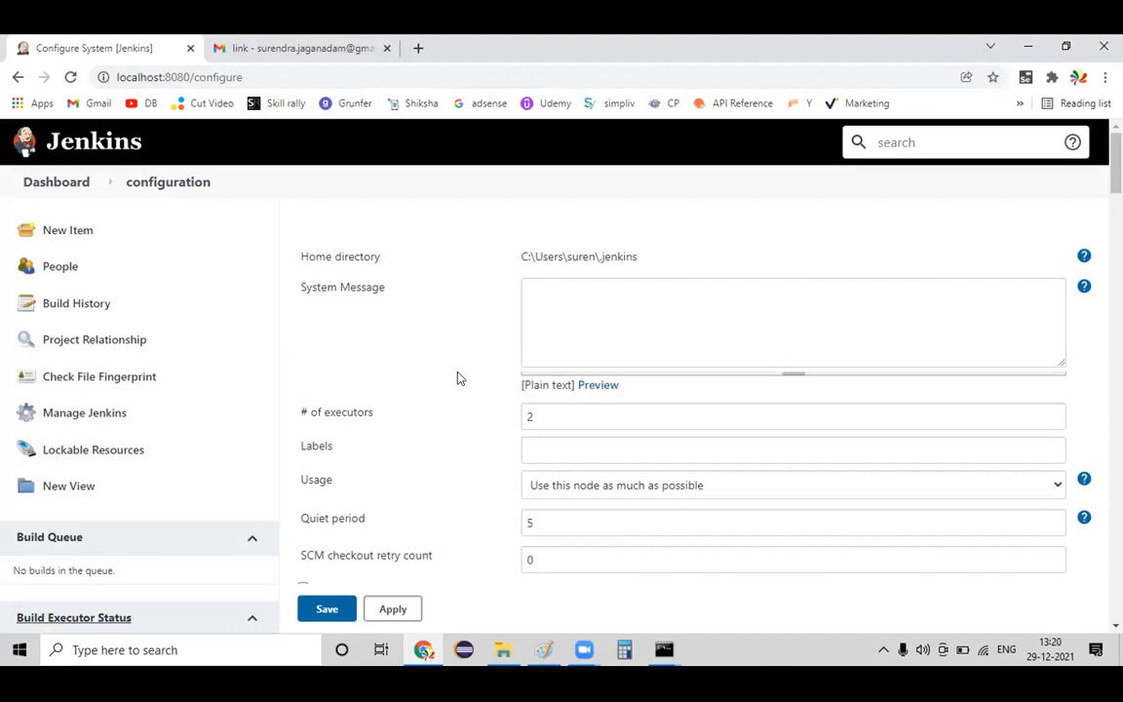
# - Highlight the address in the Jenkins URL under Jenkins Location, then apply and save the system configuration
pyautogui.scroll(-4, 460, 377)
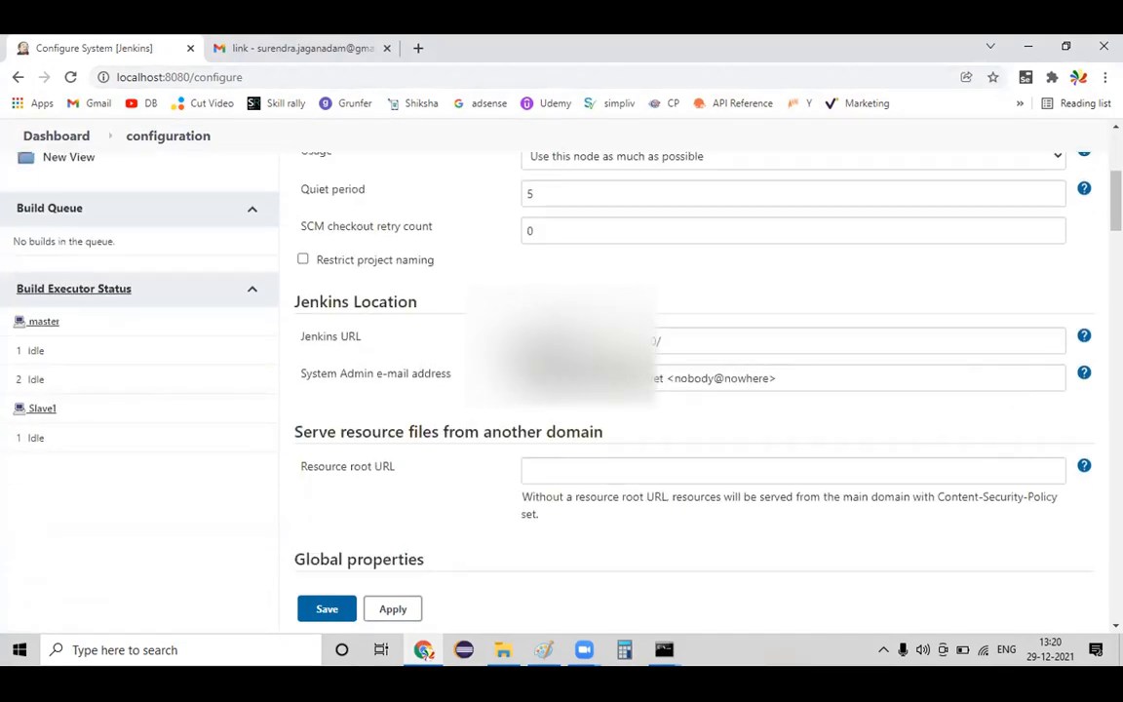
pyautogui.moveTo(528, 344); pyautogui.dragTo(625, 346)
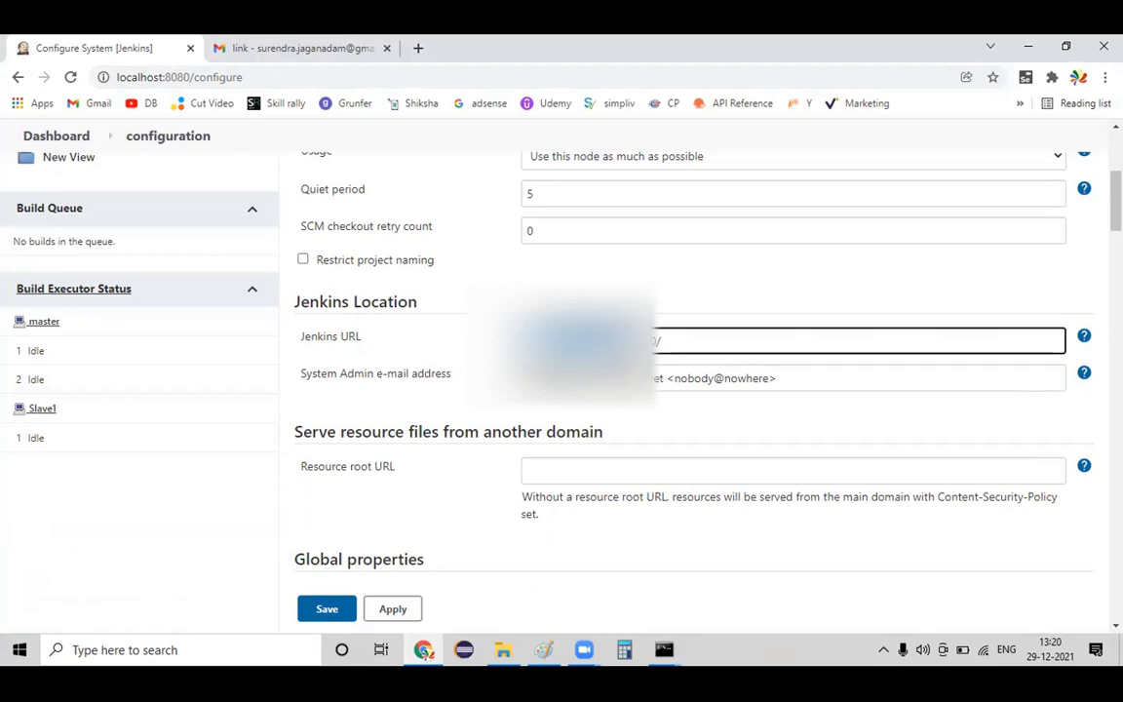
pyautogui.click(669, 337)
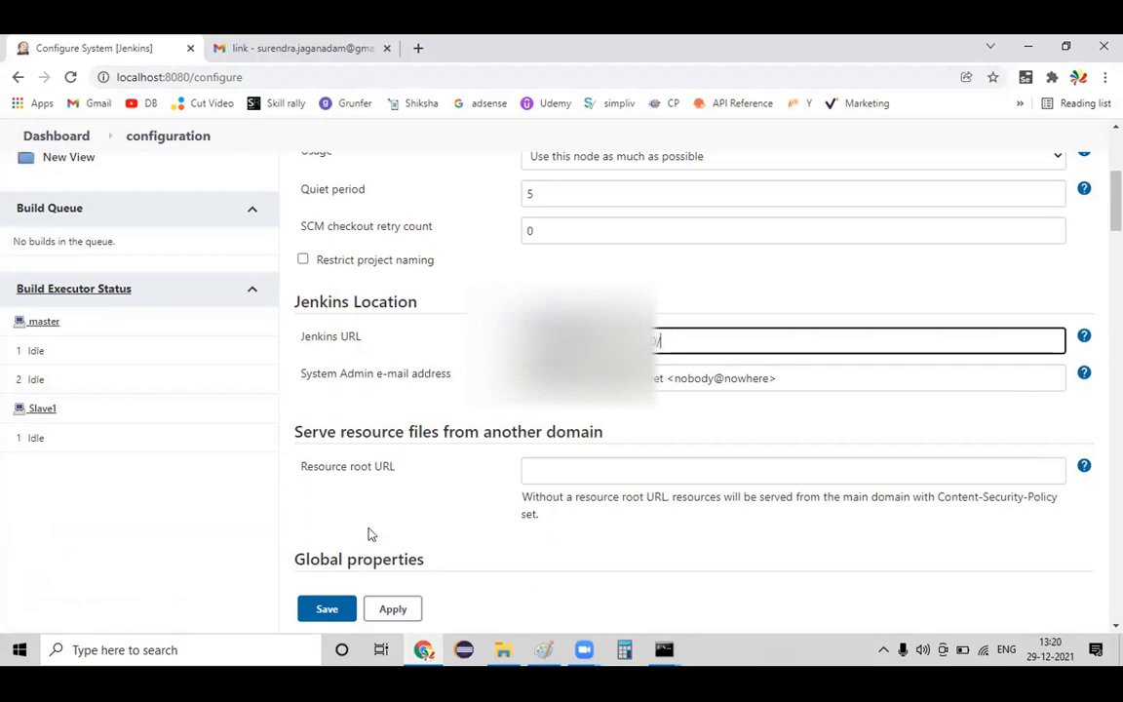
pyautogui.click(391, 610)
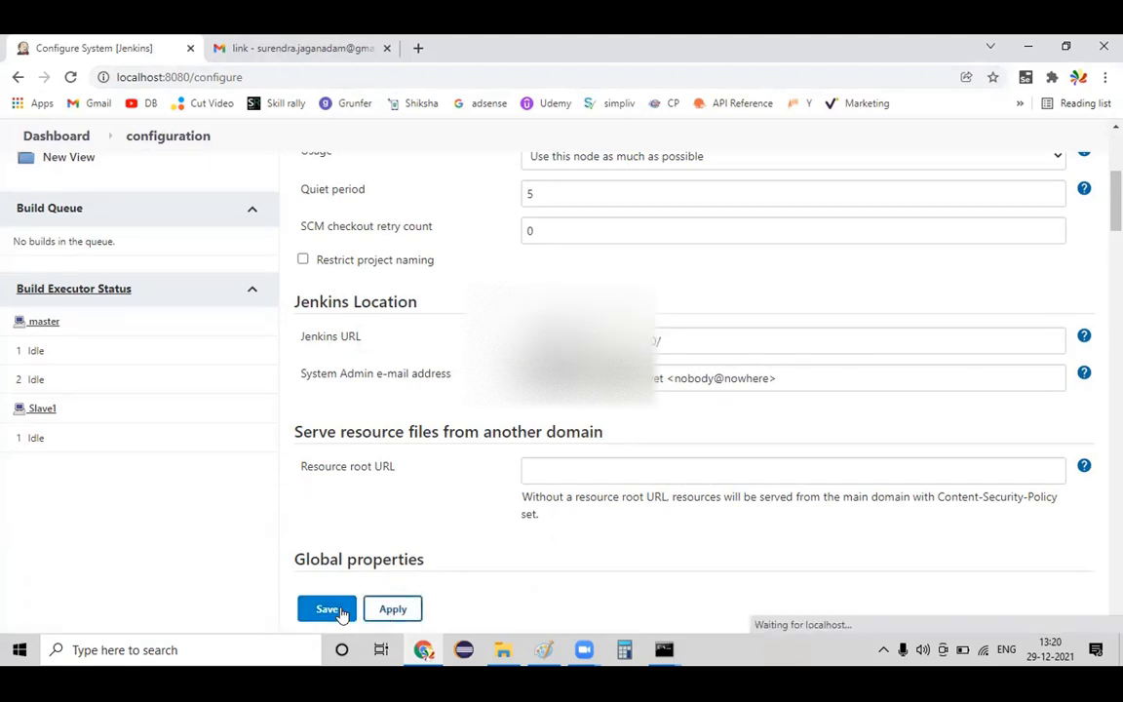
# - Check the procedure screenshot in Paint, then return to Jenkins and open Manage Nodes and Clouds from Manage Jenkins
pyautogui.click(546, 650)
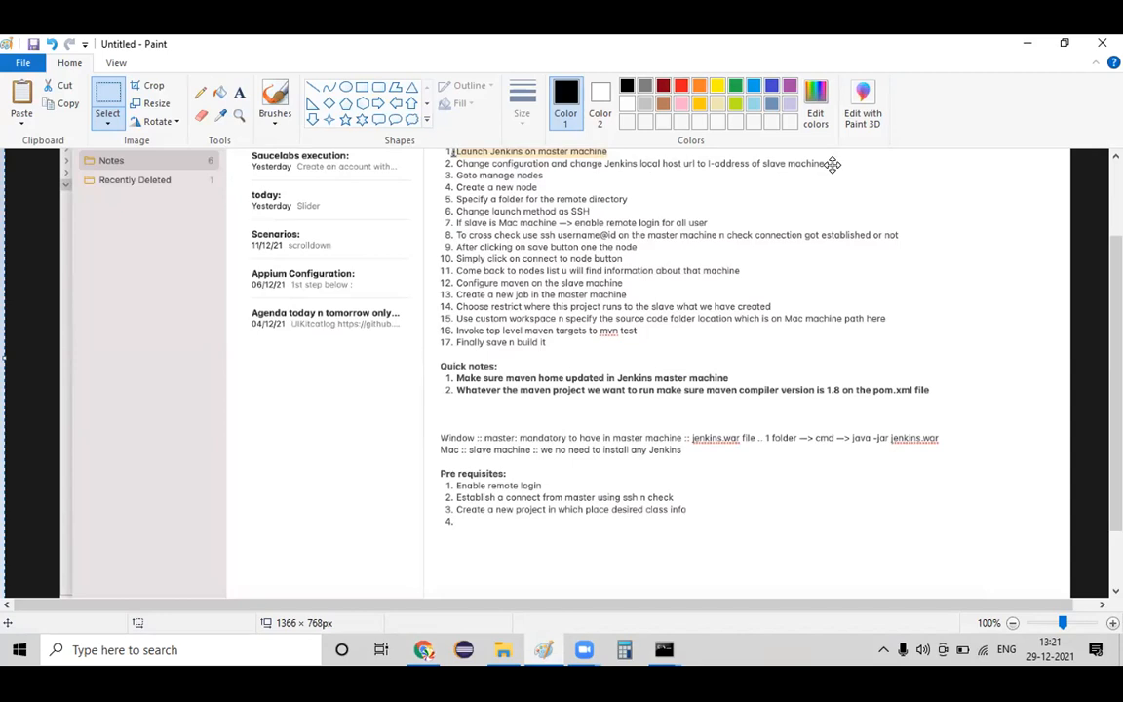
pyautogui.click(422, 650)
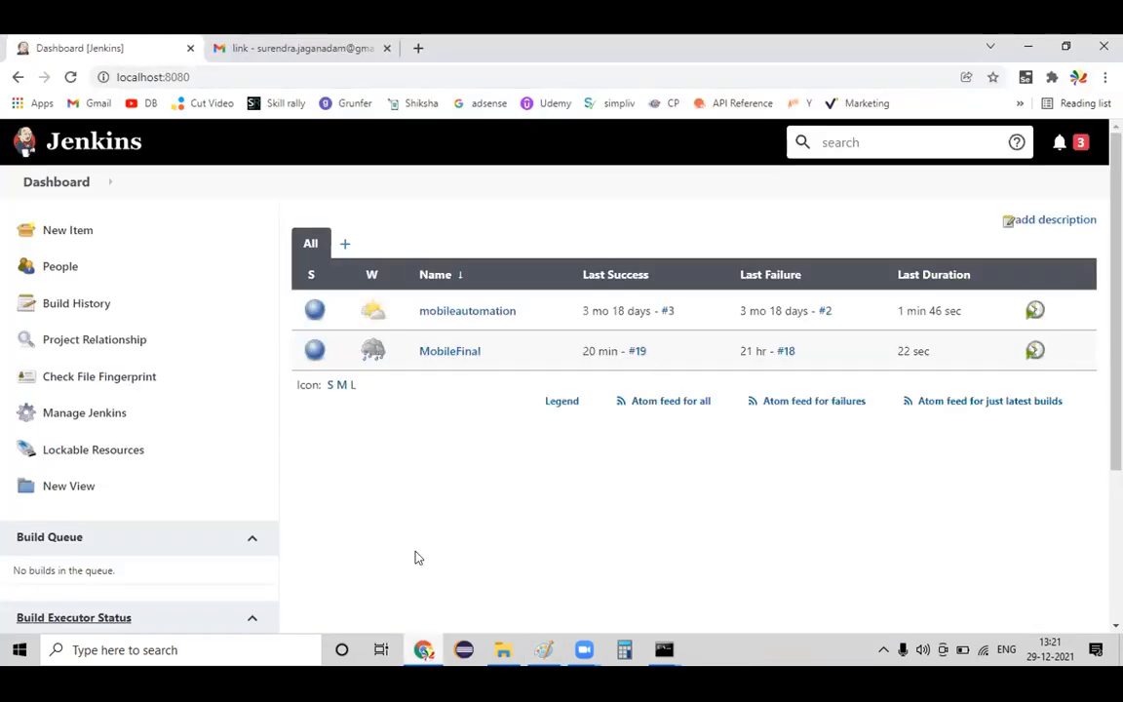
pyautogui.click(90, 418)
pyautogui.scroll(-5, 760, 306)
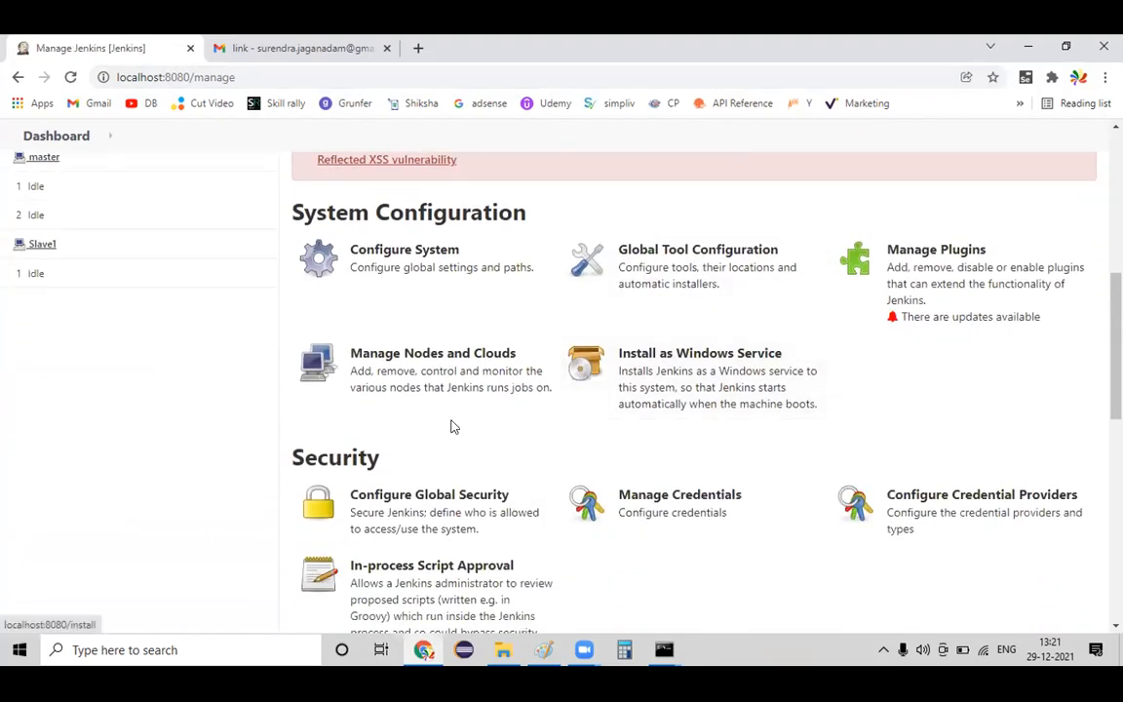
pyautogui.click(437, 449)
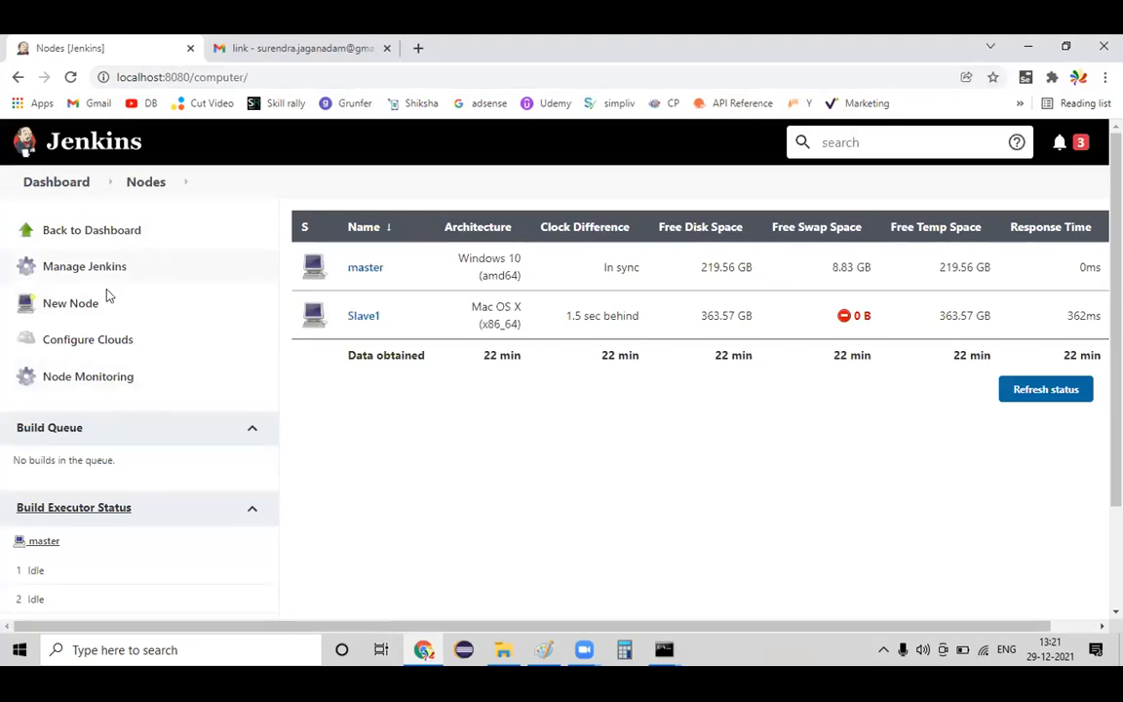
# - Look at the New Node form, then return to the nodes list by way of the dashboard and Manage Jenkins
pyautogui.click(90, 308)
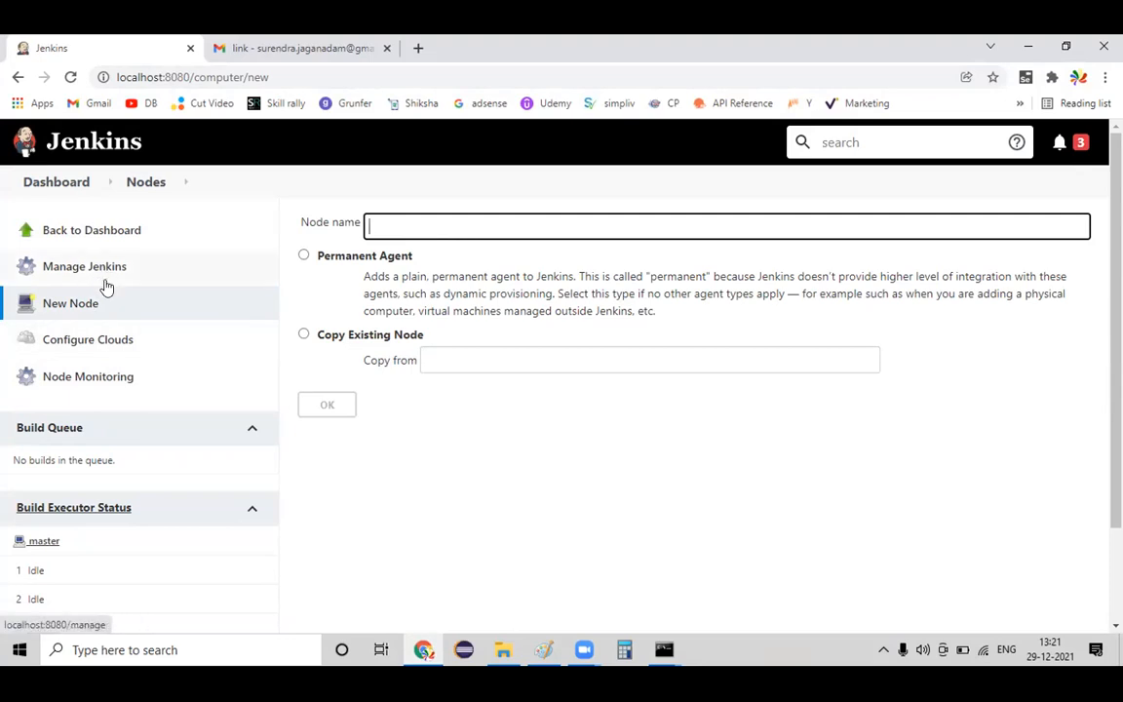
pyautogui.click(106, 339)
pyautogui.click(91, 234)
pyautogui.click(100, 408)
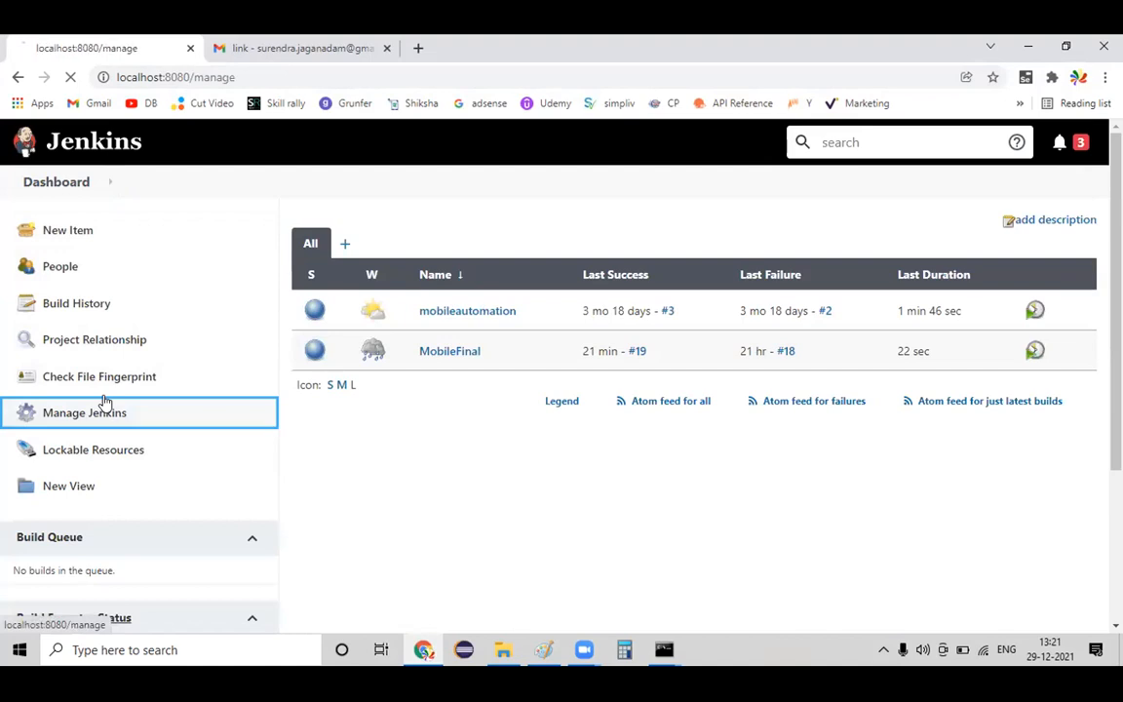
pyautogui.scroll(-5, 415, 398)
pyautogui.click(409, 319)
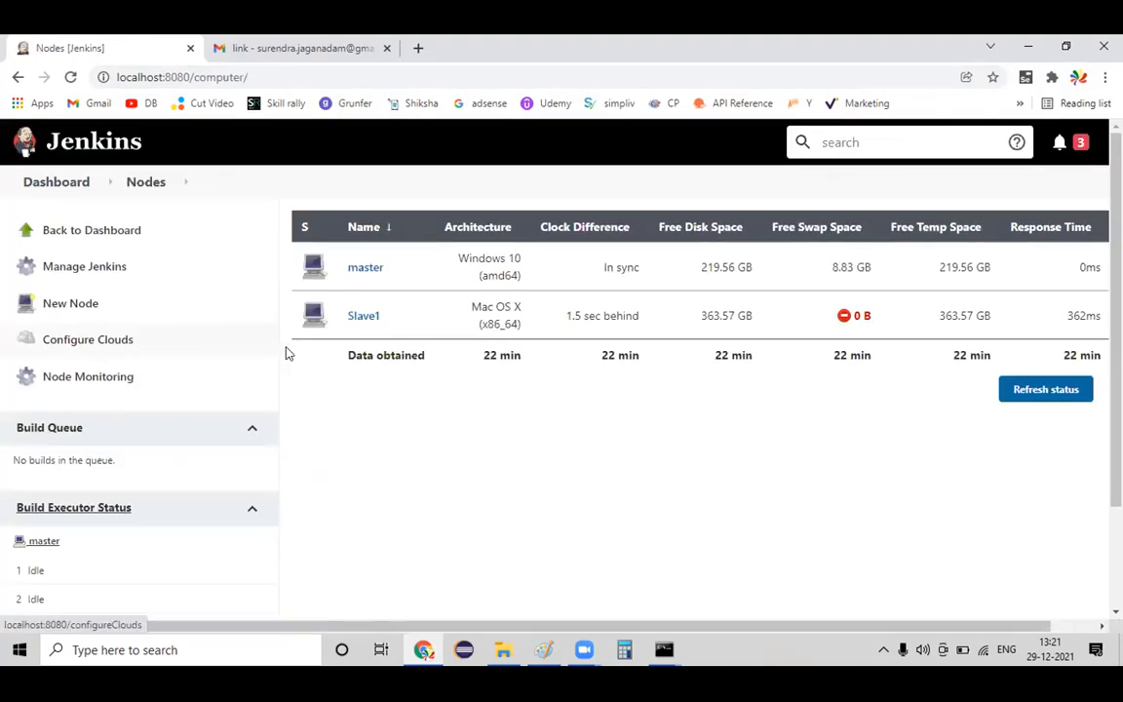
# - Open the configuration of the Slave1 node and highlight its name and its remote root directory
pyautogui.click(386, 318)
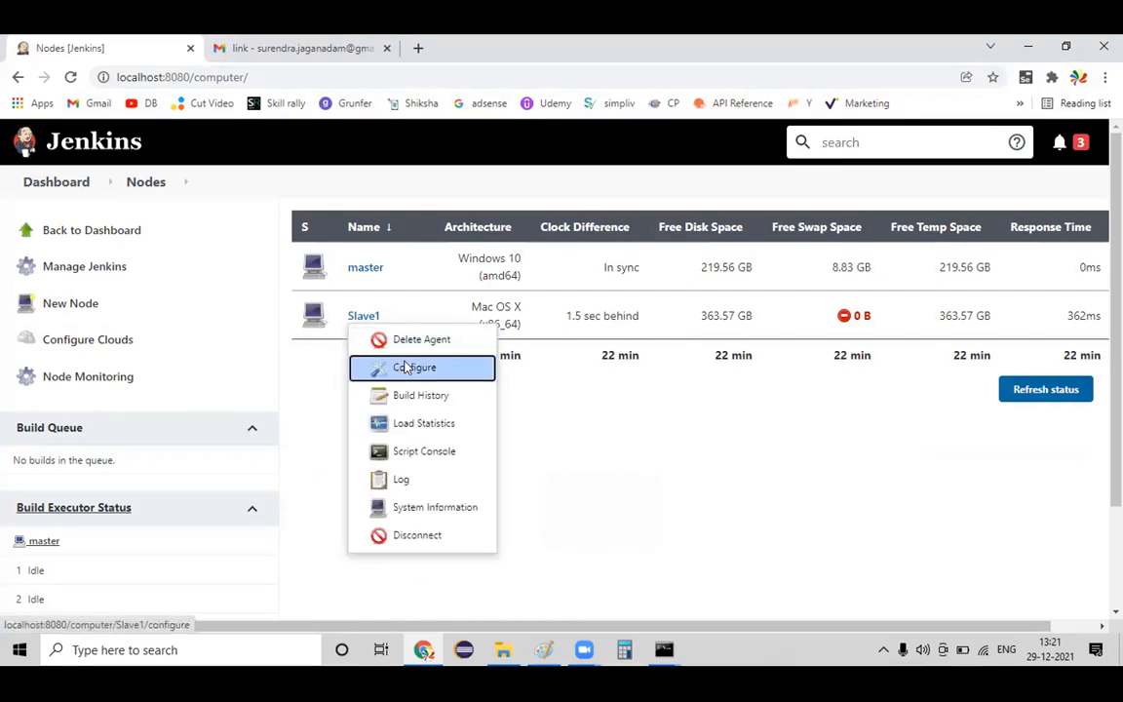
pyautogui.click(403, 366)
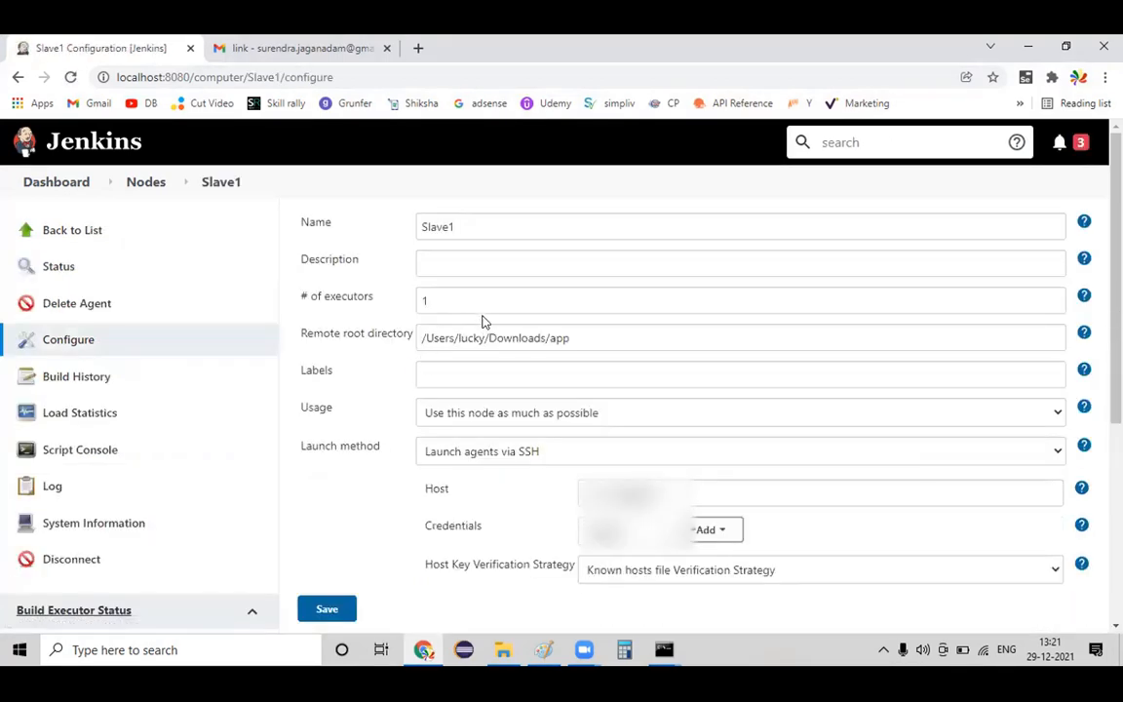
pyautogui.moveTo(471, 227); pyautogui.dragTo(419, 226)
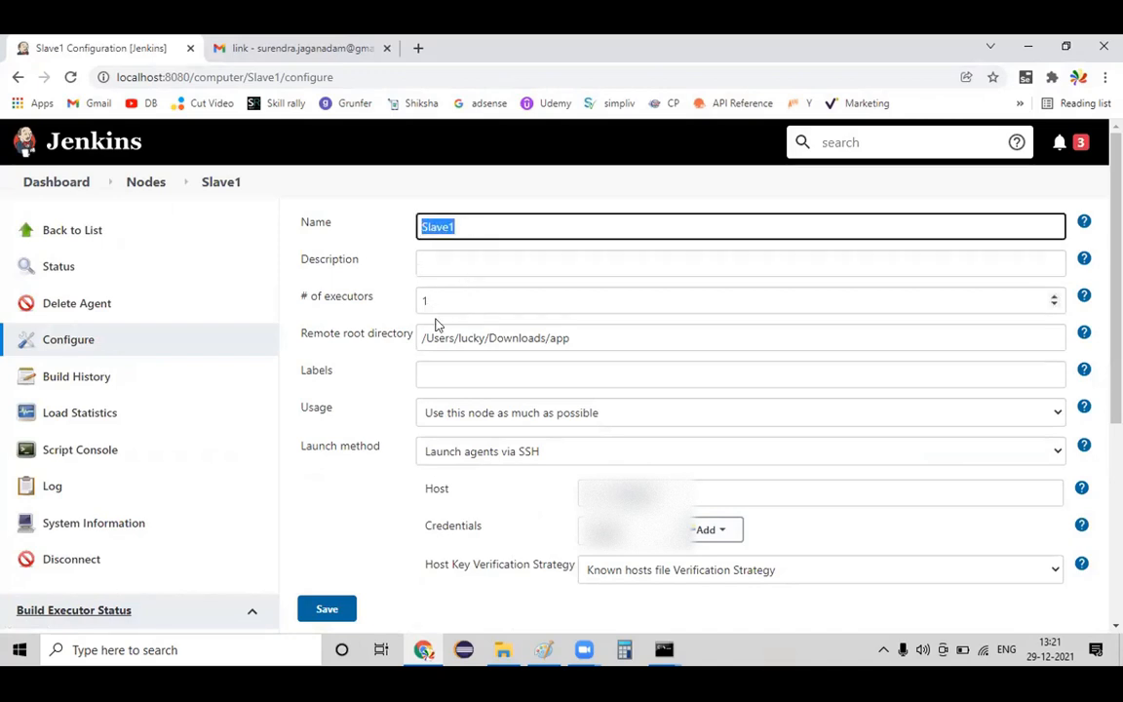
pyautogui.moveTo(312, 333); pyautogui.dragTo(573, 337)
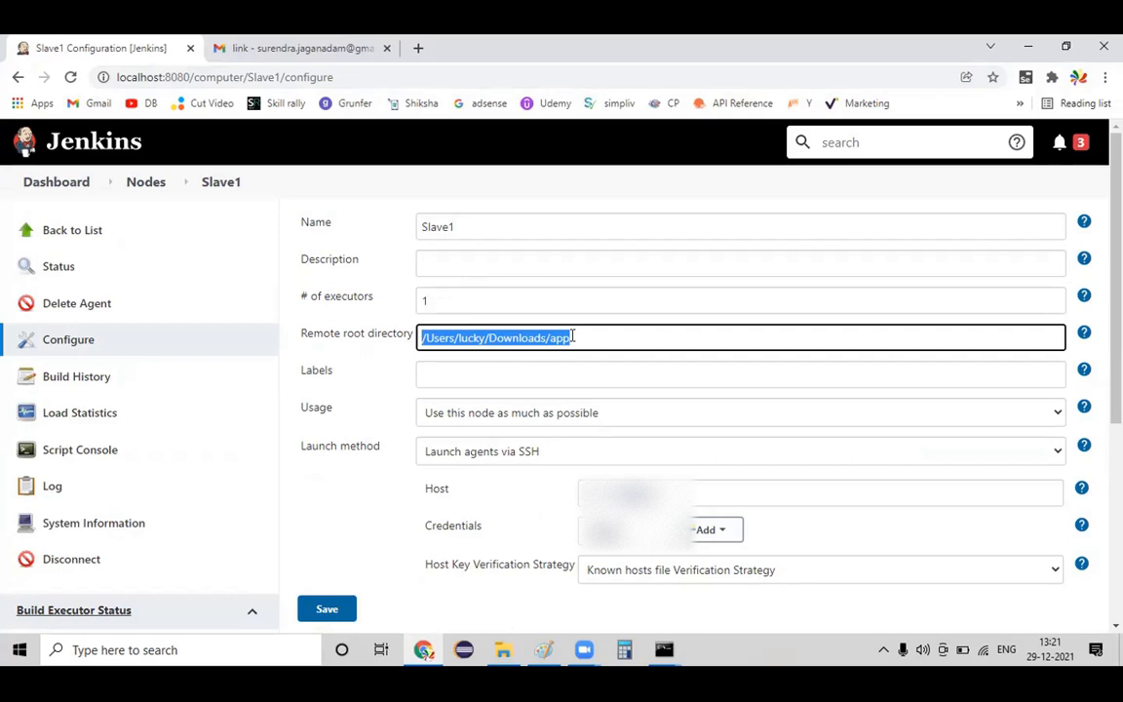
pyautogui.moveTo(573, 337); pyautogui.dragTo(413, 351)
pyautogui.scroll(-2, 571, 259)
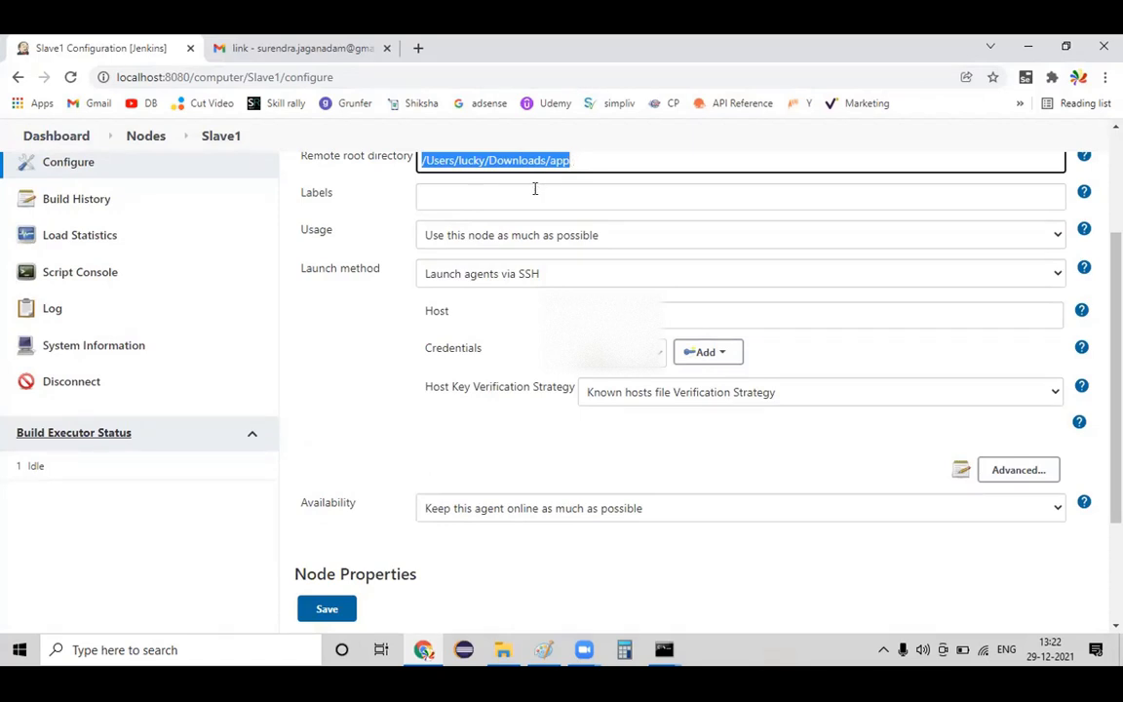
# - Review the node's Usage setting and choose "Launch agents via SSH" as the launch method
pyautogui.moveTo(304, 229); pyautogui.dragTo(320, 230)
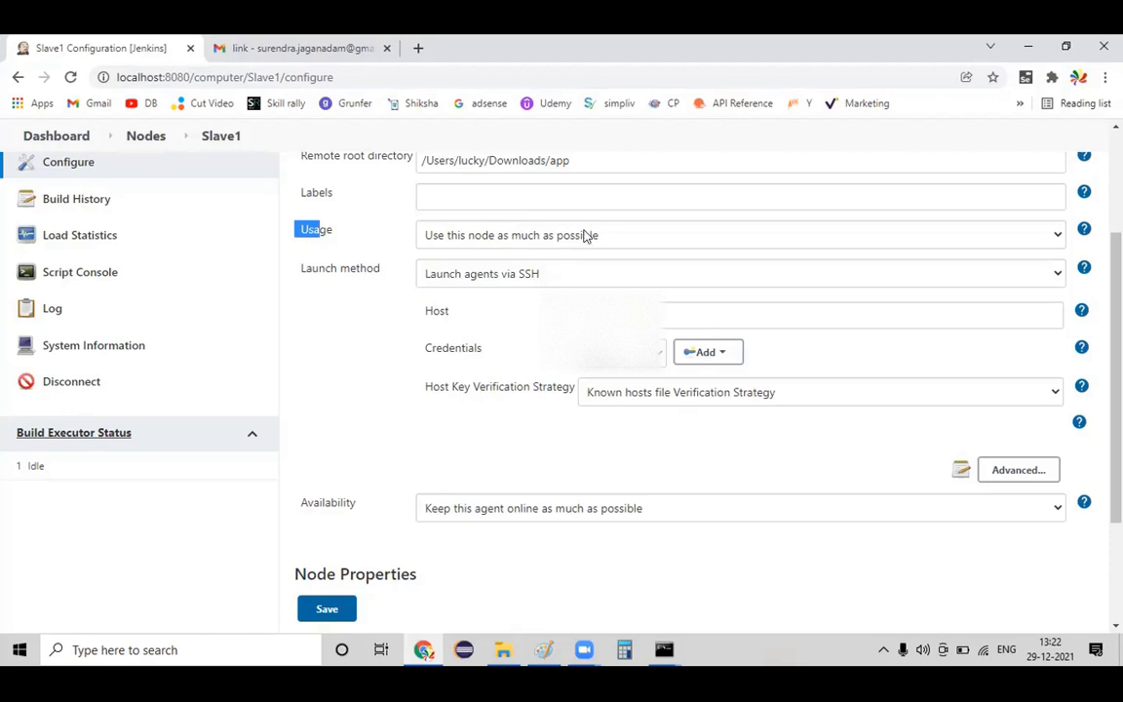
pyautogui.scroll(-1, 592, 232)
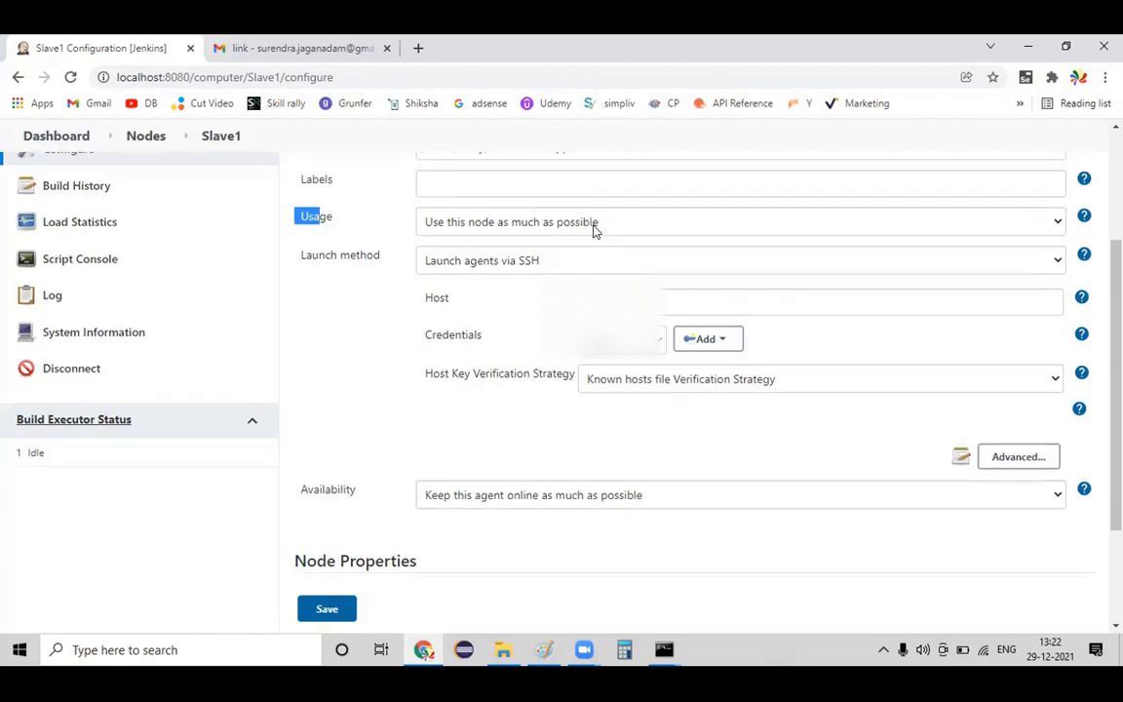
pyautogui.scroll(-1, 592, 232)
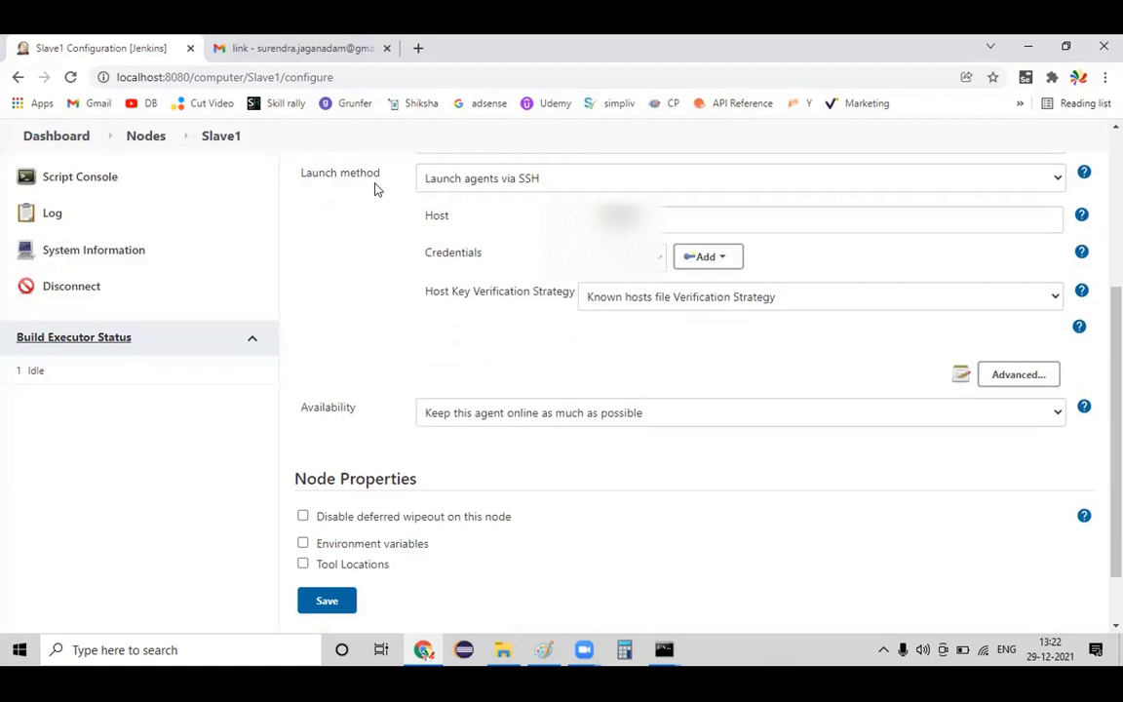
pyautogui.click(524, 185)
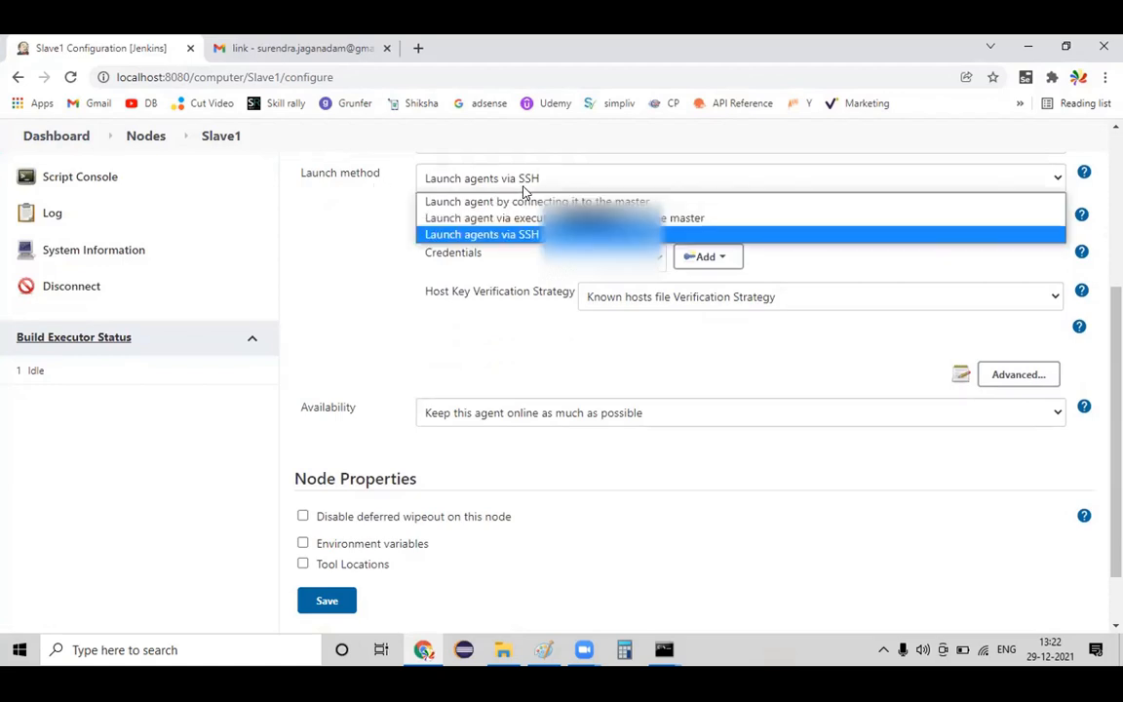
pyautogui.scroll(-1, 524, 191)
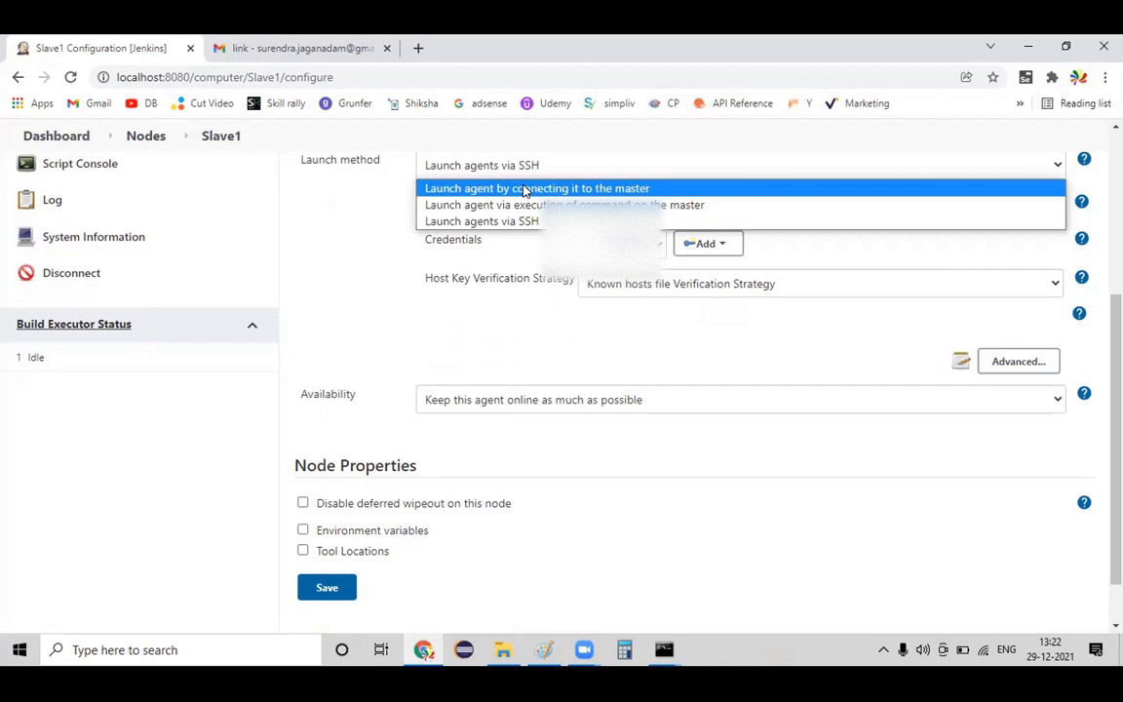
pyautogui.click(481, 223)
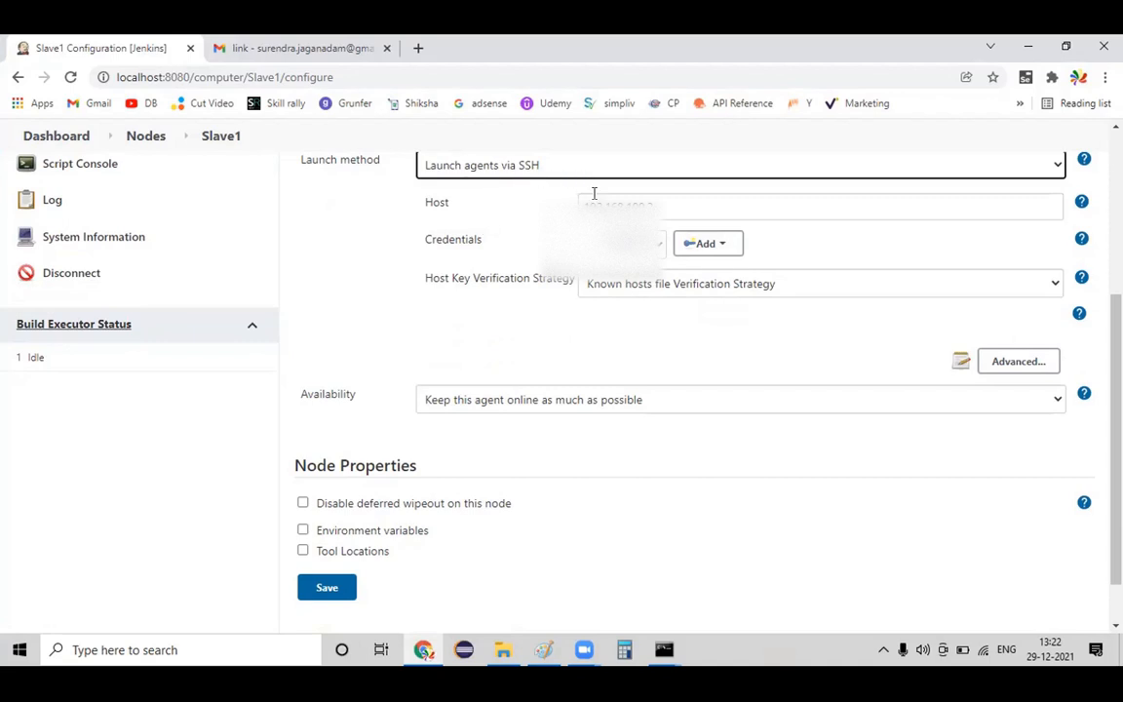
# - Highlight the Host address, save the Slave1 node configuration and return to the nodes list
pyautogui.moveTo(577, 205); pyautogui.dragTo(674, 203)
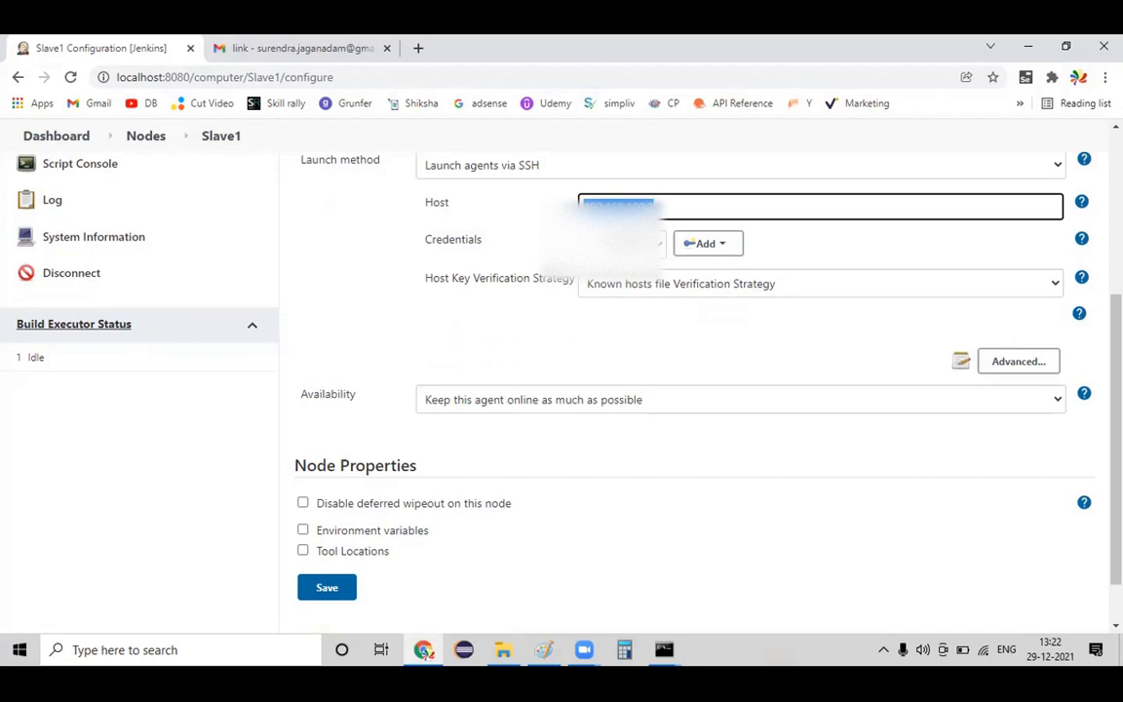
pyautogui.scroll(-1, 582, 343)
pyautogui.click(322, 527)
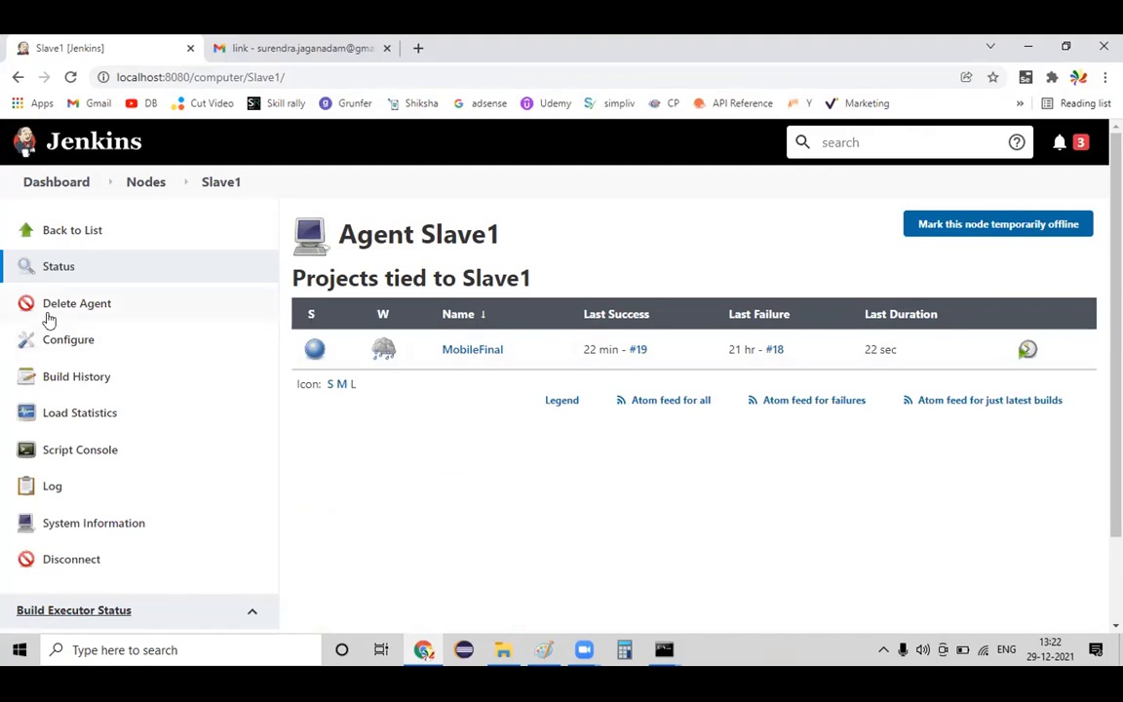
pyautogui.click(92, 231)
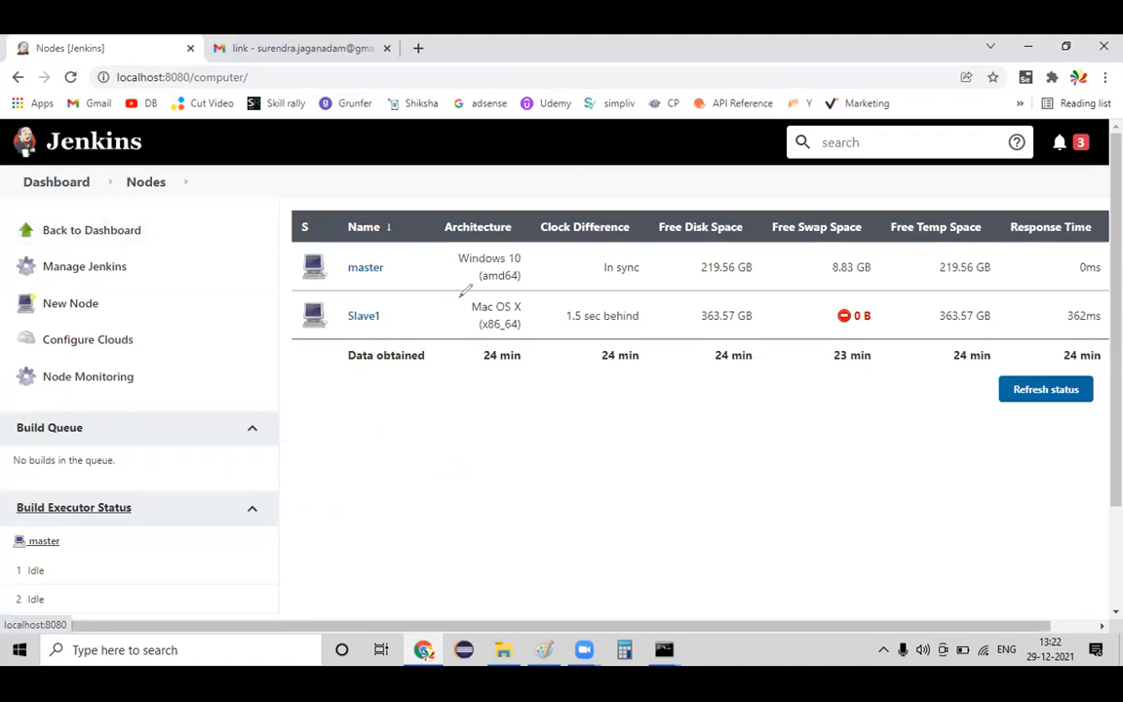
# - Mark the Slave1 row with a freehand red outline, clear it, then view the Slave1 agent page and return to the list
pyautogui.moveTo(463, 303)
pyautogui.mouseDown()
pyautogui.moveTo(1112, 343)
pyautogui.moveTo(1111, 322)
pyautogui.moveTo(843, 305)
pyautogui.moveTo(452, 303)
pyautogui.mouseUp()
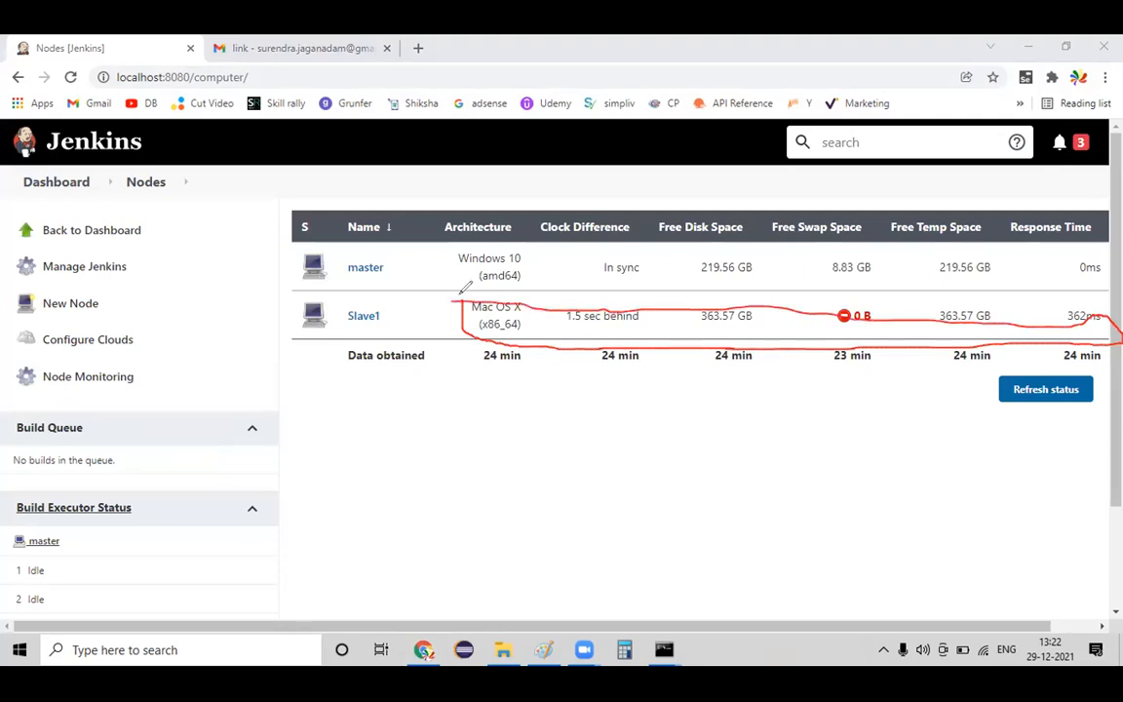
pyautogui.click(670, 187)
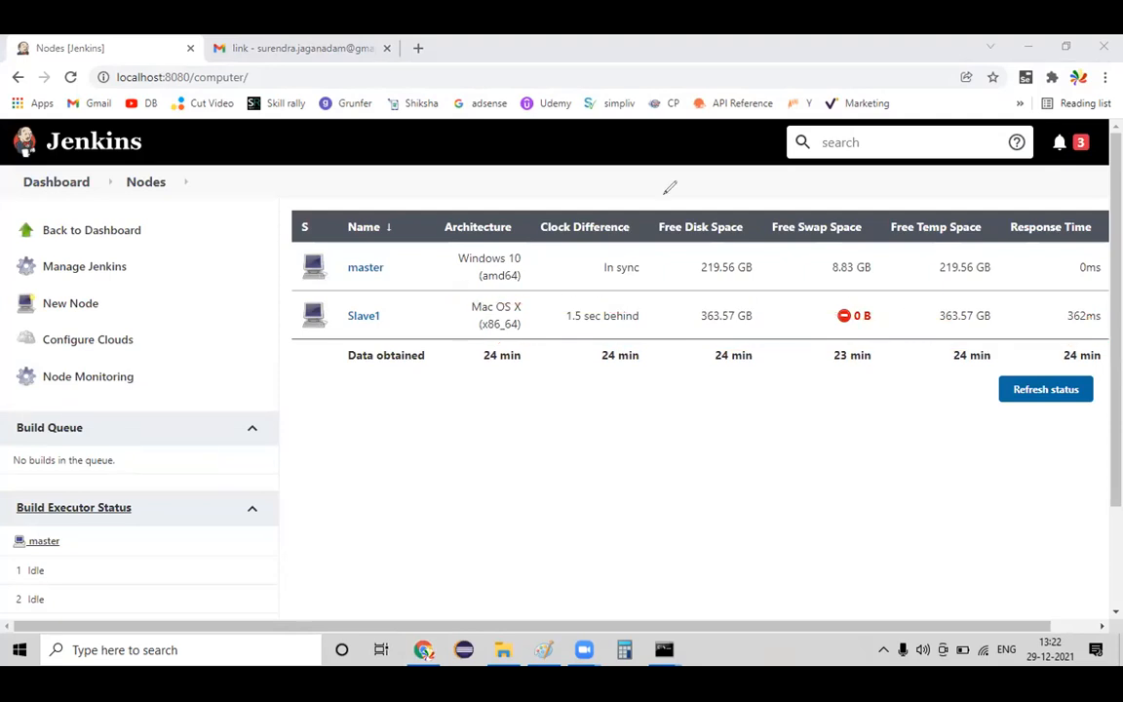
pyautogui.click(361, 321)
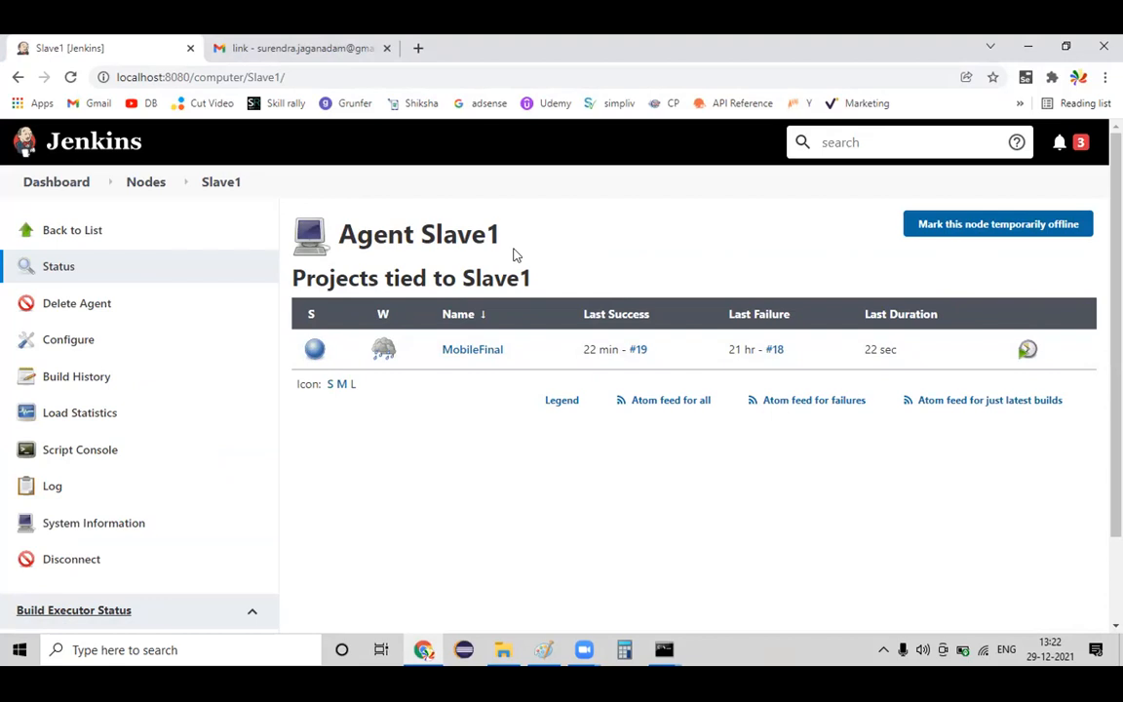
pyautogui.click(82, 239)
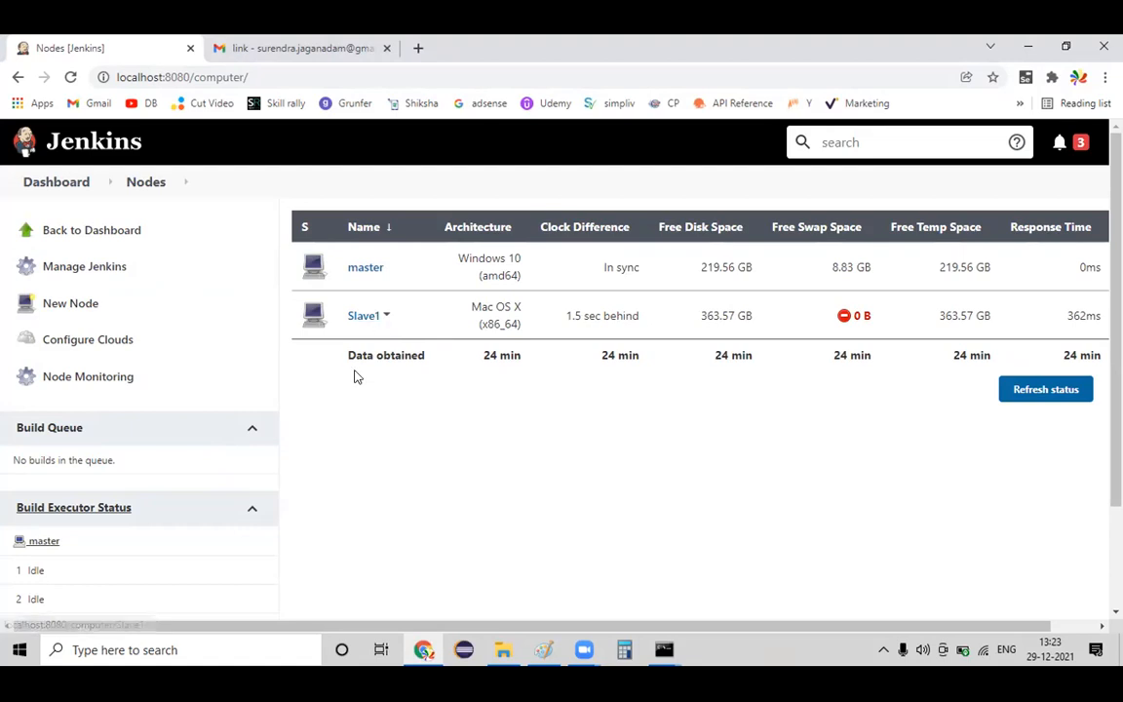
# - From the dashboard, open the MobileFinal job's configuration and go to "Restrict where this project can be run"
pyautogui.click(63, 185)
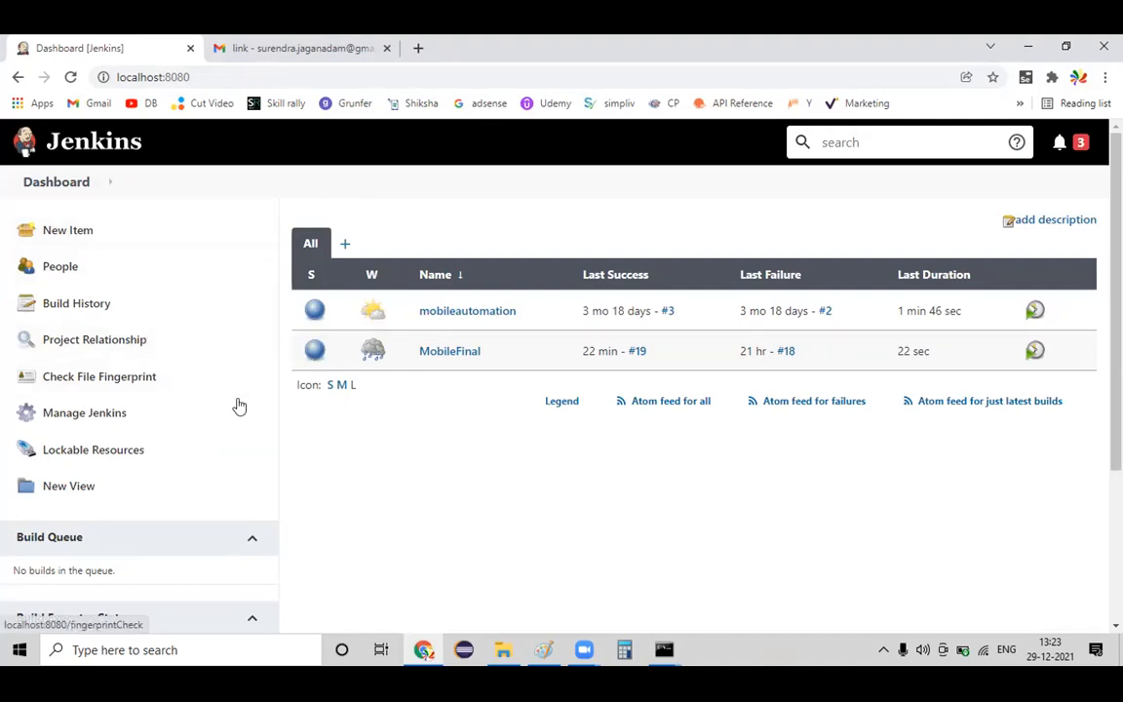
pyautogui.click(484, 354)
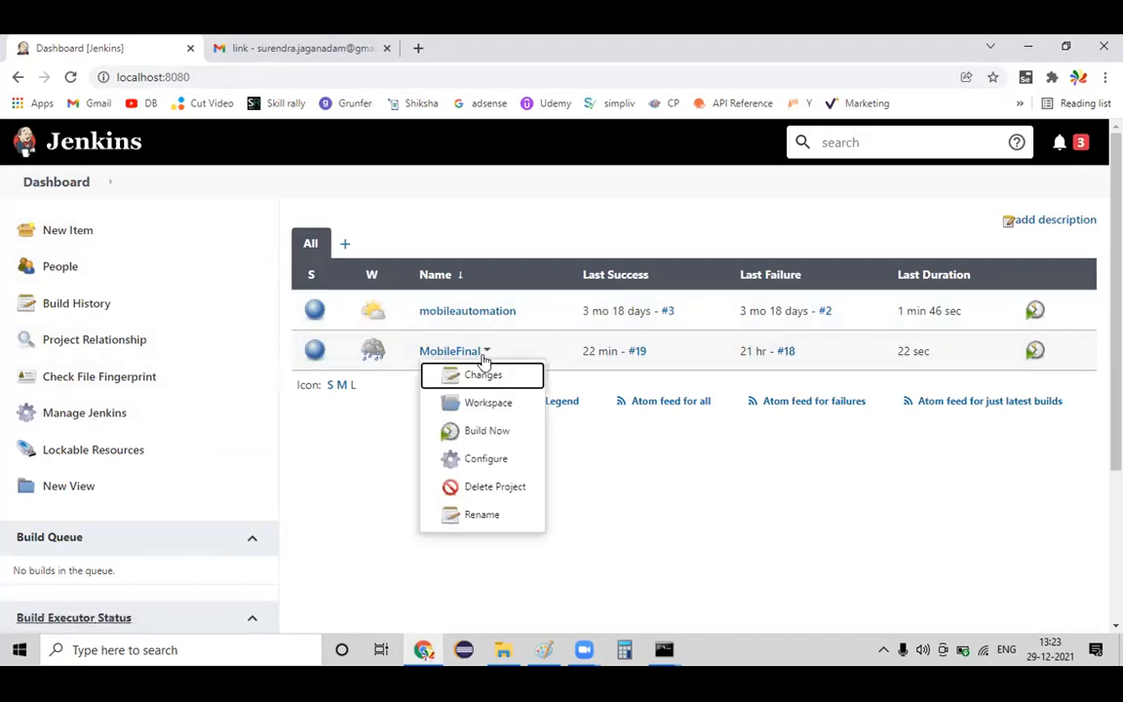
pyautogui.click(484, 468)
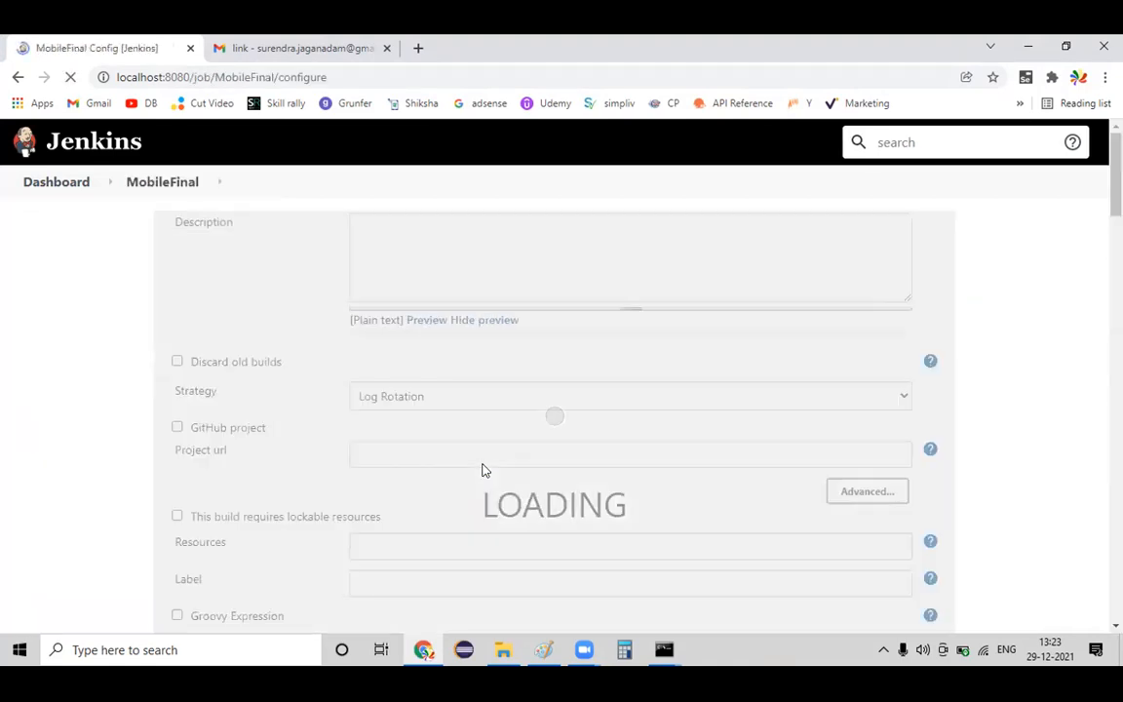
pyautogui.scroll(-4, 426, 343)
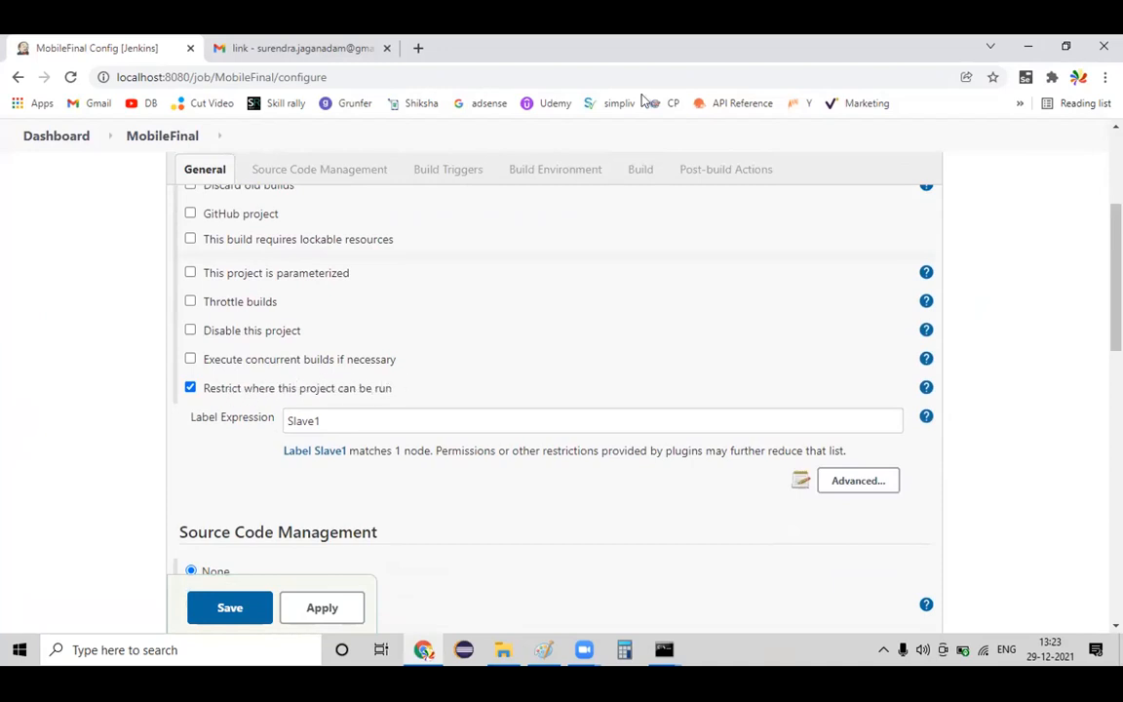
# - Circle the Slave1 label expression with a freehand red annotation, then clear the drawing
pyautogui.moveTo(290, 402)
pyautogui.mouseDown()
pyautogui.moveTo(323, 418)
pyautogui.moveTo(284, 408)
pyautogui.mouseUp()
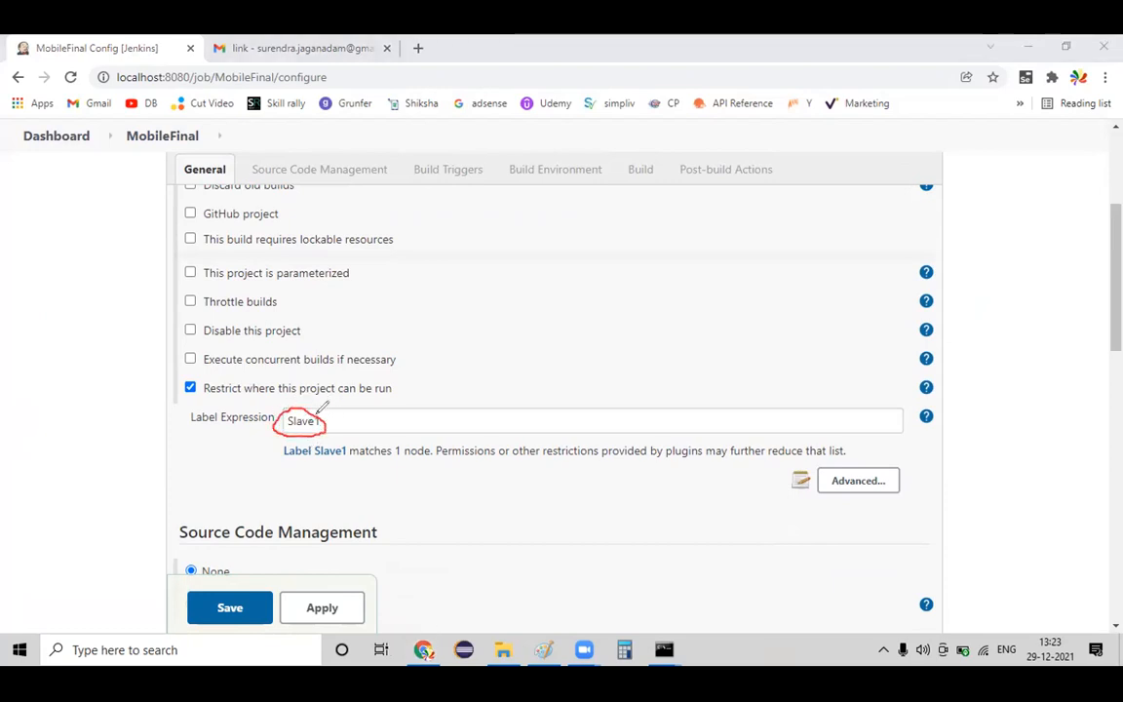
pyautogui.moveTo(324, 417); pyautogui.dragTo(346, 410)
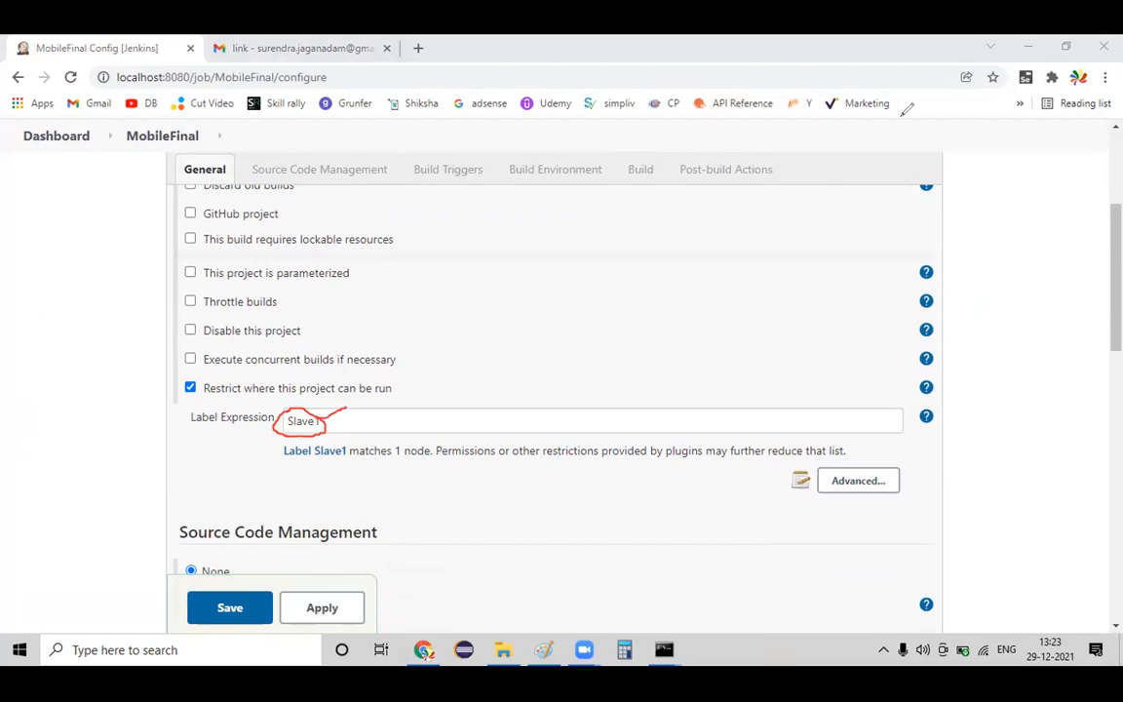
pyautogui.click(810, 124)
pyautogui.click(805, 161)
pyautogui.click(850, 123)
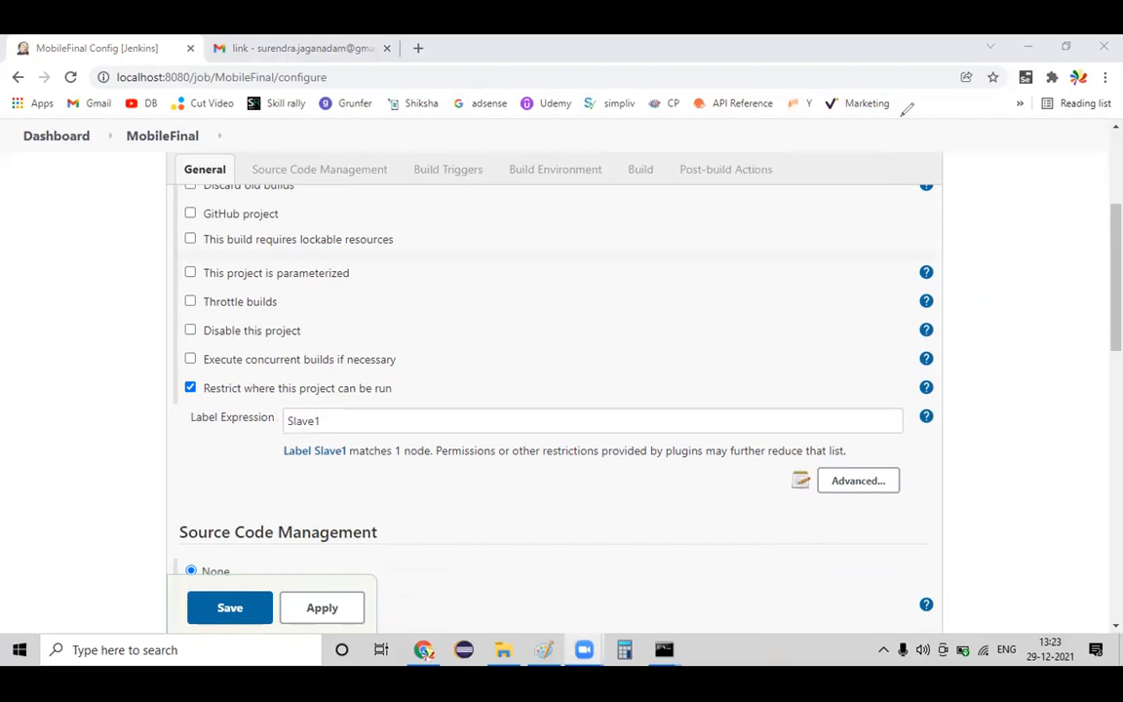
# - Expand the job's advanced general options, mark "Use custom workspace" and its directory with red annotations, then clear them
pyautogui.scroll(-1, 770, 255)
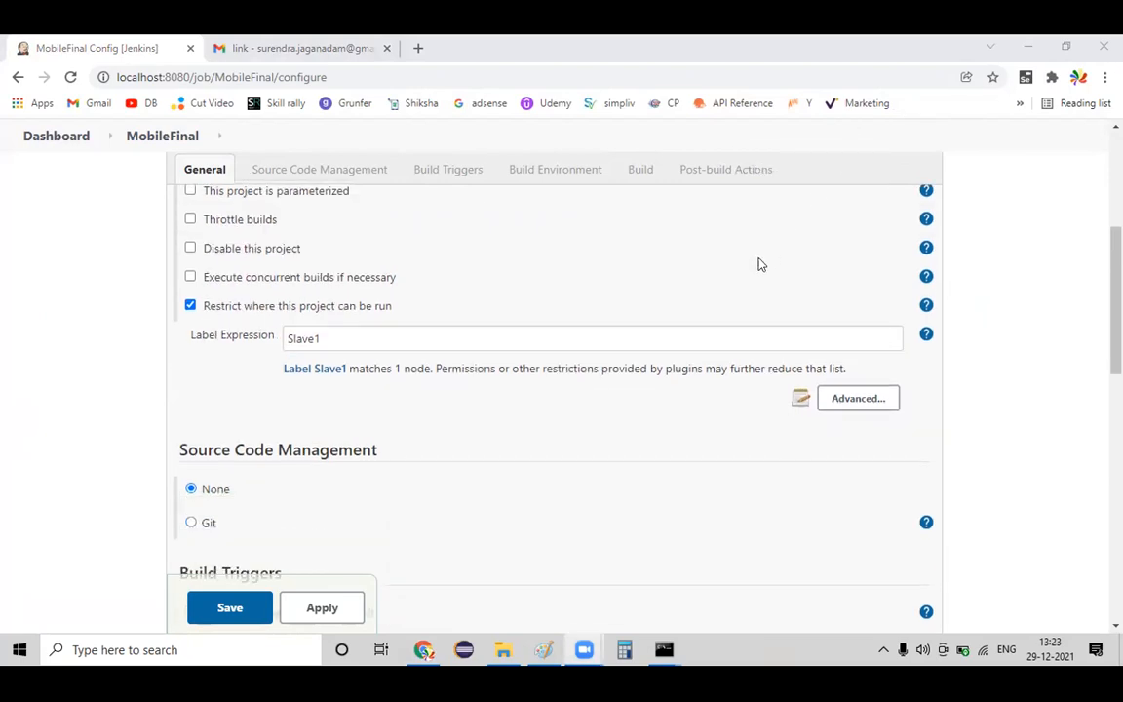
pyautogui.click(839, 411)
pyautogui.scroll(-2, 715, 379)
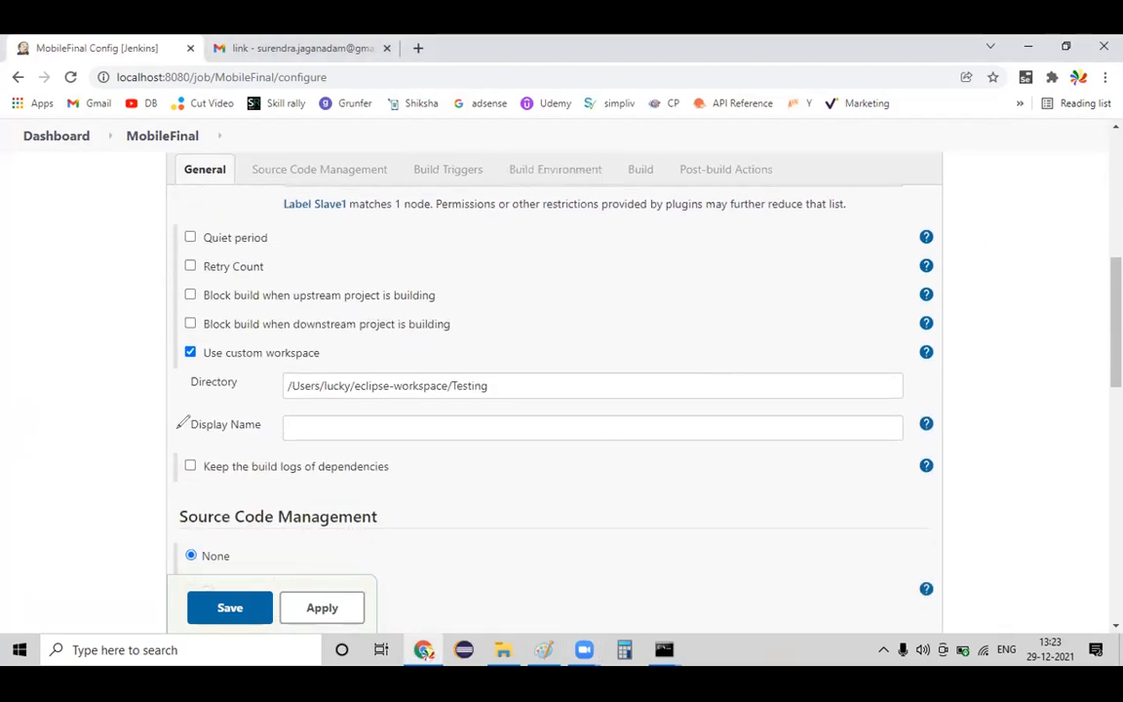
pyautogui.moveTo(226, 336); pyautogui.dragTo(199, 341)
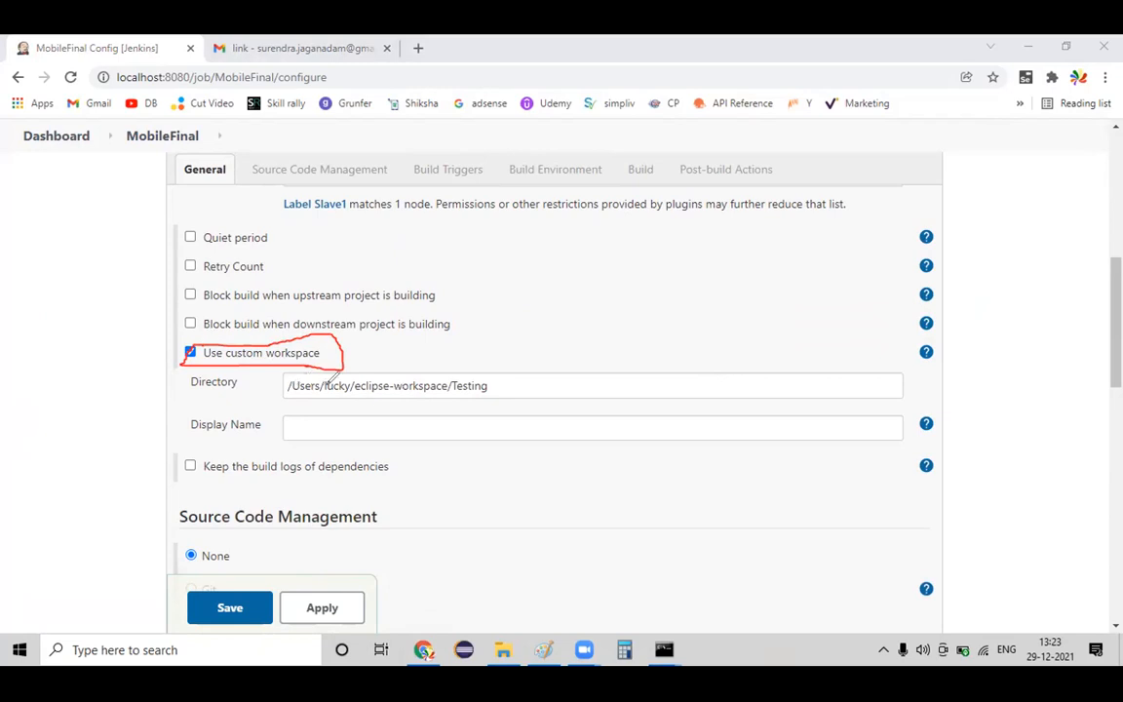
pyautogui.moveTo(474, 383); pyautogui.dragTo(490, 367)
pyautogui.click(758, 171)
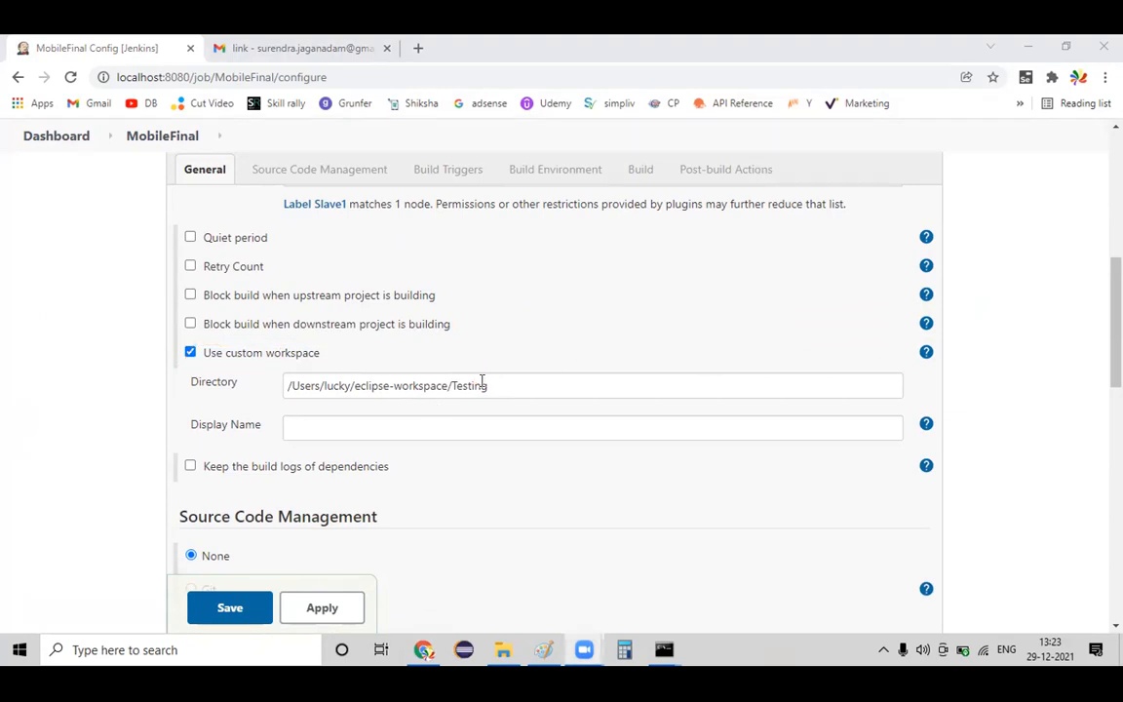
# - Check the Maven version and goals in the Build section, then apply the MobileFinal job configuration
pyautogui.scroll(-4, 496, 383)
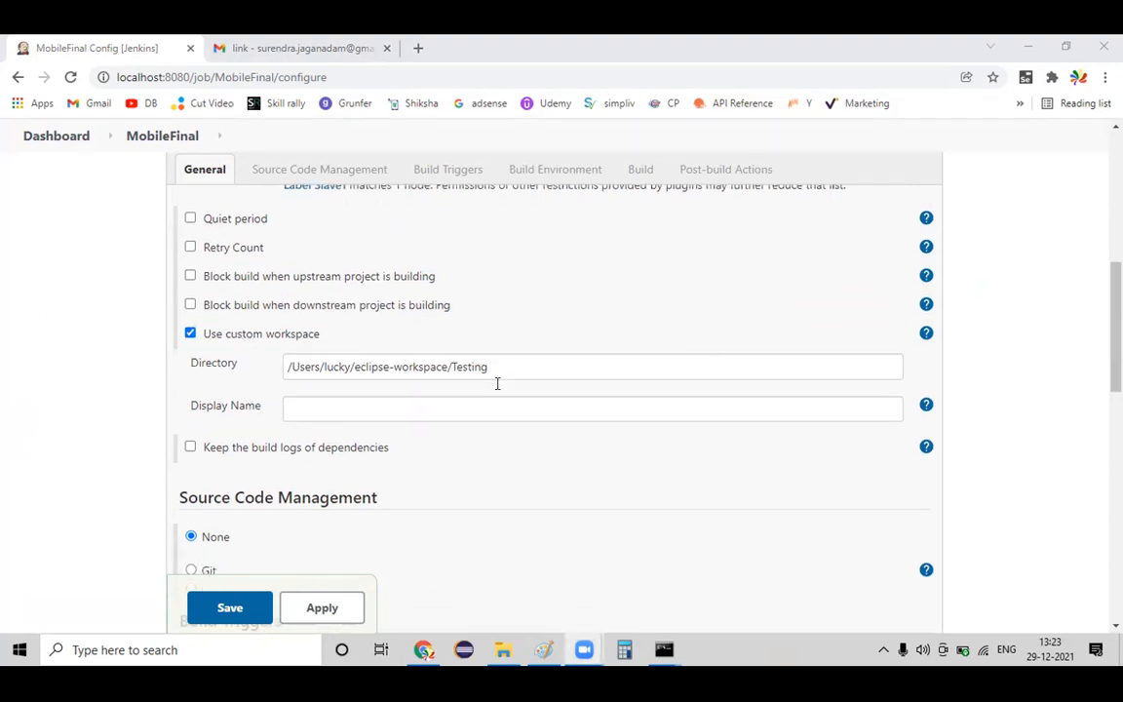
pyautogui.scroll(-5, 496, 383)
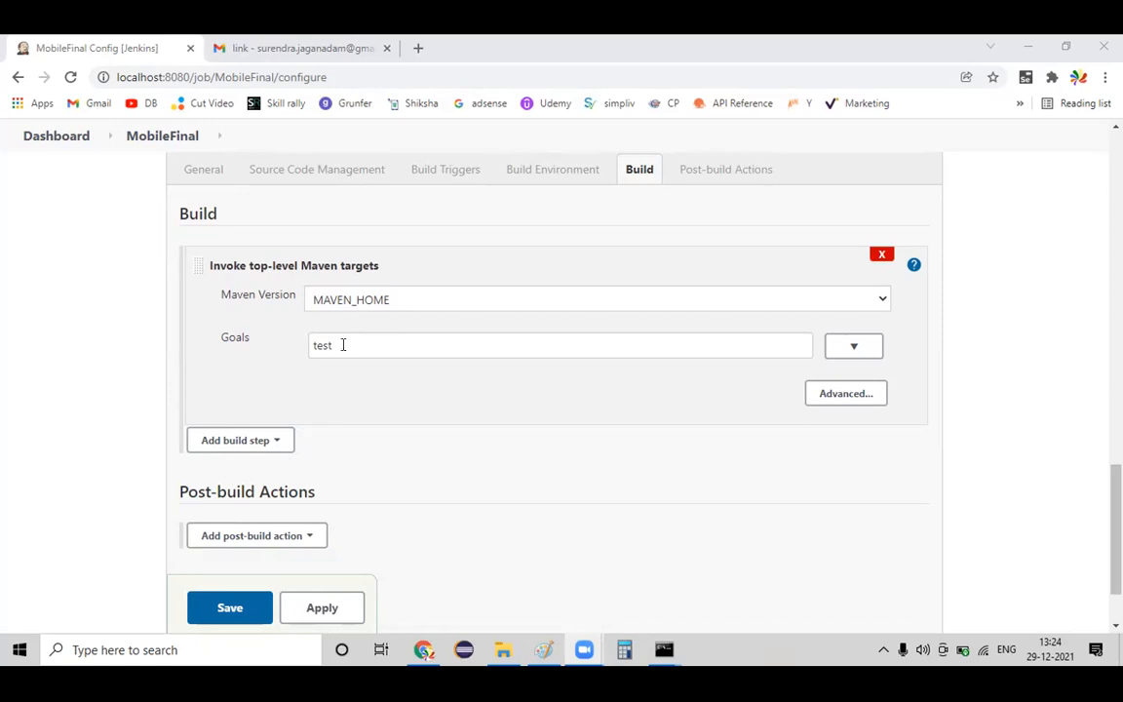
pyautogui.click(319, 607)
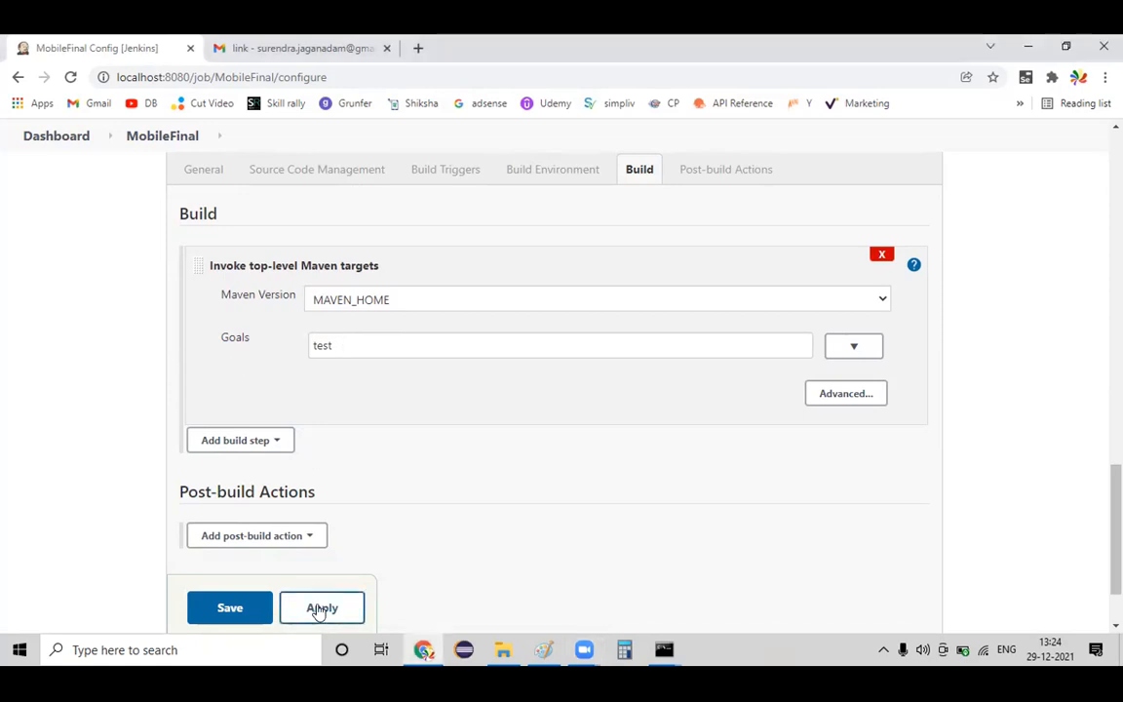
# - Save the MobileFinal job configuration and start a new build of the job
pyautogui.click(195, 608)
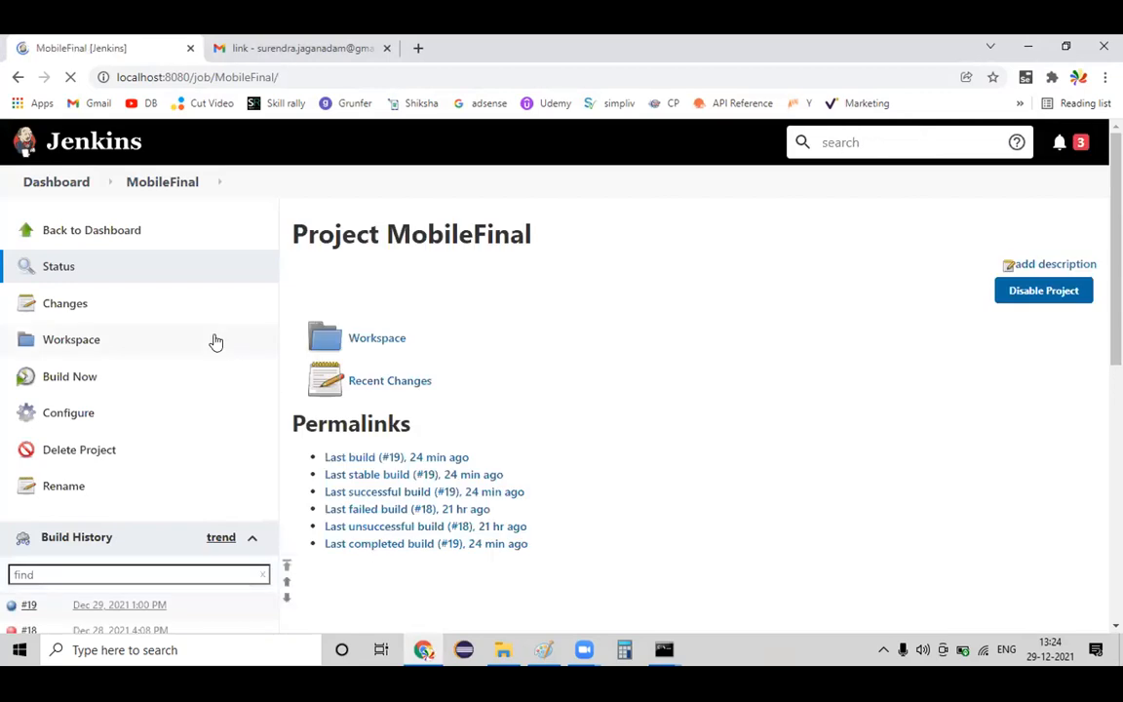
pyautogui.scroll(-1, 176, 353)
pyautogui.click(84, 295)
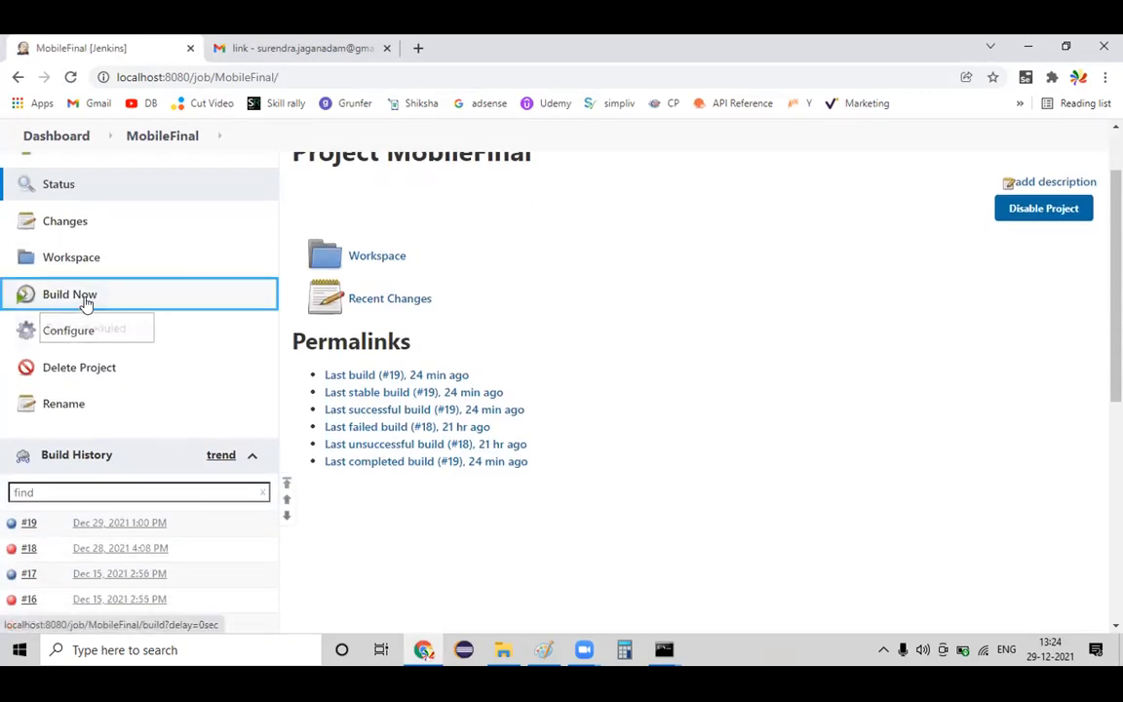
# - Open the console output of build #20 and highlight the line printed by the test
pyautogui.scroll(-1, 140, 398)
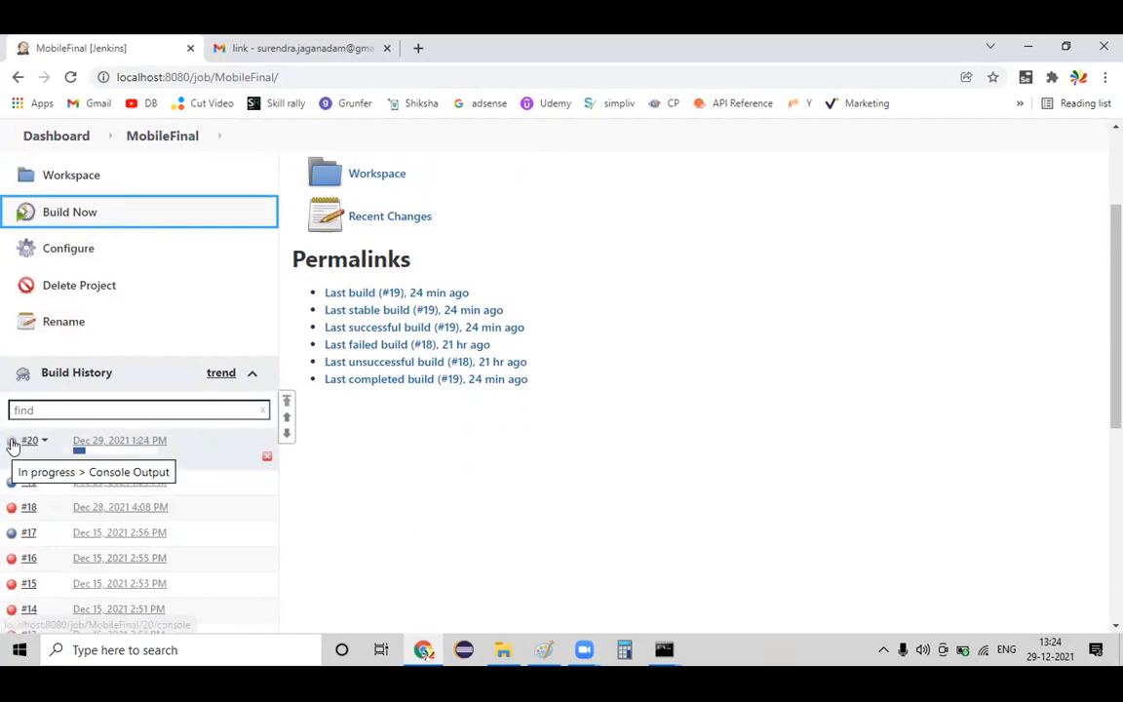
pyautogui.click(12, 444)
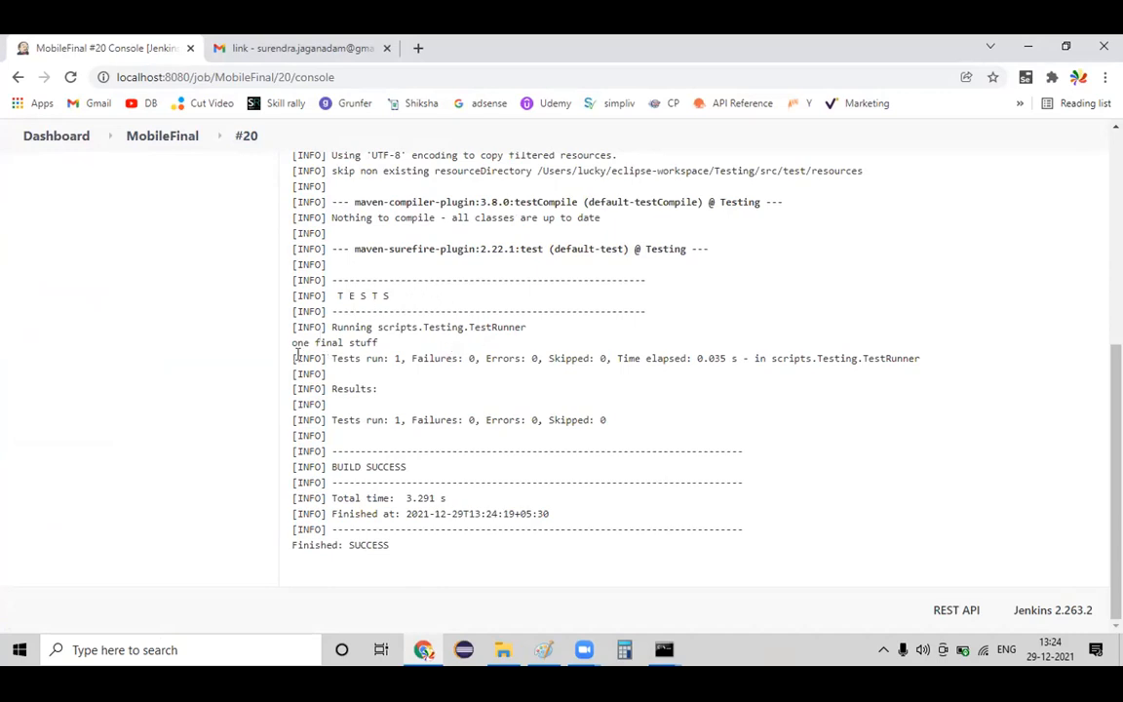
pyautogui.moveTo(293, 347)
pyautogui.mouseDown()
pyautogui.moveTo(398, 346)
pyautogui.moveTo(294, 343)
pyautogui.mouseUp()
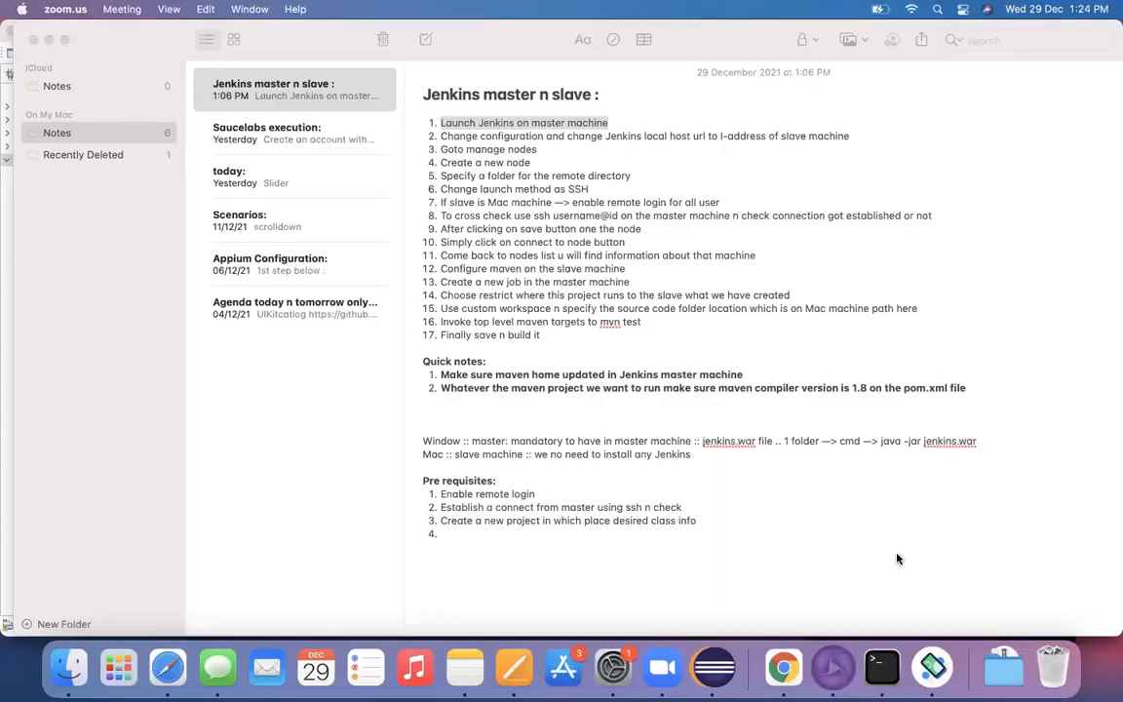
# - Switch to Eclipse on the Mac, close the Testing project properties, and delete the println statement from test() in TestRunner.java
pyautogui.click(731, 682)
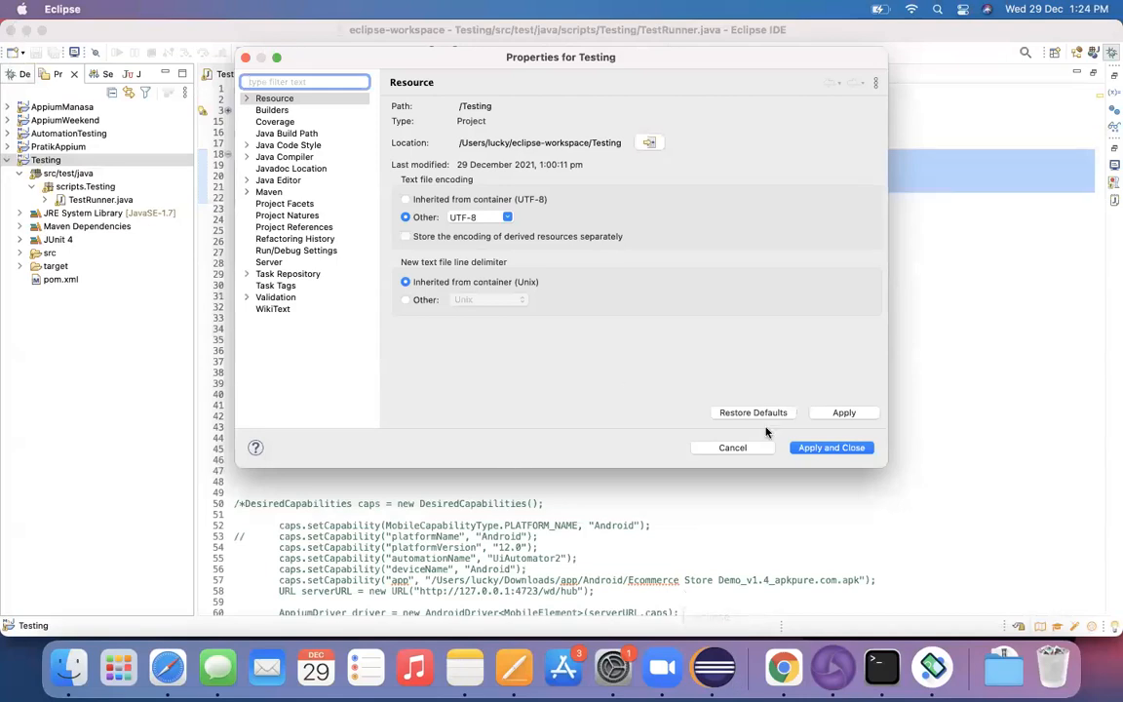
pyautogui.click(827, 448)
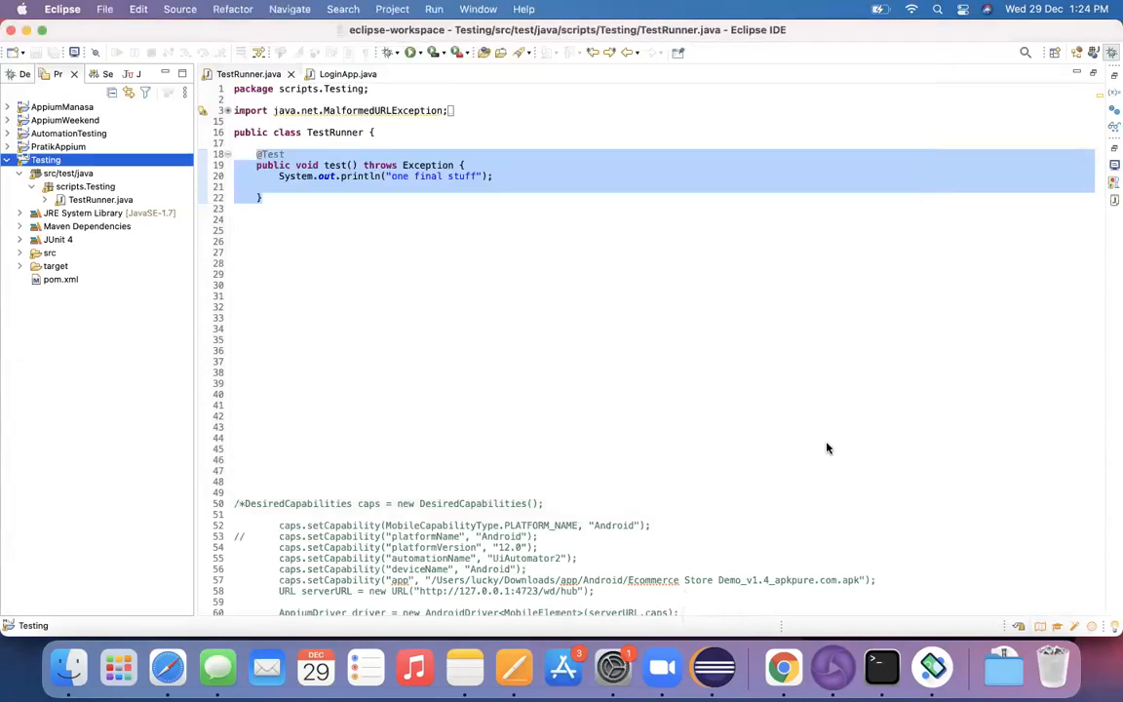
pyautogui.click(271, 178)
pyautogui.click(519, 179)
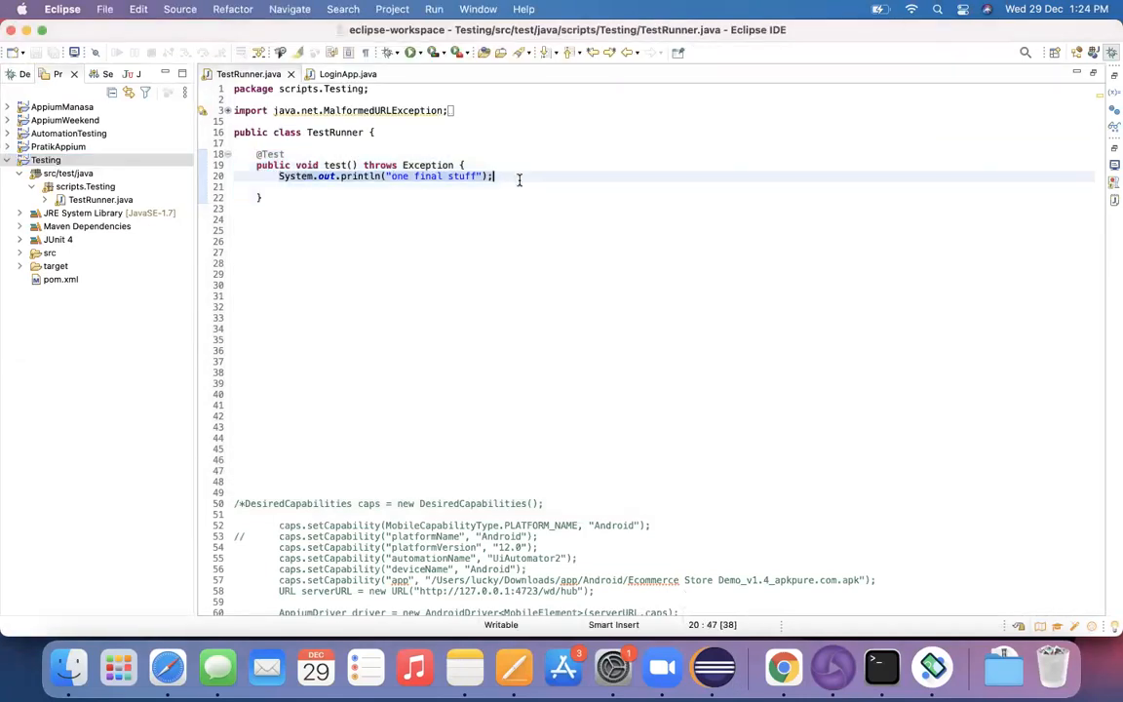
pyautogui.press('BackSpace')
# - Delete the test method's closing brace and the blank lines above the commented-out DesiredCapabilities code
pyautogui.press('Down')
pyautogui.press('Down')
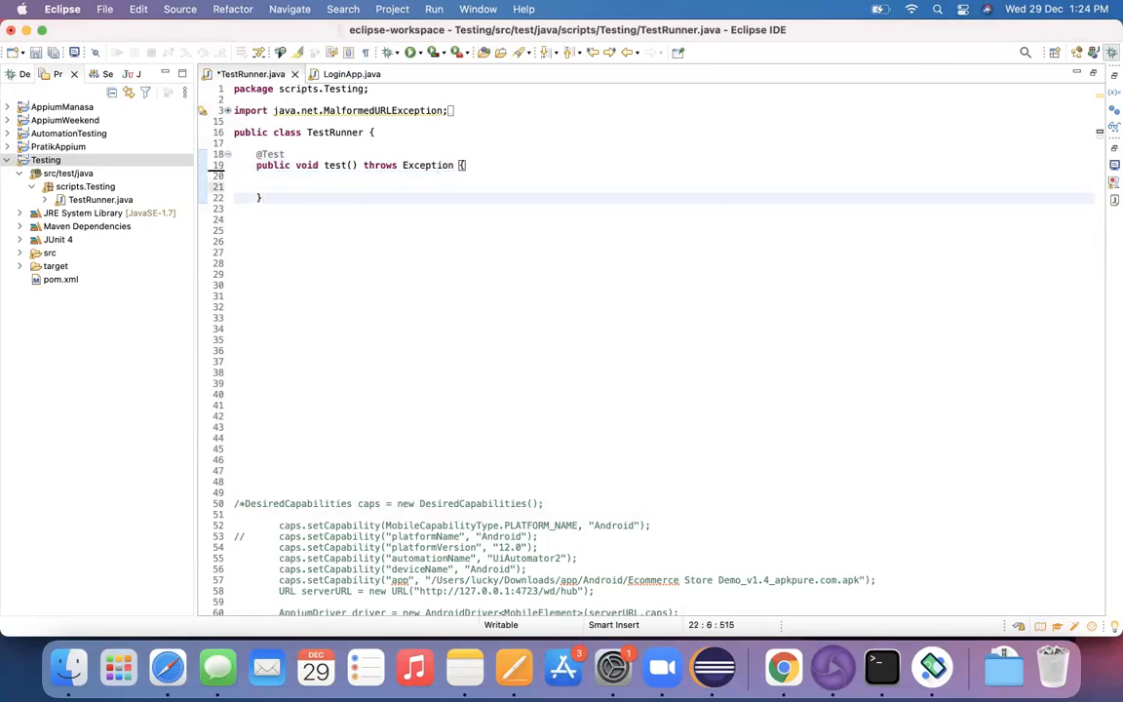
pyautogui.hotkey('shift', 'Left')
pyautogui.press('BackSpace')
pyautogui.moveTo(250, 188); pyautogui.dragTo(272, 481)
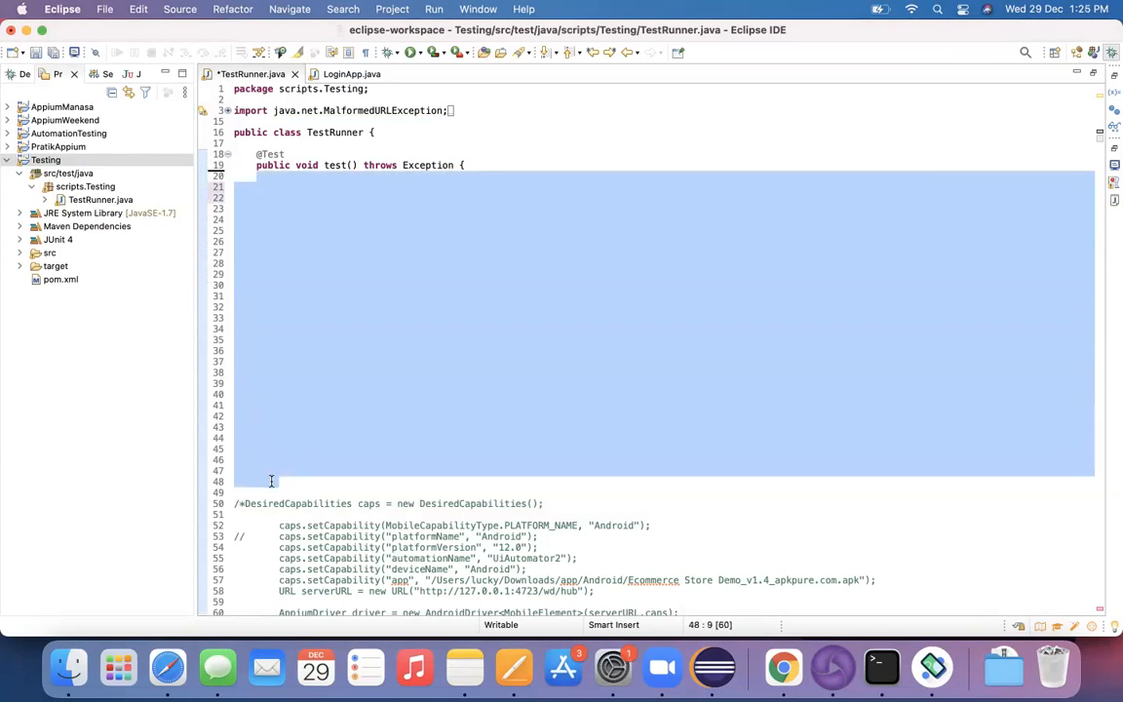
pyautogui.press('BackSpace')
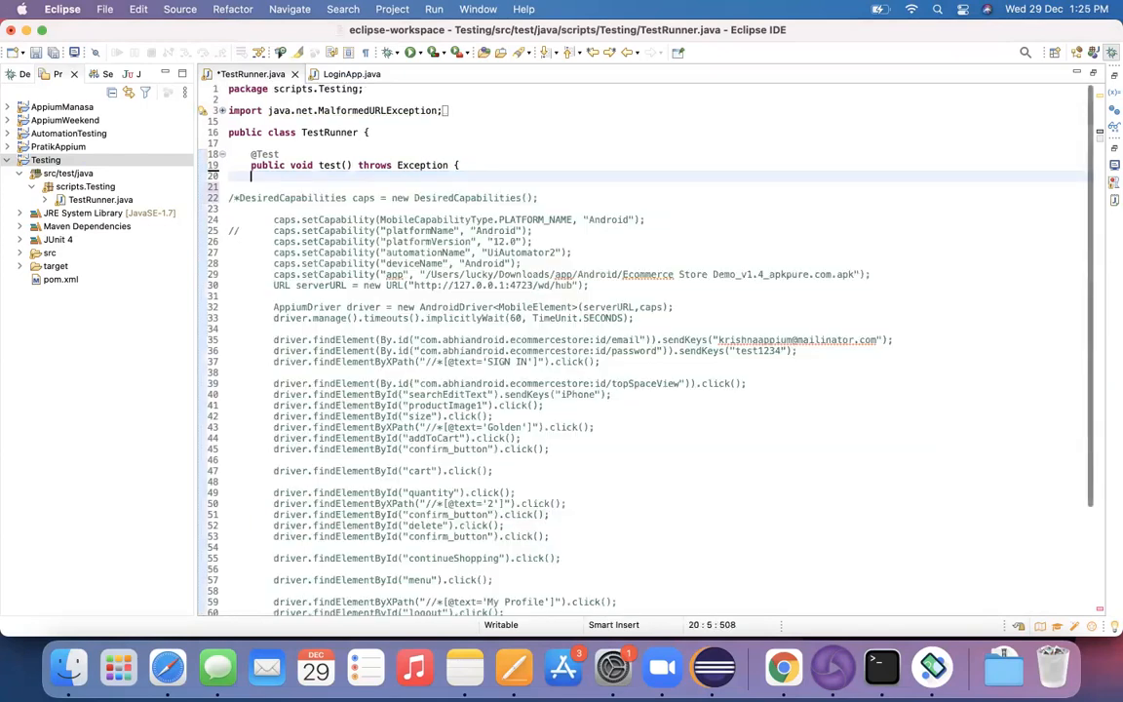
# - Remove the opening comment marker /* in front of the DesiredCapabilities declaration
pyautogui.click(239, 197)
pyautogui.press('BackSpace')
pyautogui.press('BackSpace')
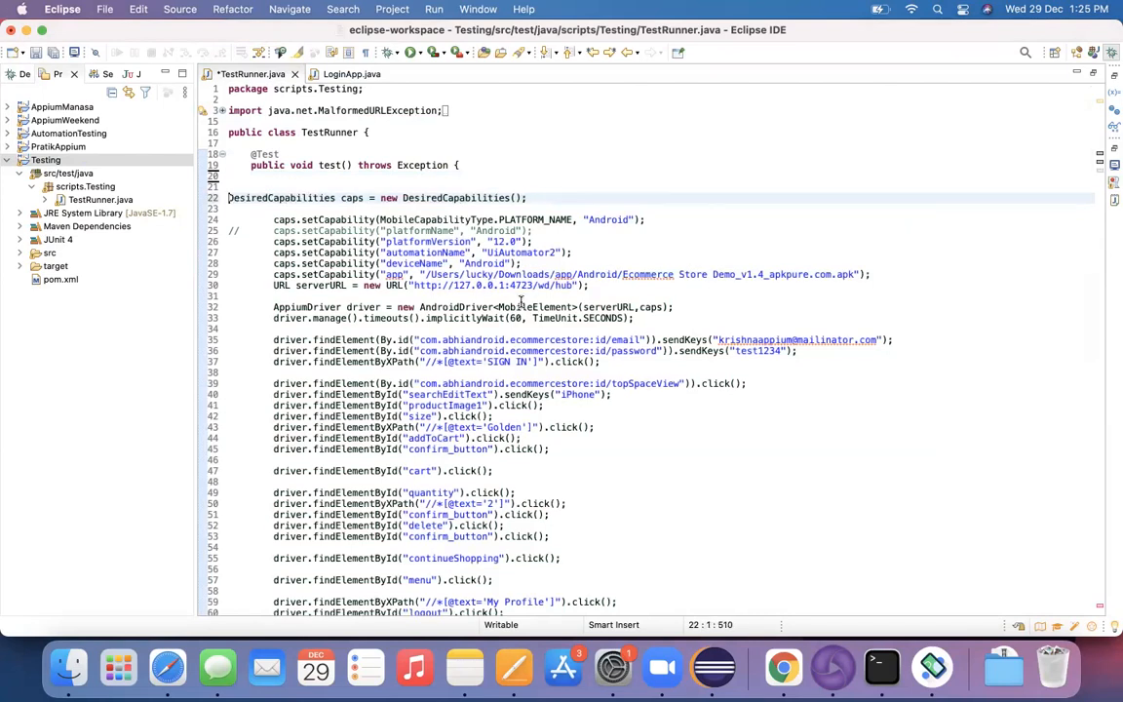
# - Remove the closing comment marker */ below driver.quit(), add a closing brace for the test method, and save TestRunner.java
pyautogui.click(274, 492)
pyautogui.press('Down')
pyautogui.press('Down')
pyautogui.press('Down')
pyautogui.press('Down')
pyautogui.press('Down')
pyautogui.press('Down')
pyautogui.press('Down')
pyautogui.press('Down')
pyautogui.press('Down')
pyautogui.press('Down')
pyautogui.press('Down')
pyautogui.press('Down')
pyautogui.press('Down')
pyautogui.press('Down')
pyautogui.press('Down')
pyautogui.press('Down')
pyautogui.press('Down')
pyautogui.press('Down')
pyautogui.press('Down')
pyautogui.press('Down')
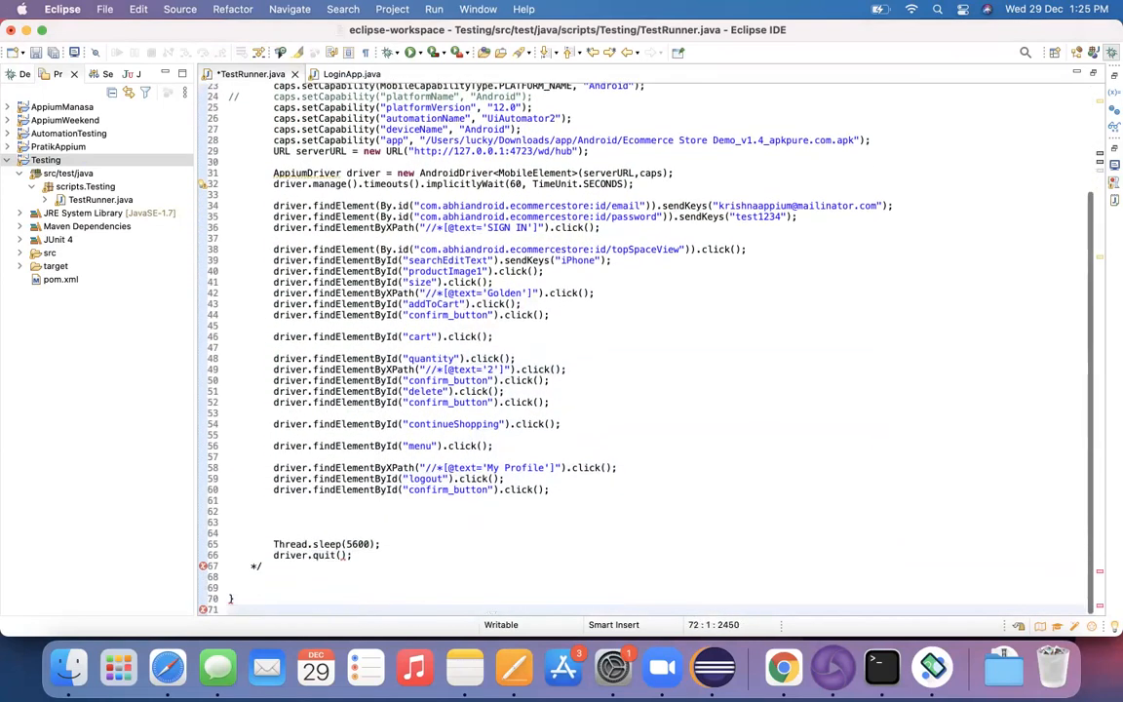
pyautogui.click(292, 555)
pyautogui.click(277, 566)
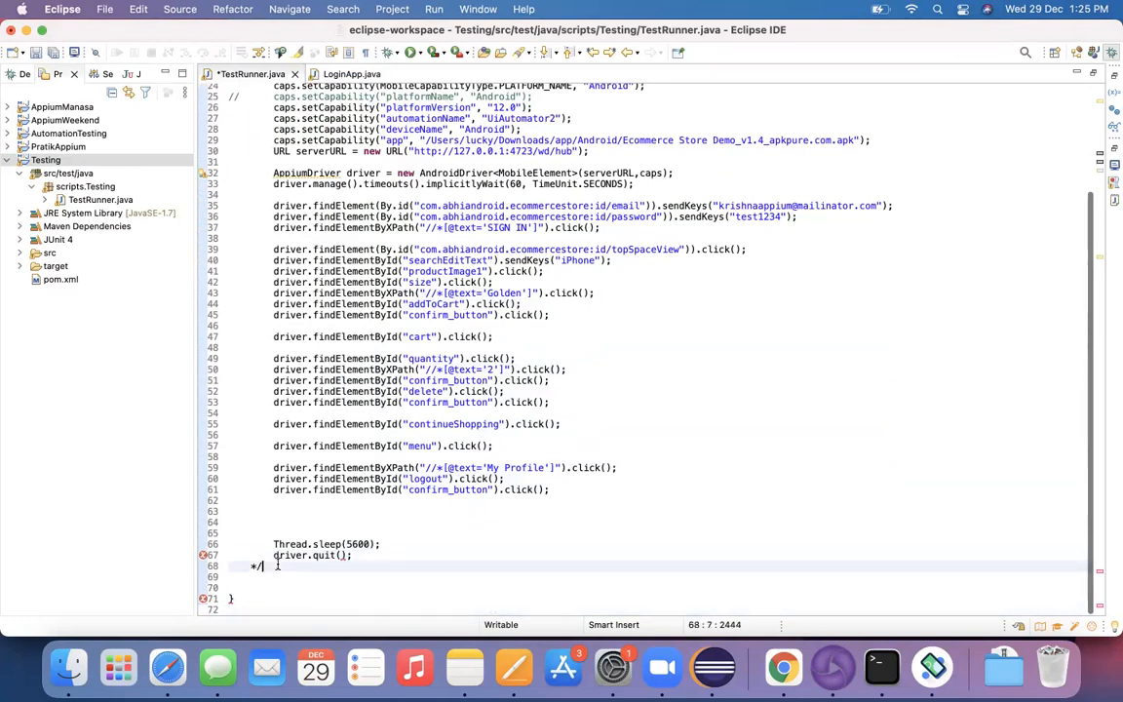
pyautogui.press('BackSpace')
pyautogui.press('BackSpace')
pyautogui.press('Down')
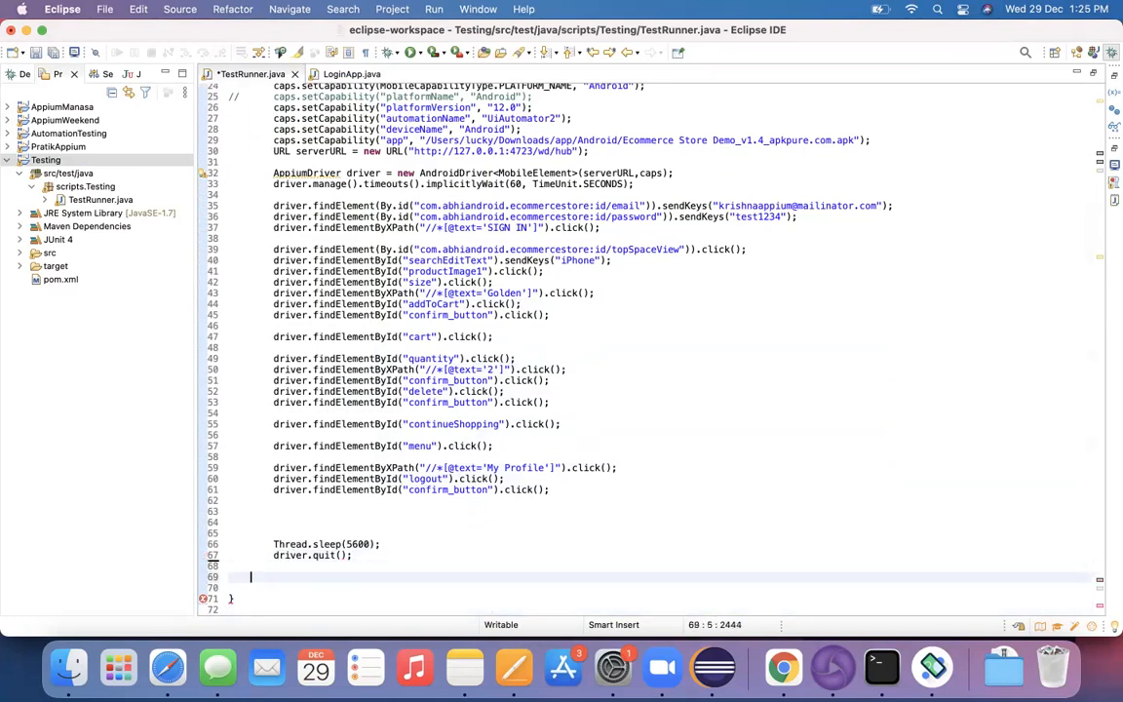
pyautogui.press('cmd+s')
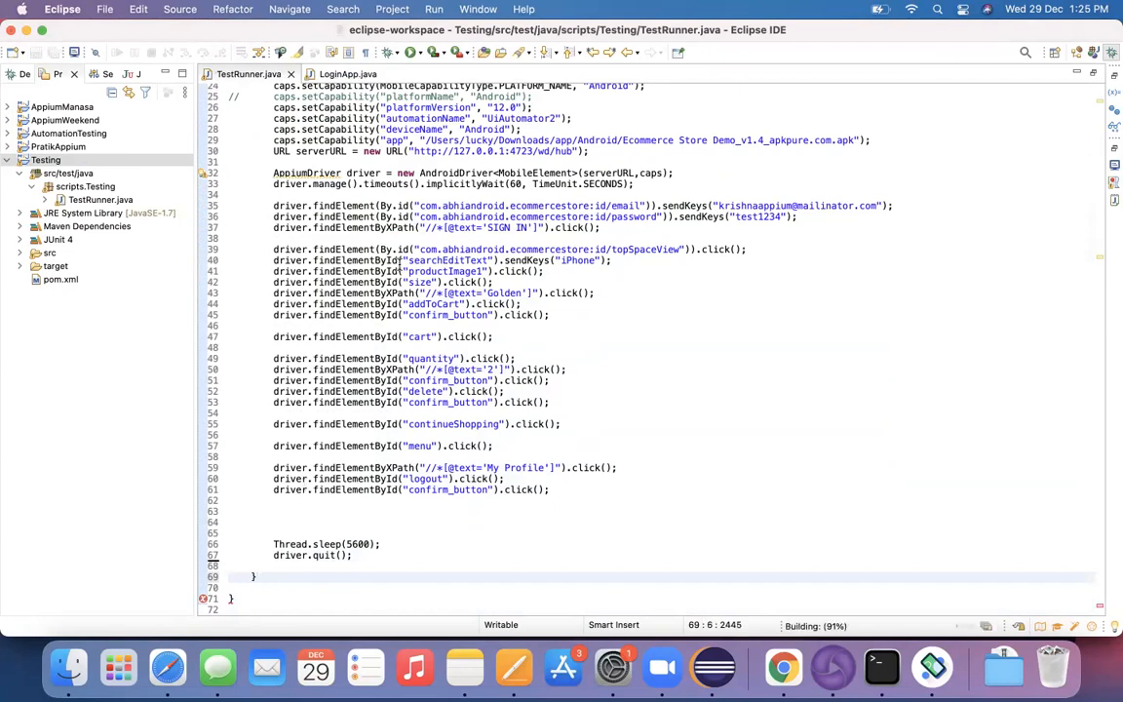
# - Highlight the capability settings and the driver actions through driver.quit() to review the Appium test code
pyautogui.moveTo(297, 108); pyautogui.dragTo(324, 174)
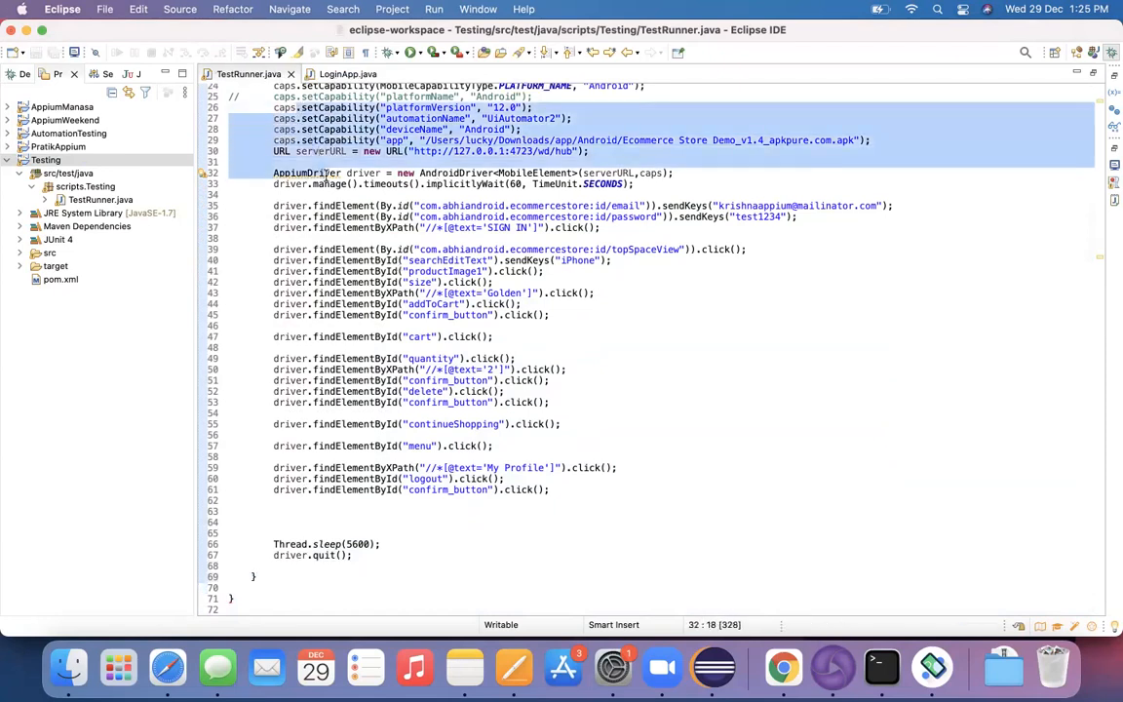
pyautogui.click(341, 213)
pyautogui.moveTo(344, 205); pyautogui.dragTo(388, 552)
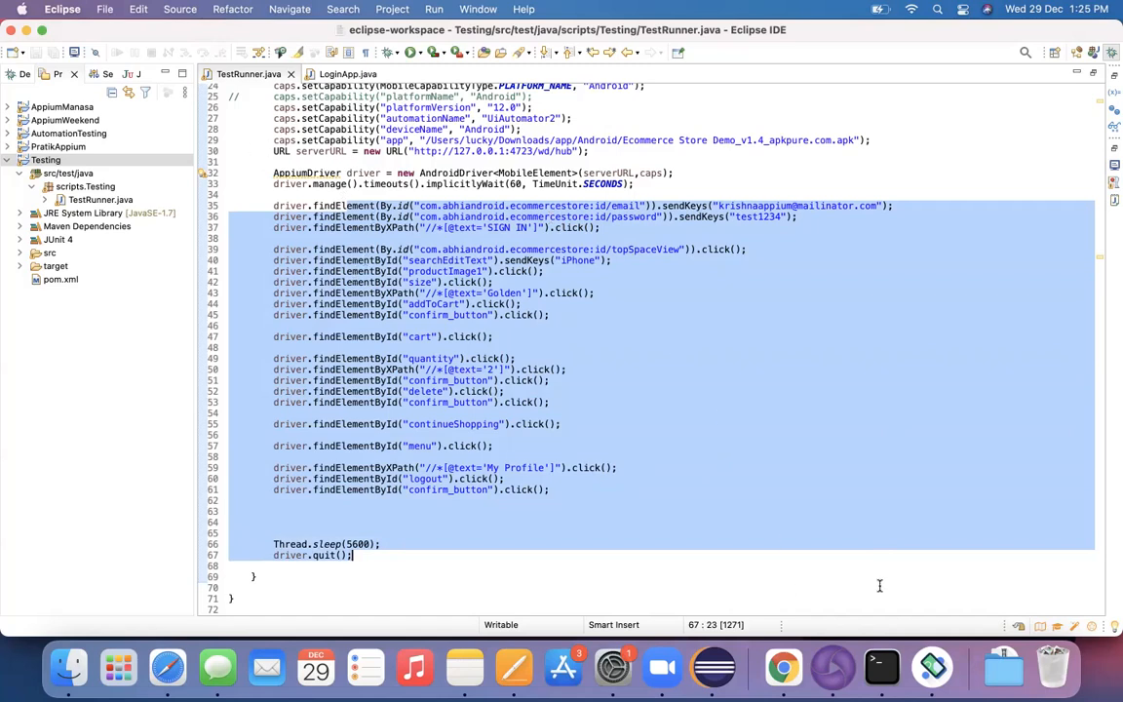
# - Check the Appium server window and the Android emulator, then return to TestRunner.java in Eclipse
pyautogui.click(831, 671)
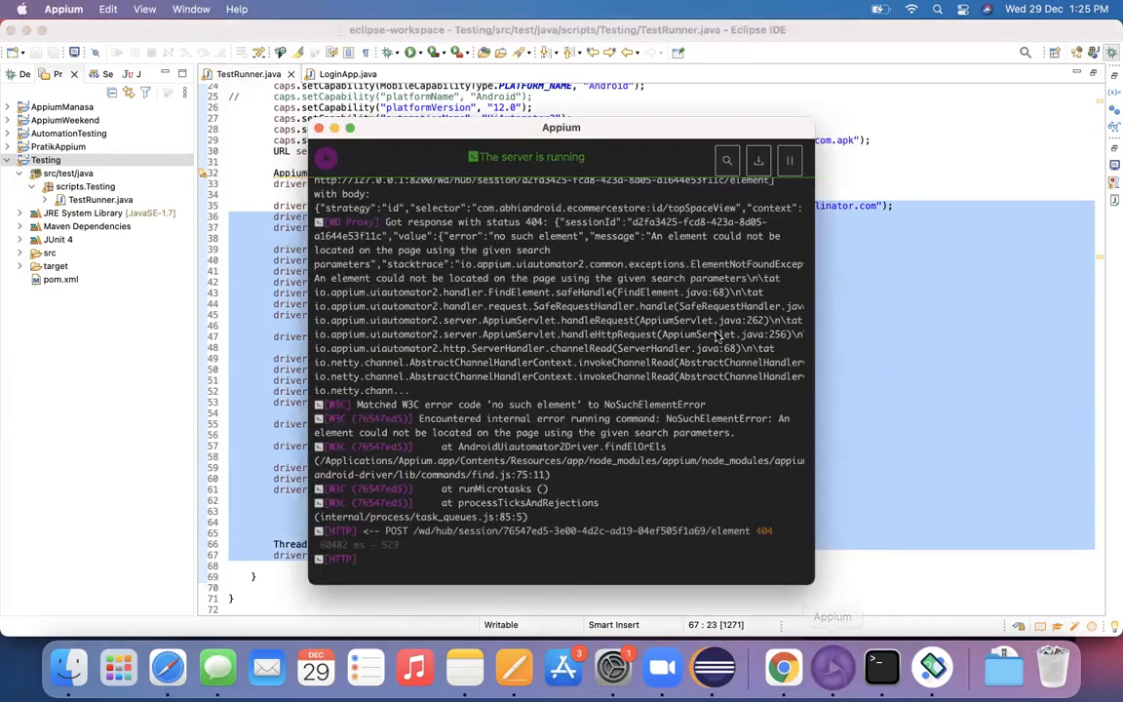
pyautogui.click(851, 308)
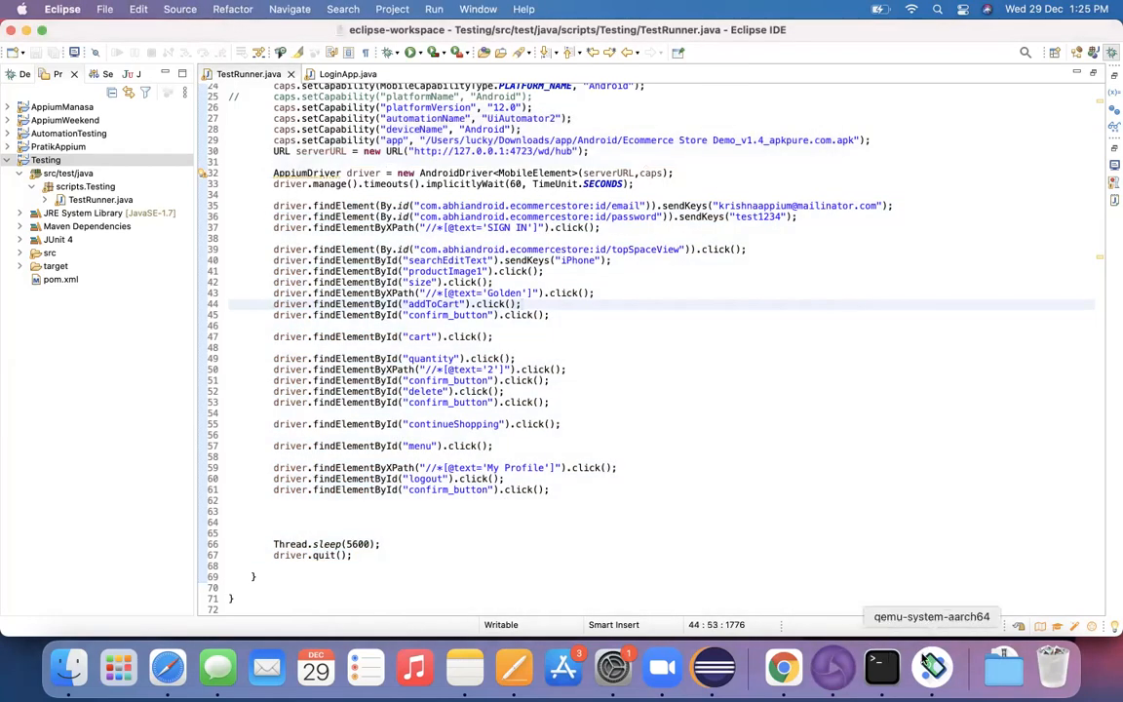
pyautogui.click(881, 667)
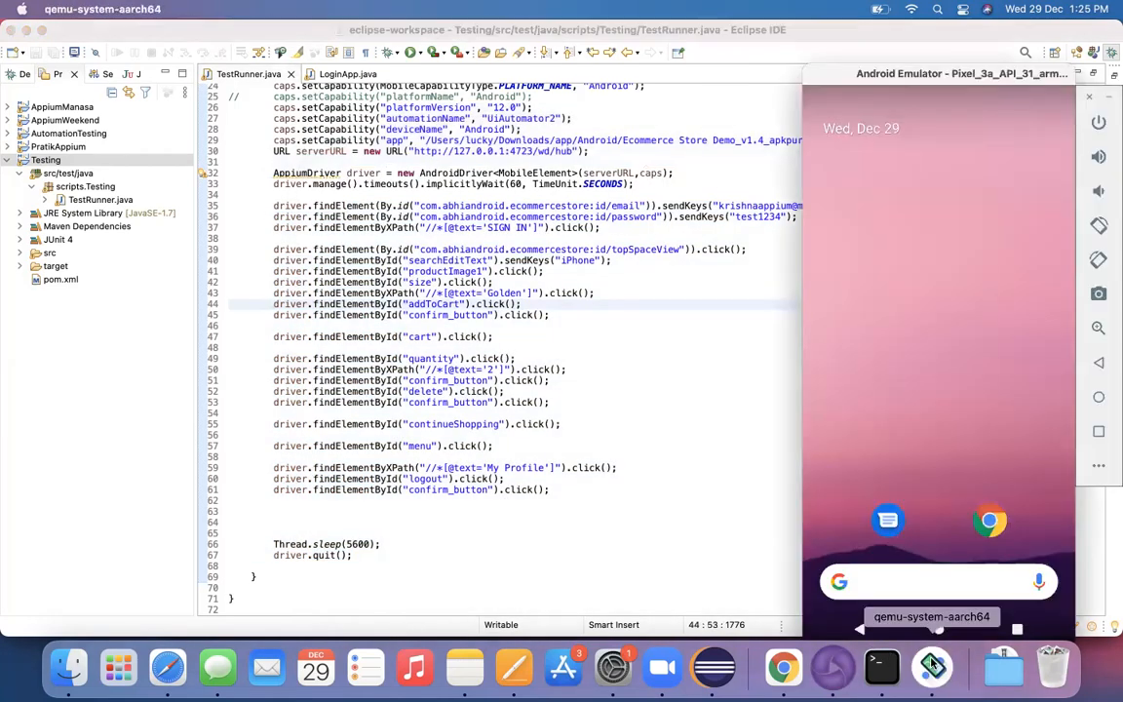
pyautogui.click(395, 193)
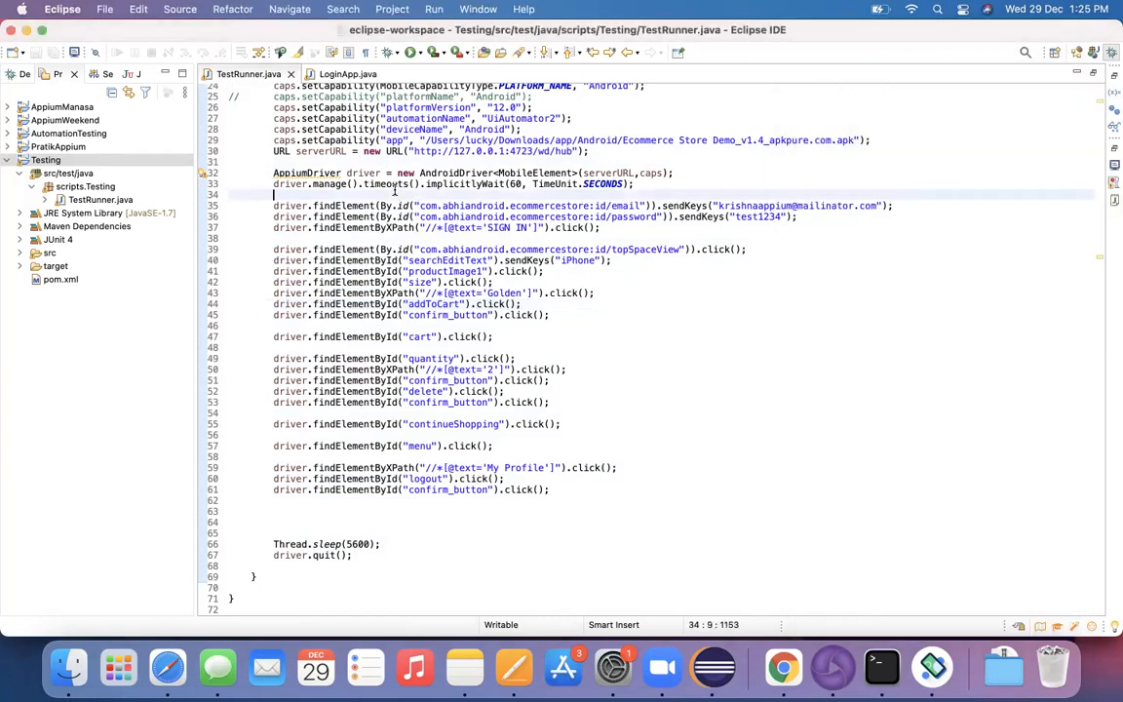
# - Indent the DesiredCapabilities declaration by two tab stops to align with the test code and save TestRunner.java
pyautogui.press('super+Up')
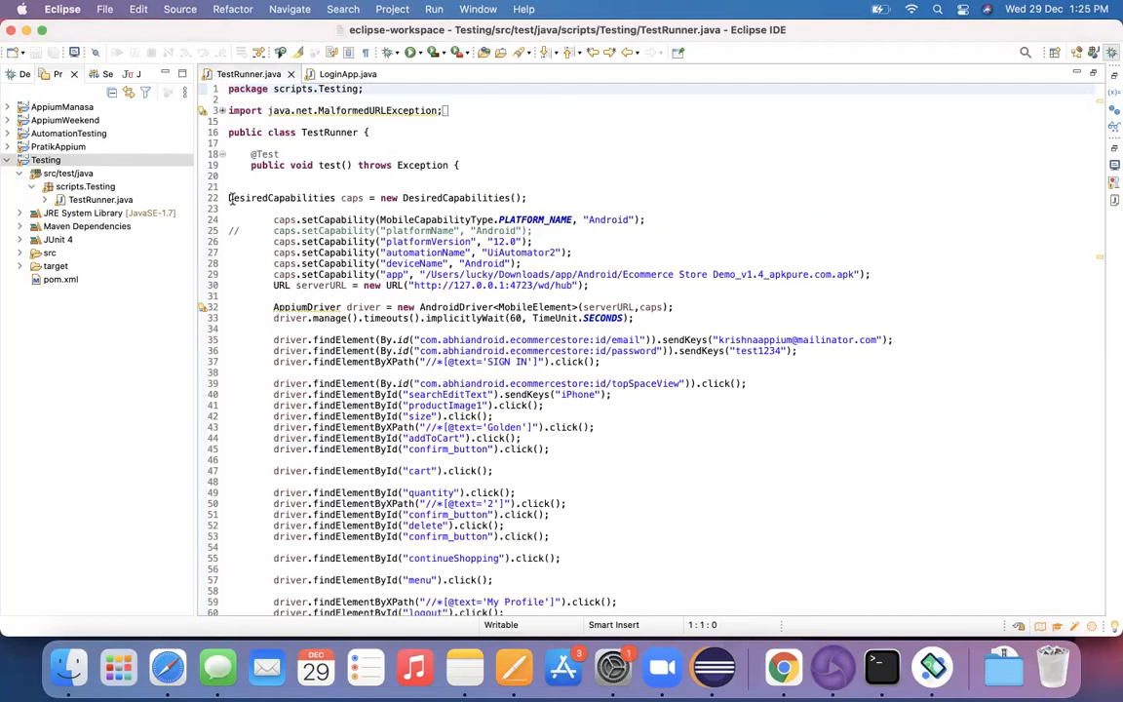
pyautogui.click(230, 198)
pyautogui.press('Tab')
pyautogui.press('Tab')
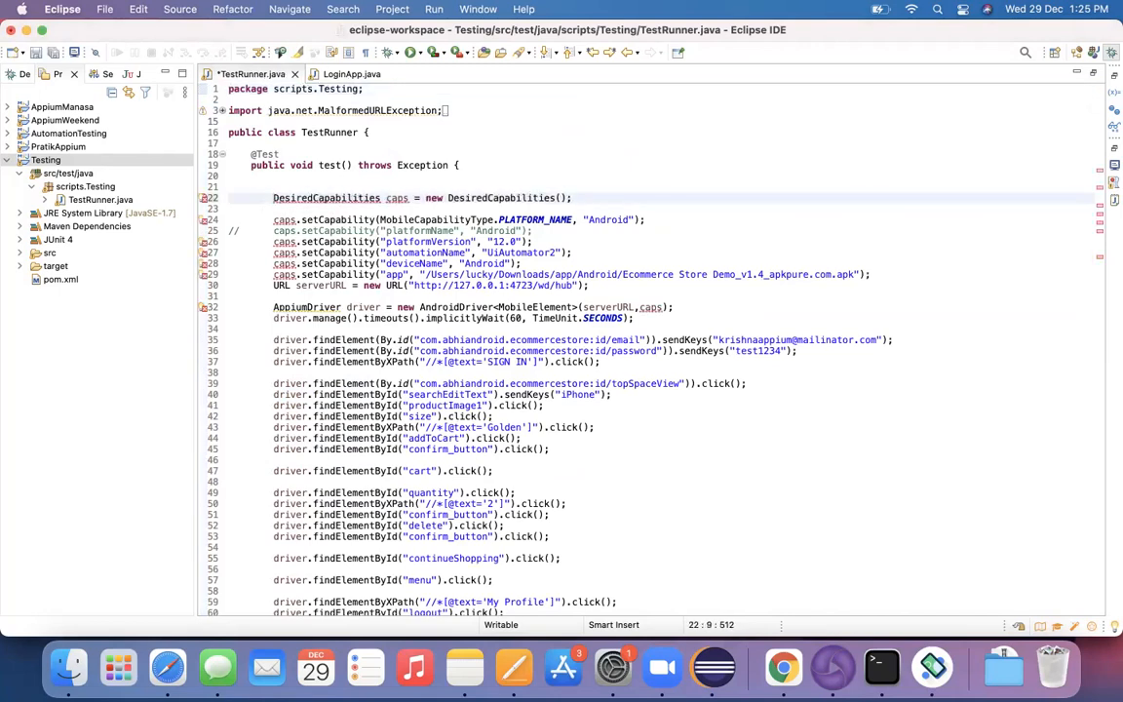
pyautogui.press('super+s')
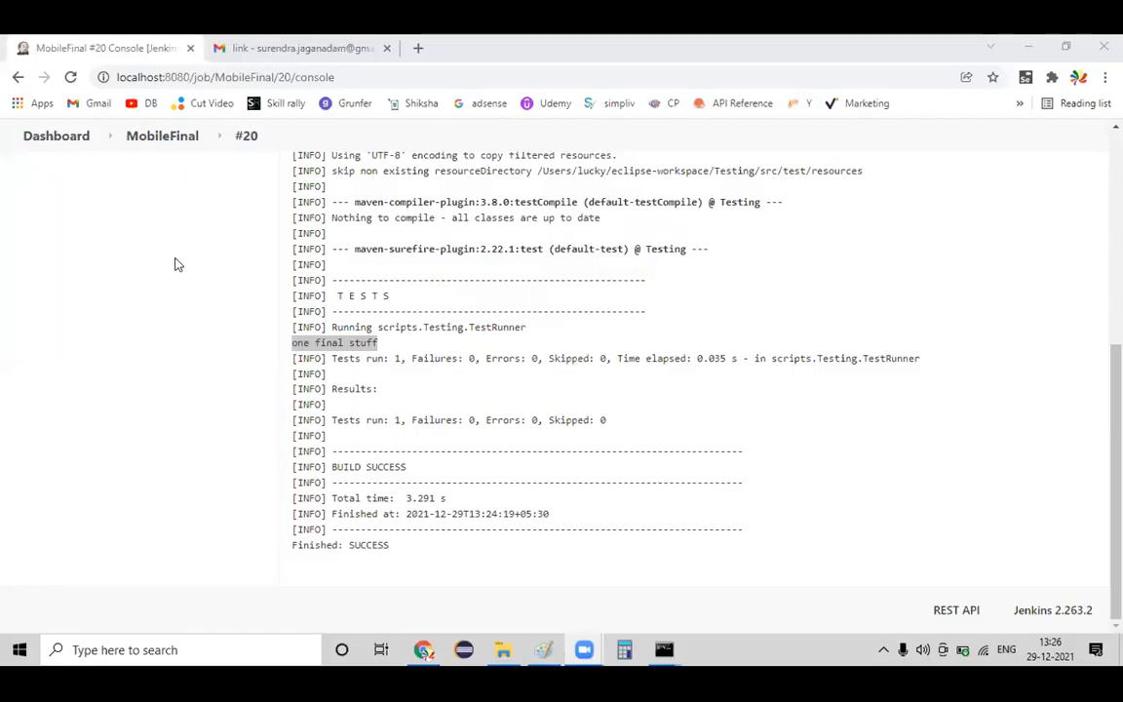
# - Start another MobileFinal build in Jenkins on the Windows master, and bring up the Android emulator on the Mac to watch the run
pyautogui.scroll(10, 185, 312)
pyautogui.click(163, 181)
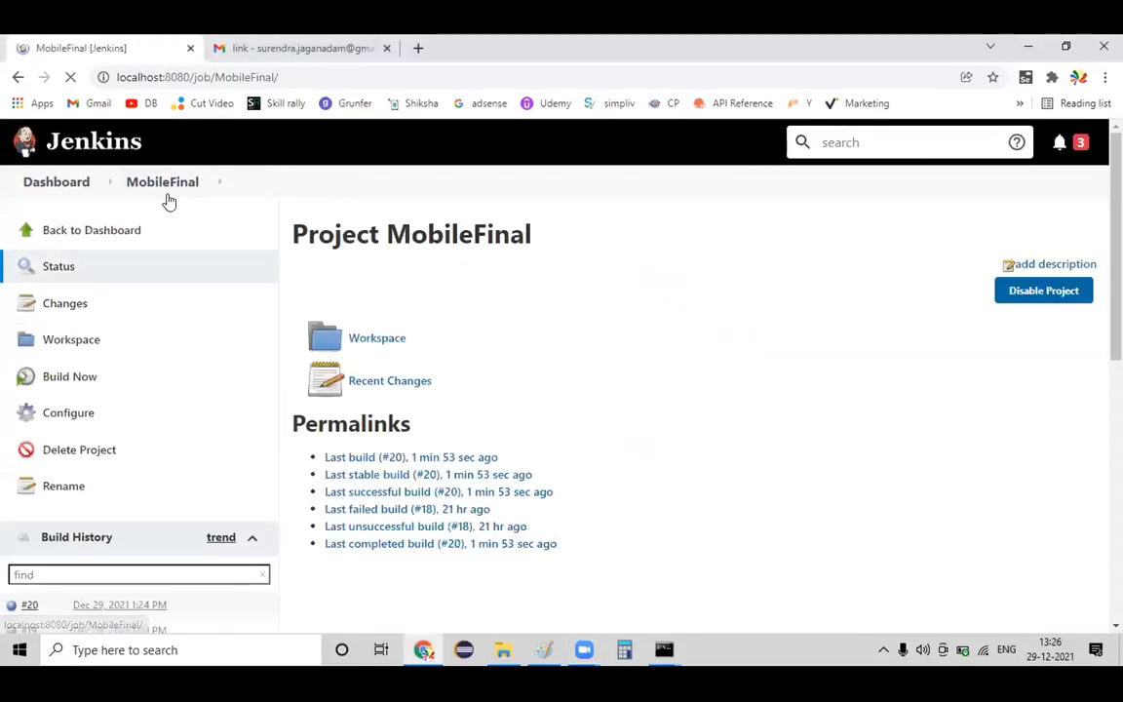
pyautogui.click(74, 380)
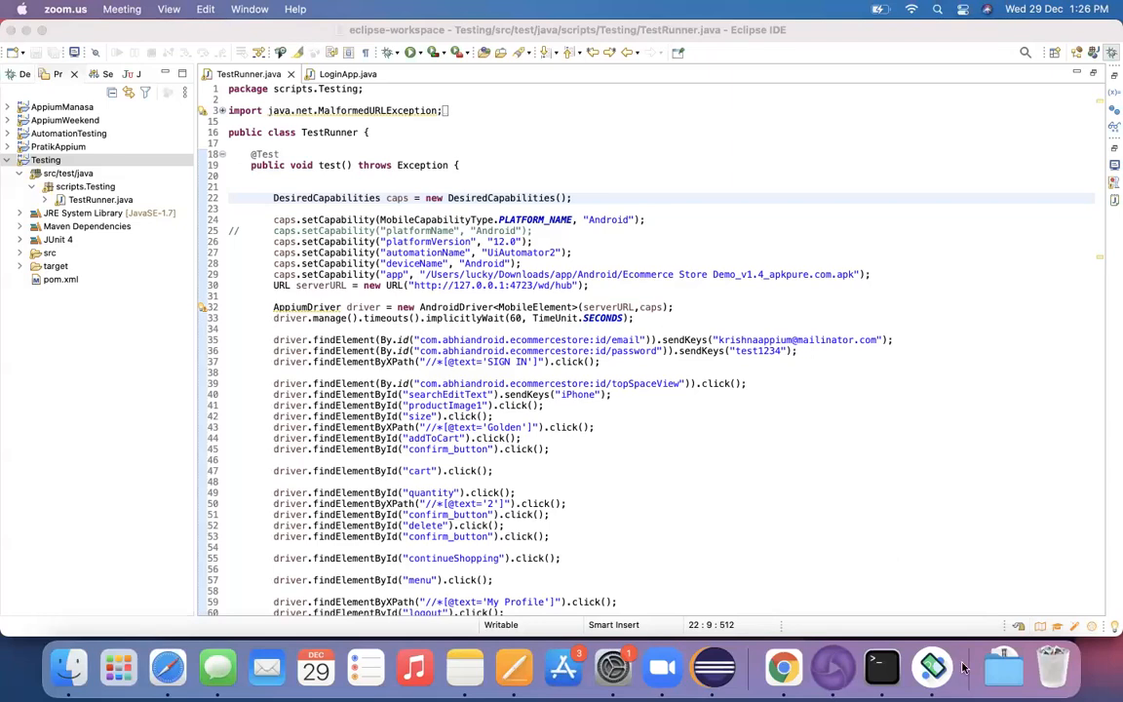
pyautogui.click(933, 669)
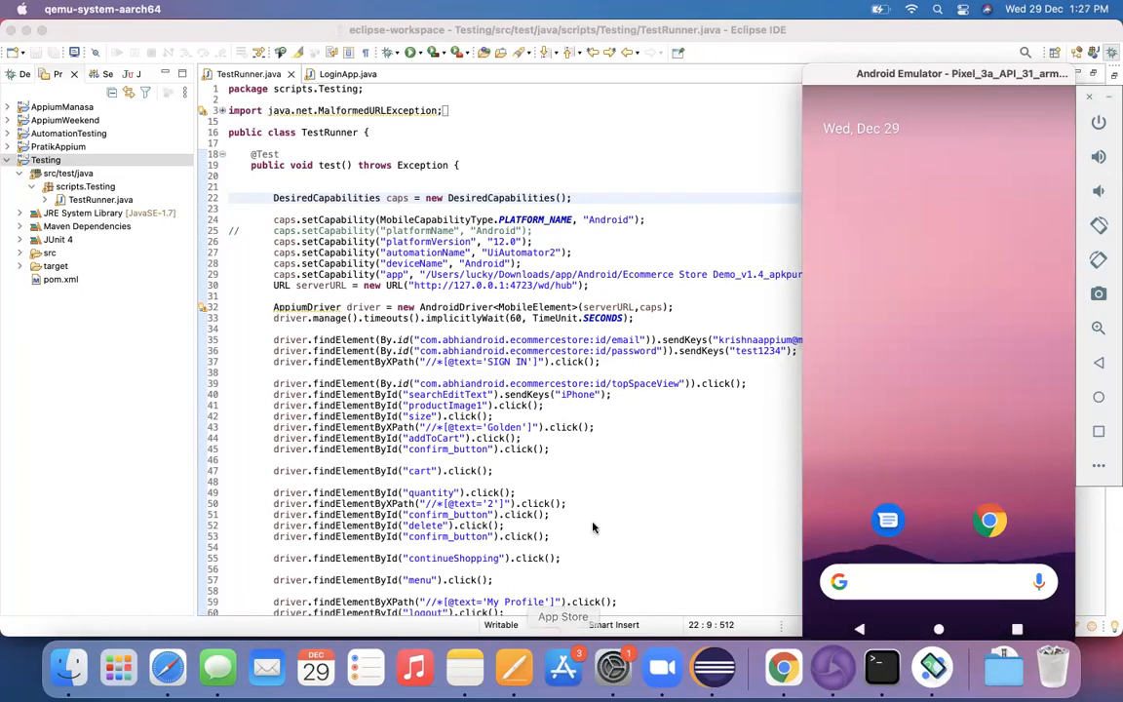
pyautogui.click(656, 457)
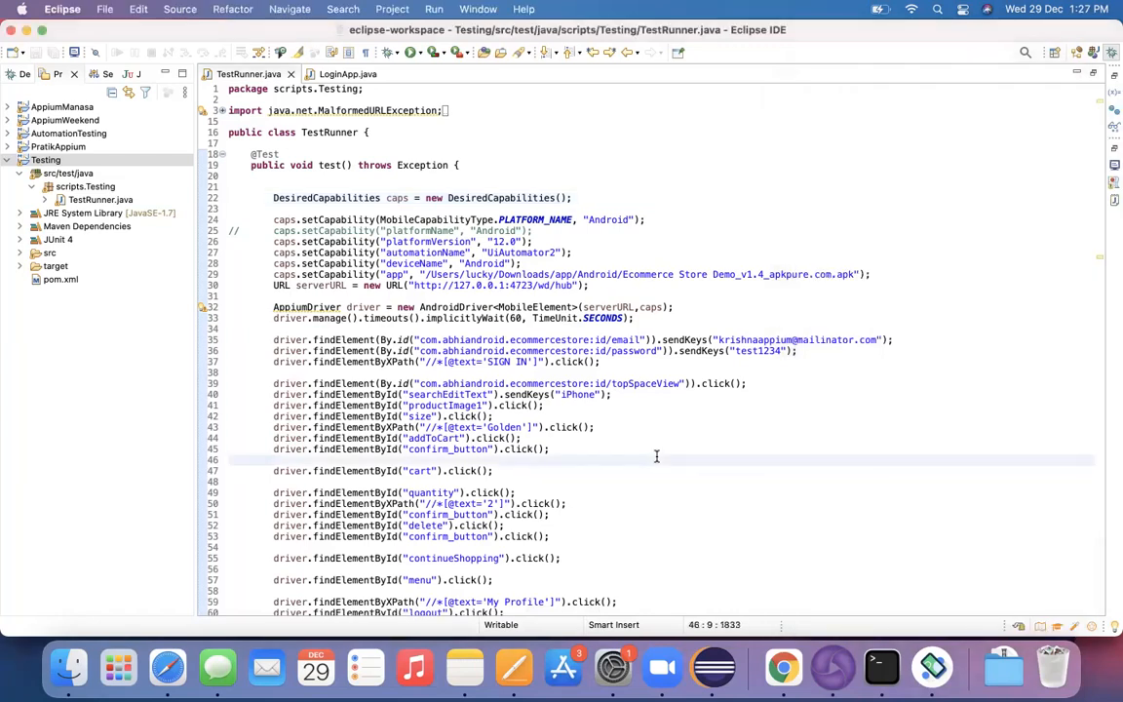